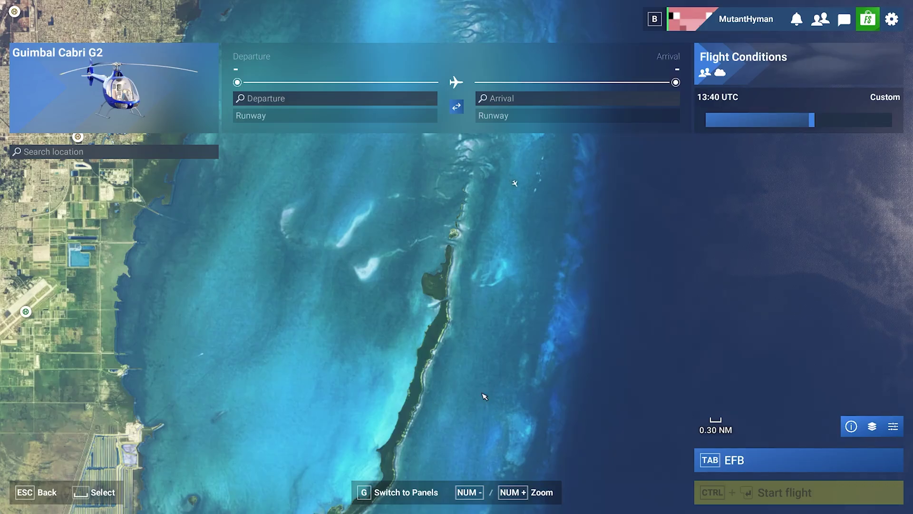
Examine the rounded green island at the north end of the narrow offshore chain up close on the world map.
{"action": "scroll", "coordinate": [475, 390], "scroll_direction": "up", "scroll_amount": 5}
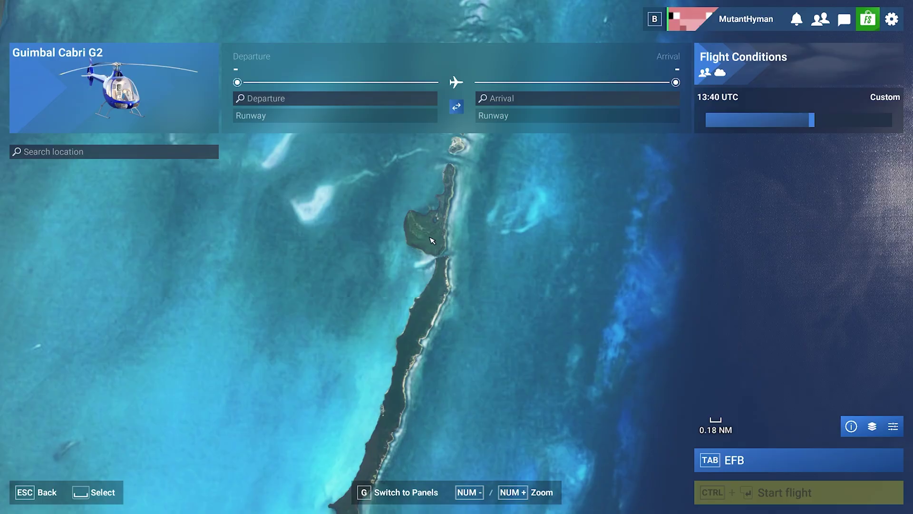
{"action": "scroll", "coordinate": [431, 241], "scroll_direction": "up", "scroll_amount": 5}
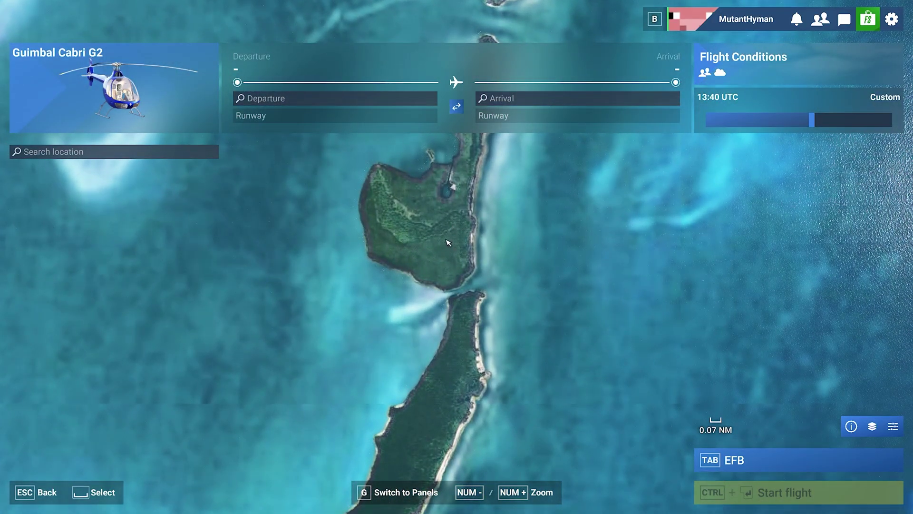
{"action": "scroll", "coordinate": [431, 243], "scroll_direction": "up", "scroll_amount": 1}
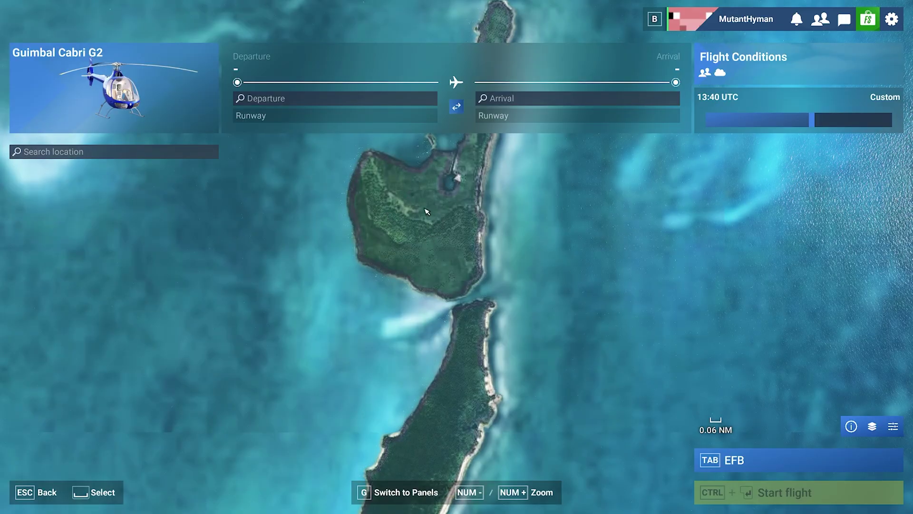
{"action": "scroll", "coordinate": [472, 197], "scroll_direction": "up", "scroll_amount": 1}
{"action": "left_click_drag", "start_coordinate": [400, 199], "coordinate": [418, 286]}
{"action": "scroll", "coordinate": [420, 289], "scroll_direction": "up", "scroll_amount": 2}
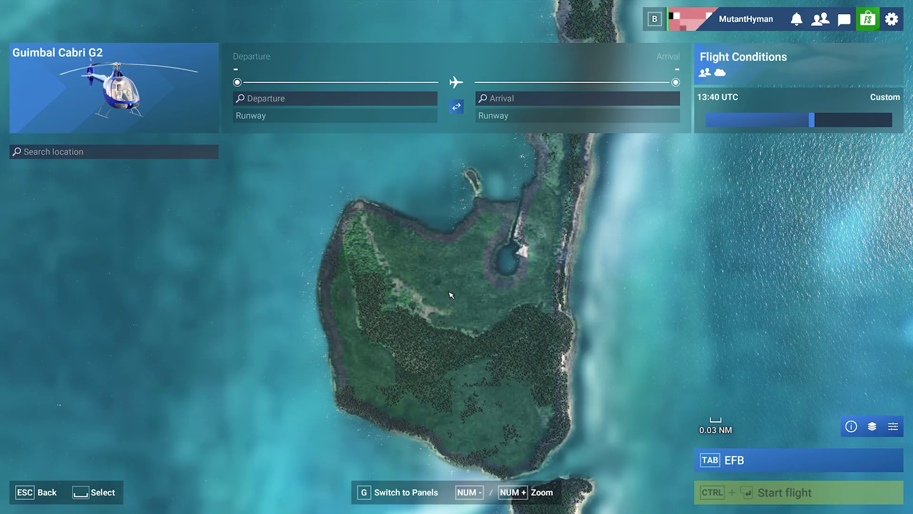
{"action": "scroll", "coordinate": [451, 295], "scroll_direction": "up", "scroll_amount": 3}
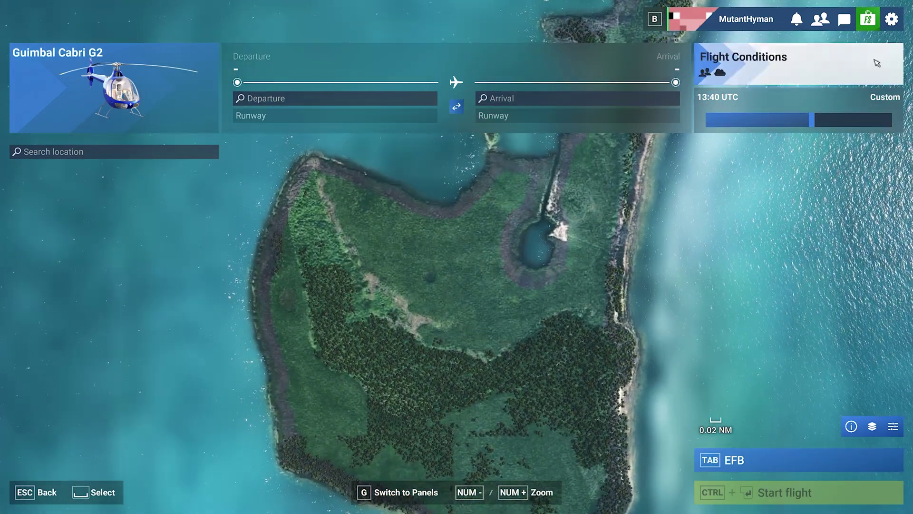
Turn on Developer Mode in the general advanced settings, save, and return to the world map.
{"action": "left_click", "coordinate": [894, 26]}
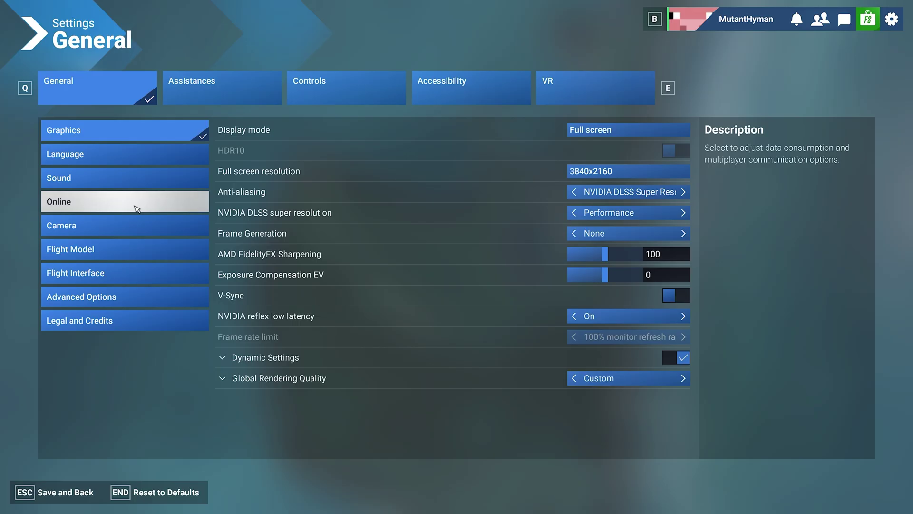
{"action": "left_click", "coordinate": [137, 297]}
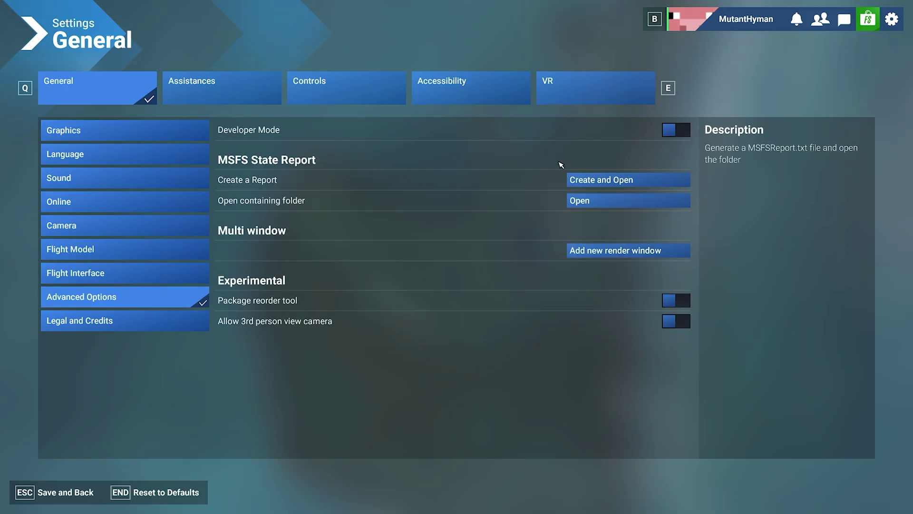
{"action": "left_click", "coordinate": [682, 130]}
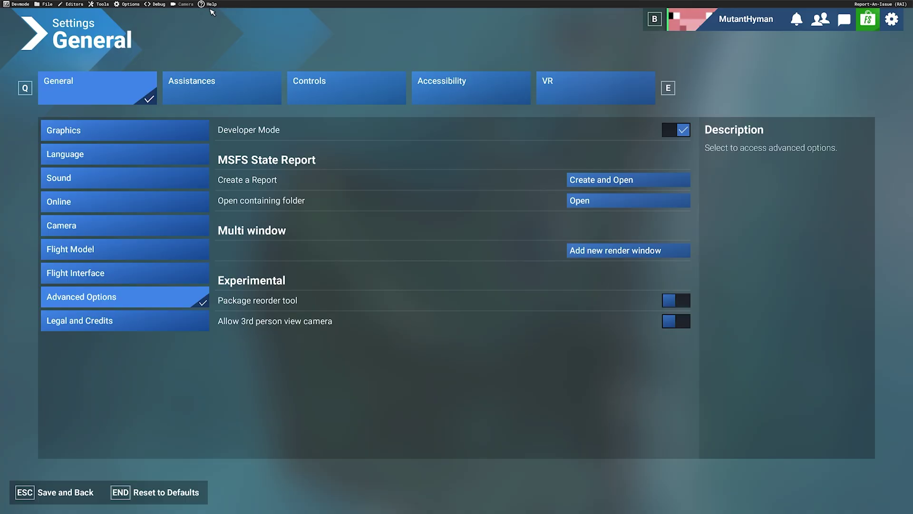
{"action": "left_click", "coordinate": [20, 4]}
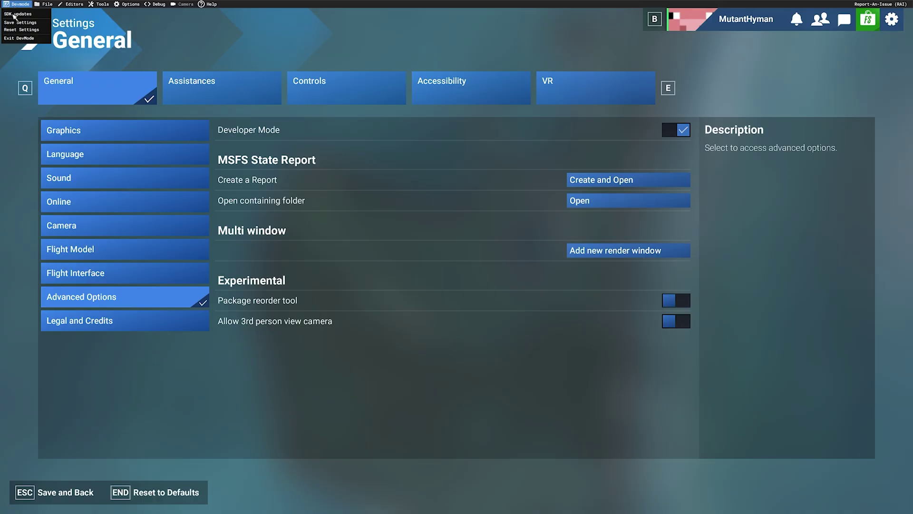
{"action": "left_click", "coordinate": [62, 490]}
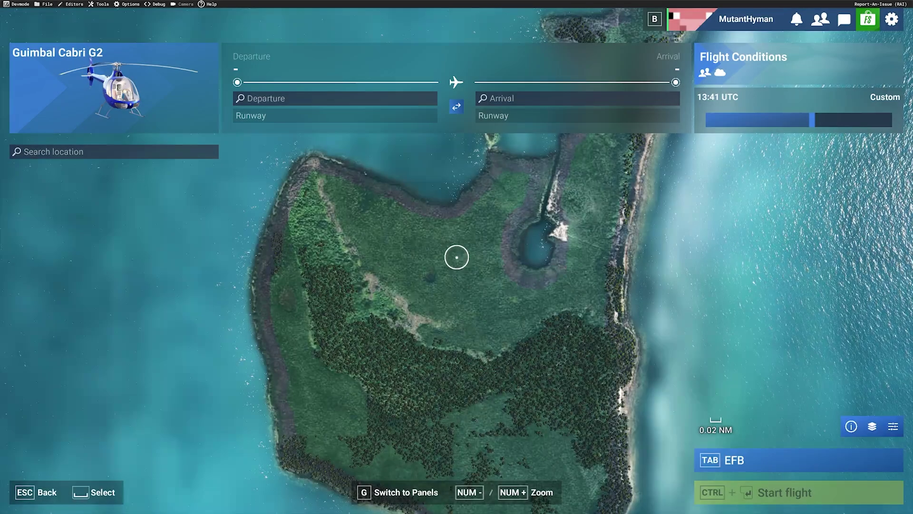
Survey the island, the surrounding coast and the airfield on the peninsula farther north on the world map.
{"action": "scroll", "coordinate": [456, 246], "scroll_direction": "up", "scroll_amount": 3}
{"action": "scroll", "coordinate": [449, 326], "scroll_direction": "down", "scroll_amount": 5}
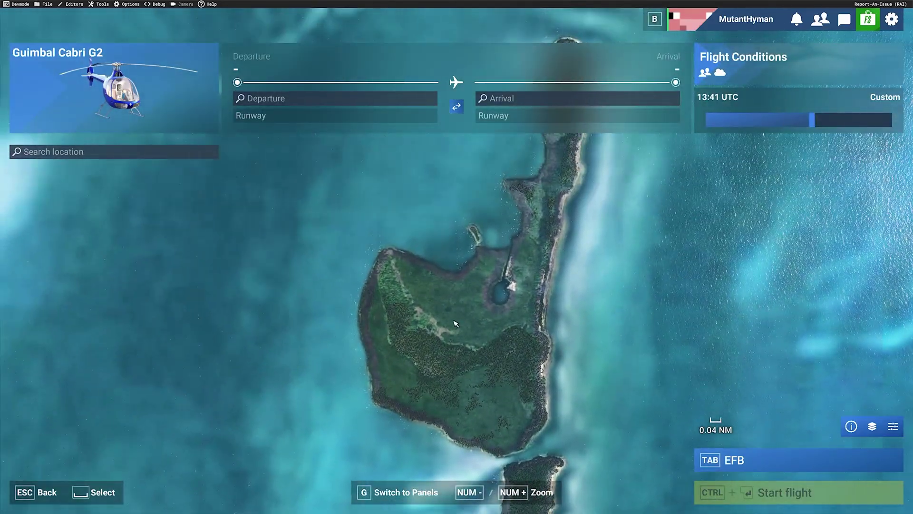
{"action": "left_click_drag", "start_coordinate": [447, 305], "coordinate": [468, 284]}
{"action": "scroll", "coordinate": [446, 298], "scroll_direction": "up", "scroll_amount": 1}
{"action": "scroll", "coordinate": [460, 237], "scroll_direction": "down", "scroll_amount": 3}
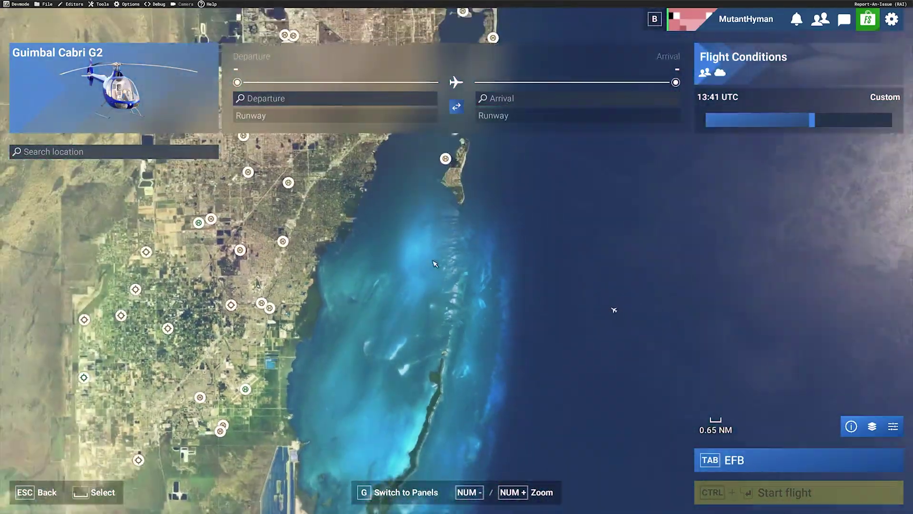
{"action": "scroll", "coordinate": [461, 255], "scroll_direction": "up", "scroll_amount": 5}
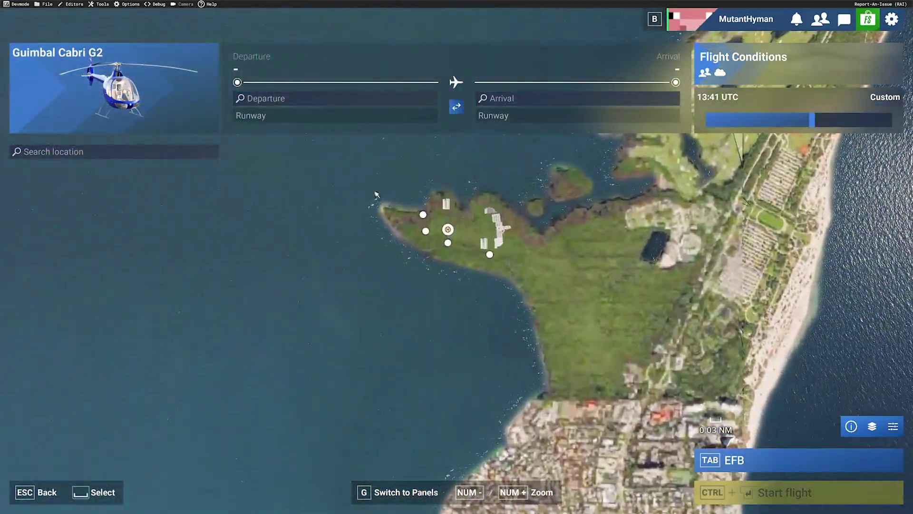
{"action": "scroll", "coordinate": [361, 171], "scroll_direction": "up", "scroll_amount": 1}
{"action": "scroll", "coordinate": [596, 364], "scroll_direction": "down", "scroll_amount": 4}
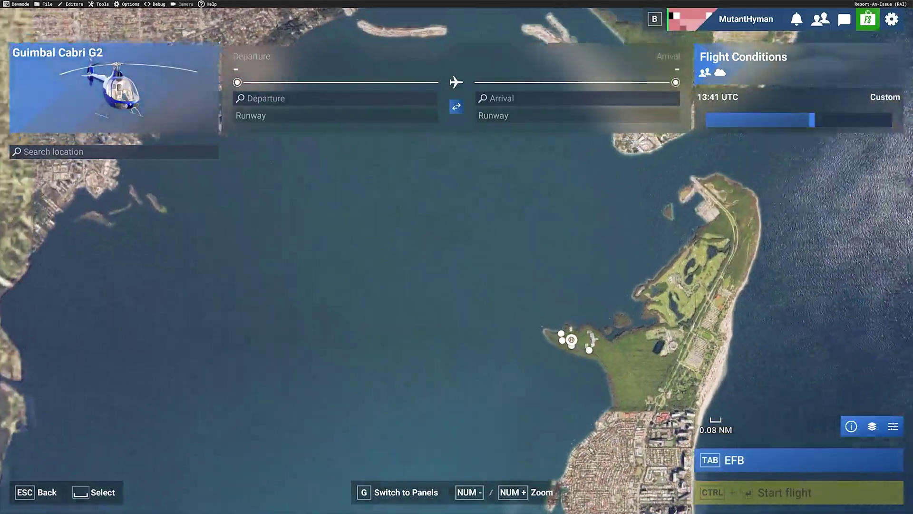
Set a custom departure point on the open grassland of the rounded island, west of the small round pond.
{"action": "left_click_drag", "start_coordinate": [575, 418], "coordinate": [523, 138]}
{"action": "left_click_drag", "start_coordinate": [535, 409], "coordinate": [519, 131]}
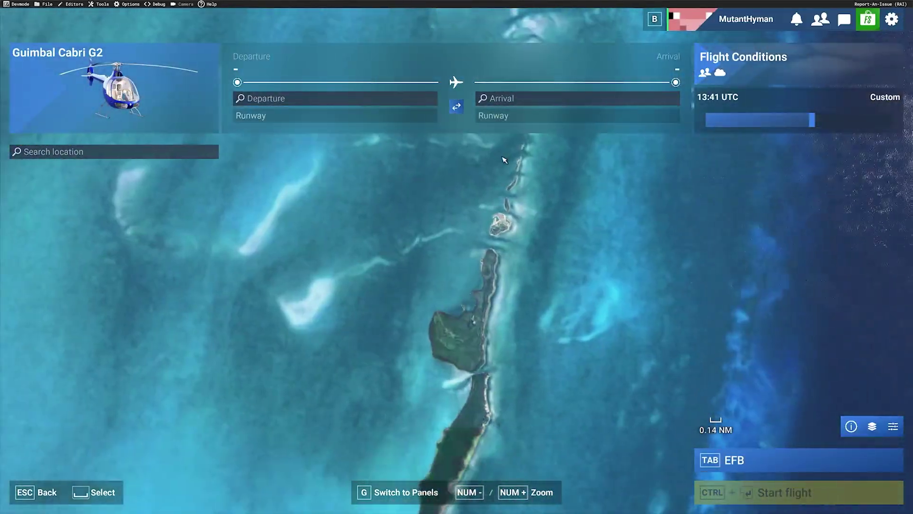
{"action": "scroll", "coordinate": [567, 256], "scroll_direction": "up", "scroll_amount": 3}
{"action": "scroll", "coordinate": [568, 256], "scroll_direction": "up", "scroll_amount": 4}
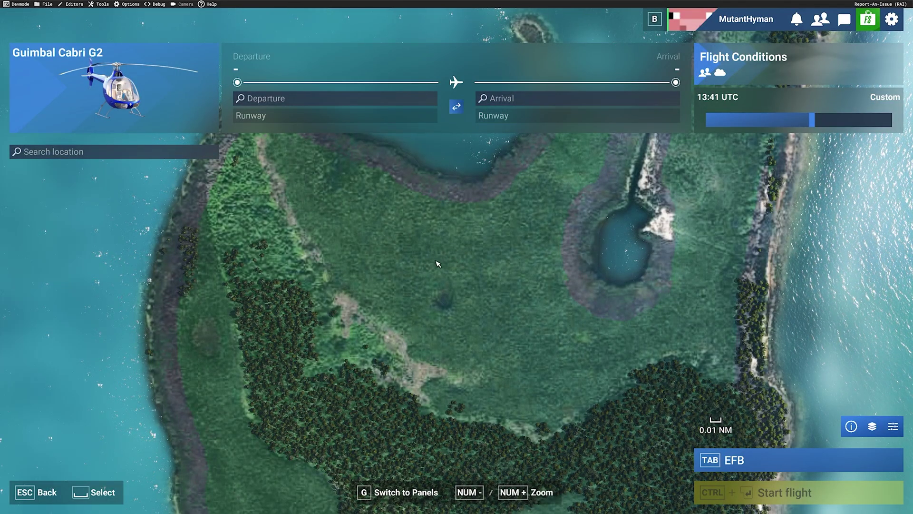
{"action": "left_click", "coordinate": [438, 263]}
{"action": "left_click", "coordinate": [494, 280]}
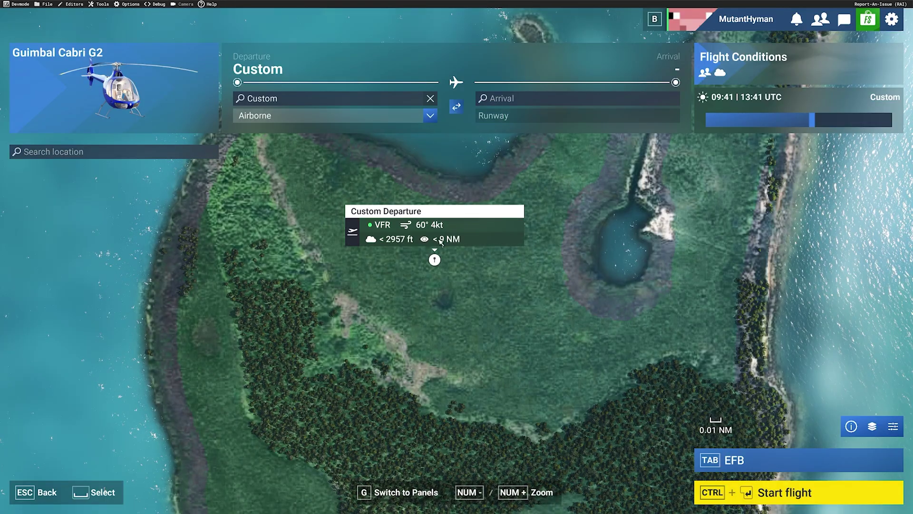
Set the departure state to On ground - Ready for takeoff and start the flight through to the cockpit.
{"action": "left_click", "coordinate": [430, 116]}
{"action": "left_click", "coordinate": [297, 167]}
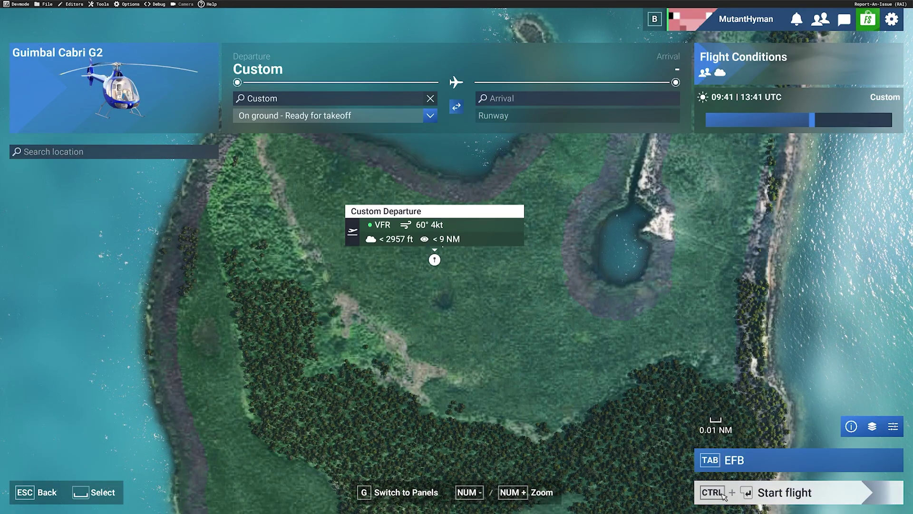
{"action": "key", "text": "ctrl+Return"}
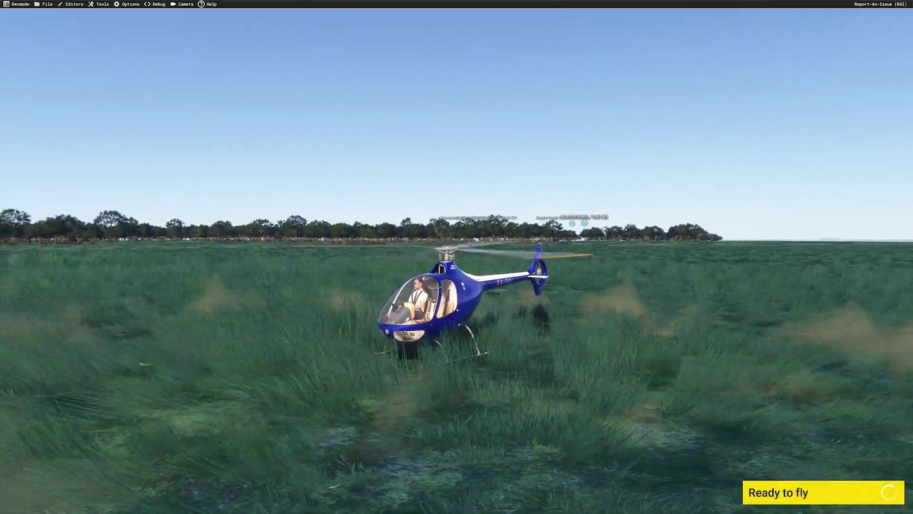
{"action": "left_click", "coordinate": [803, 496]}
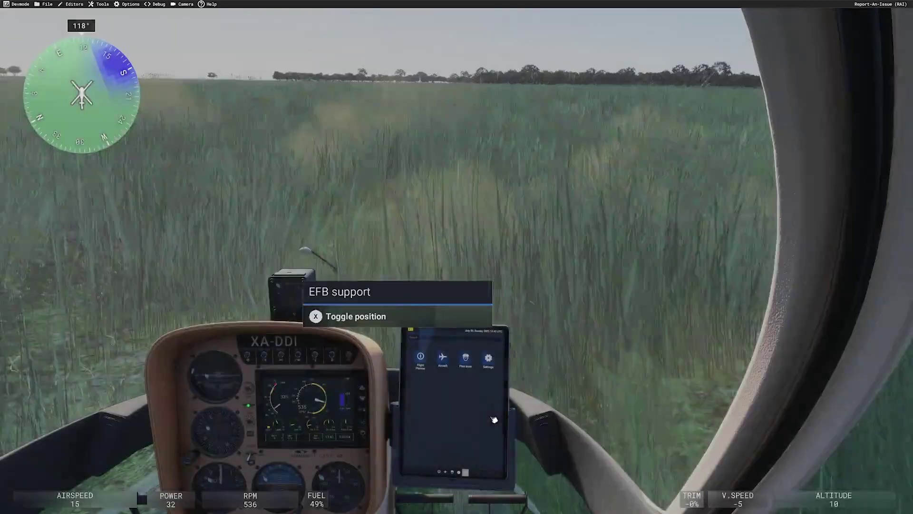
Pause the flight in external view and position the free camera back and to the side of the helicopter.
{"action": "key", "text": "End"}
{"action": "key", "text": "Escape"}
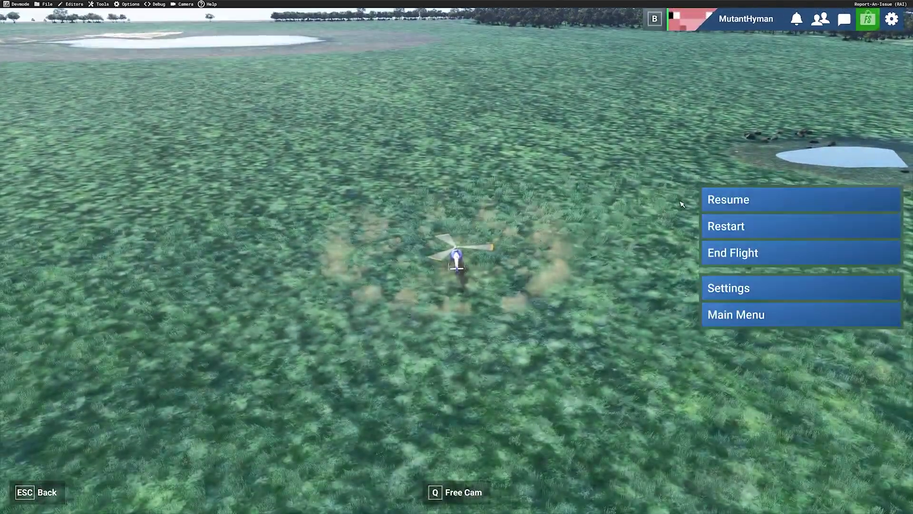
{"action": "key", "text": "q"}
{"action": "key", "text": "s"}
{"action": "key", "text": "d"}
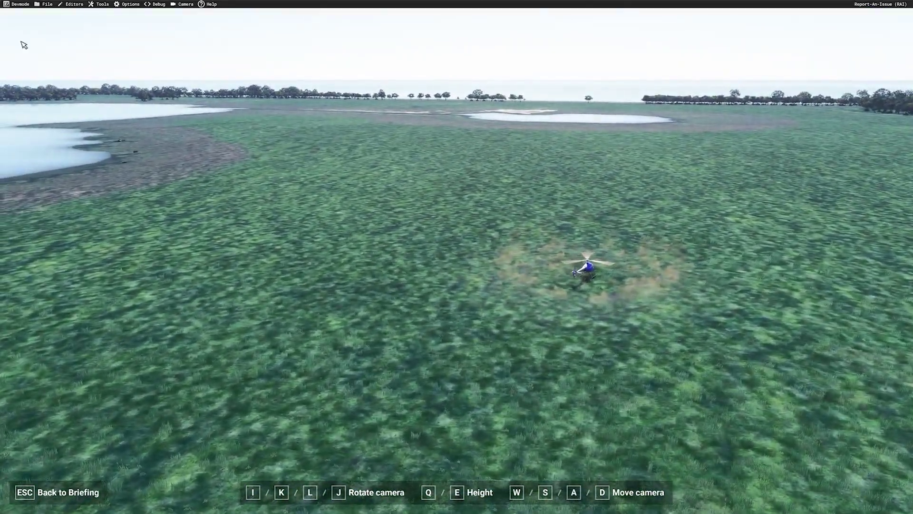
Create a new project named Test in the C:\Airports folder.
{"action": "left_click", "coordinate": [19, 5]}
{"action": "mouse_move", "coordinate": [44, 6]}
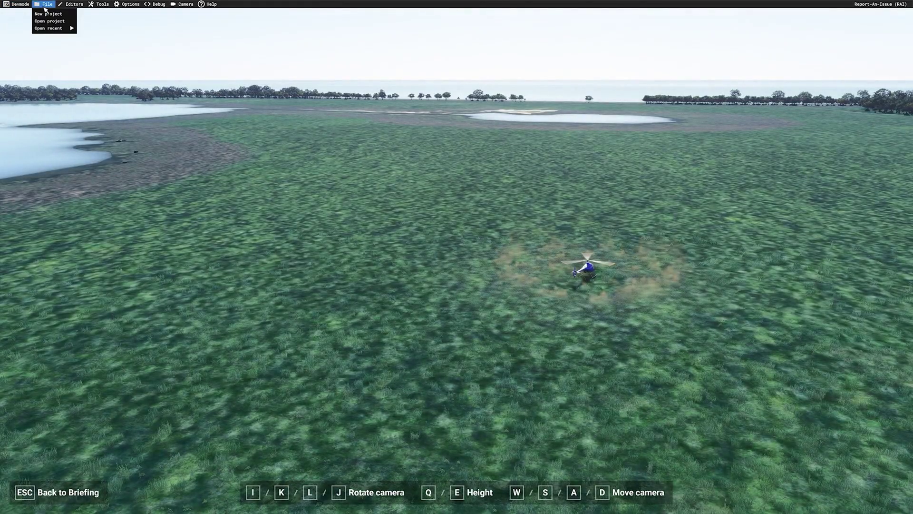
{"action": "left_click", "coordinate": [48, 14]}
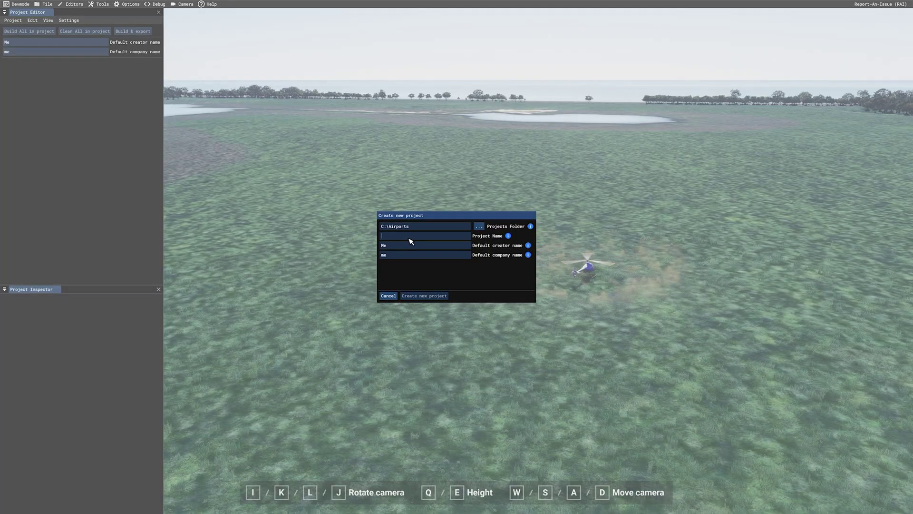
{"action": "type", "text": "Te"}
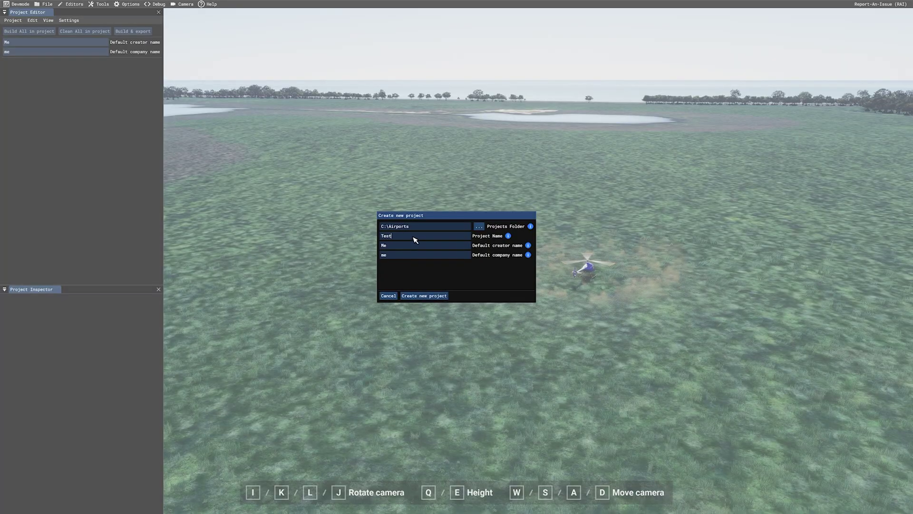
{"action": "type", "text": "st"}
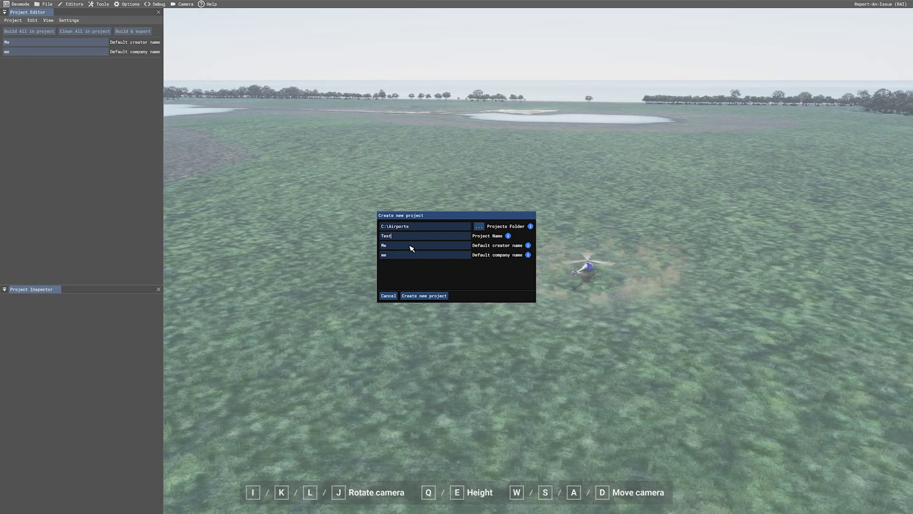
{"action": "left_click", "coordinate": [427, 297]}
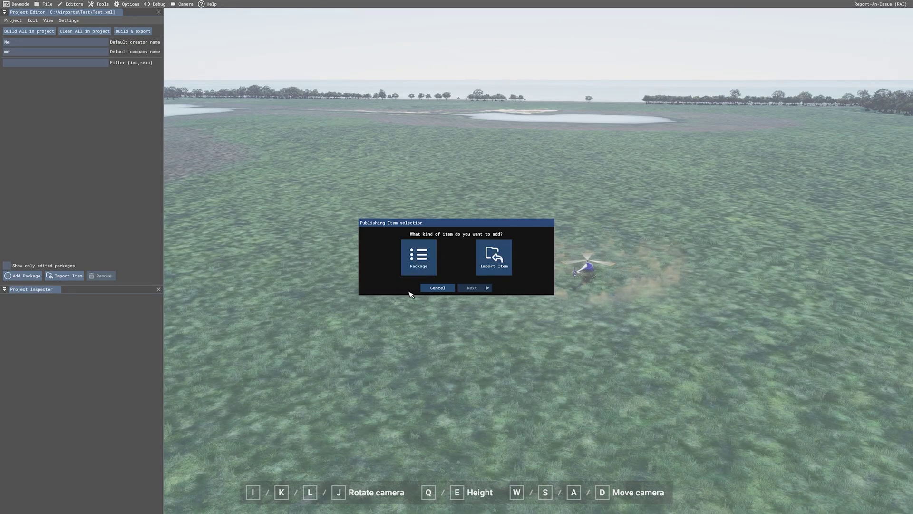
Define a Custom package for the project with display title Test, package name test and content type MISC.
{"action": "left_click", "coordinate": [419, 257]}
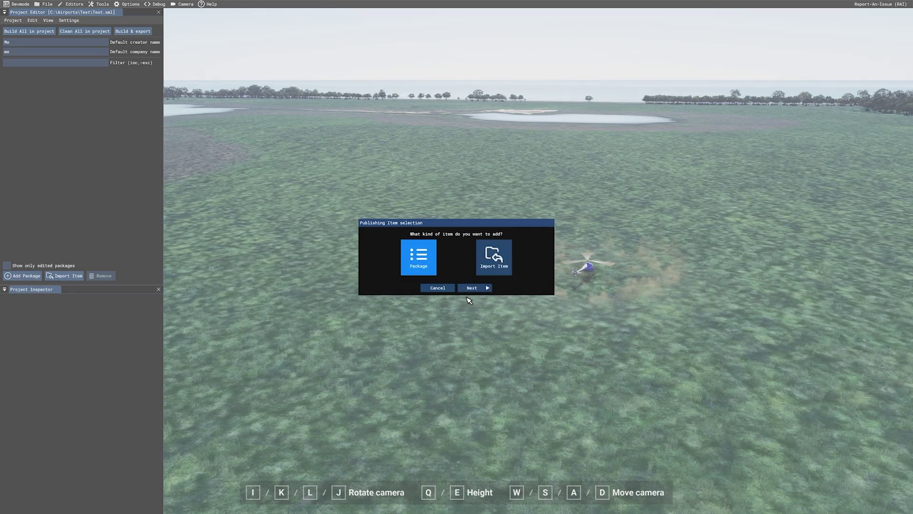
{"action": "left_click", "coordinate": [471, 288]}
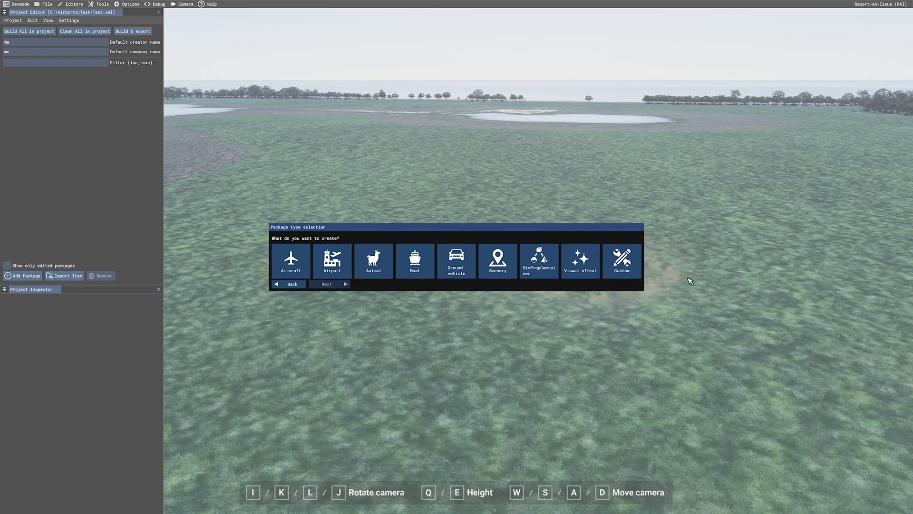
{"action": "left_click", "coordinate": [302, 266]}
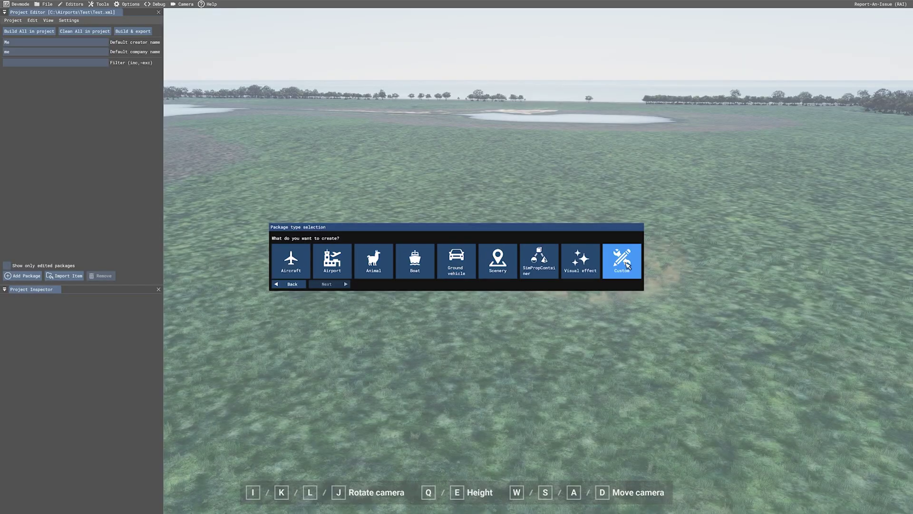
{"action": "left_click", "coordinate": [621, 275]}
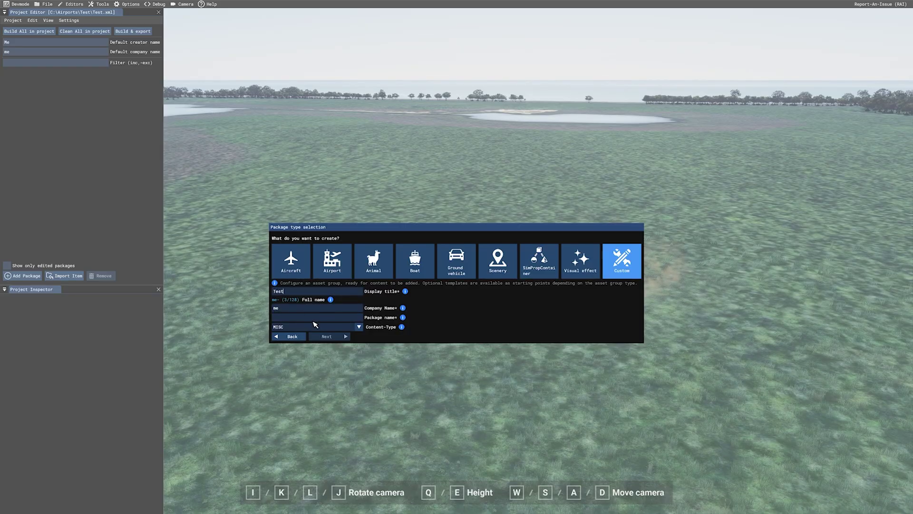
{"action": "type", "text": "test"}
{"action": "left_click", "coordinate": [328, 336]}
Add a custom asset group named Test with asset type BGL and create the package.
{"action": "left_click", "coordinate": [409, 220]}
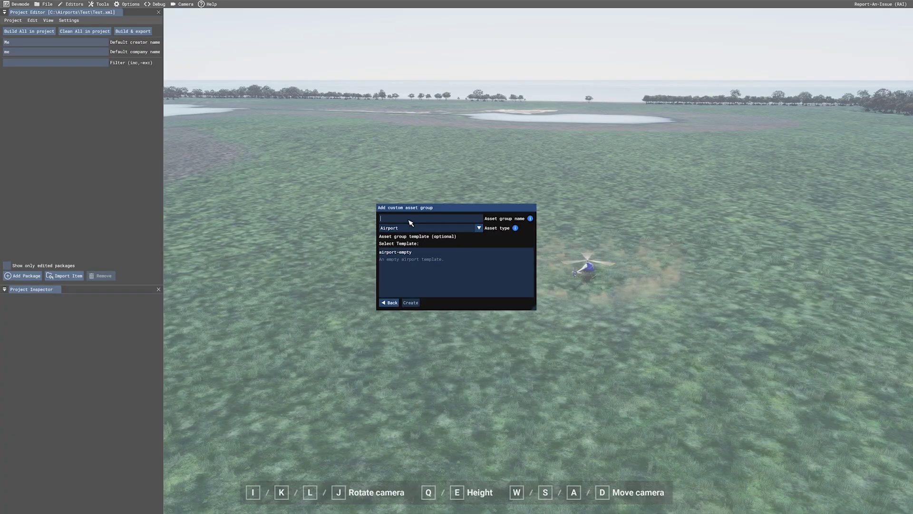
{"action": "type", "text": "Test"}
{"action": "left_click", "coordinate": [479, 229]}
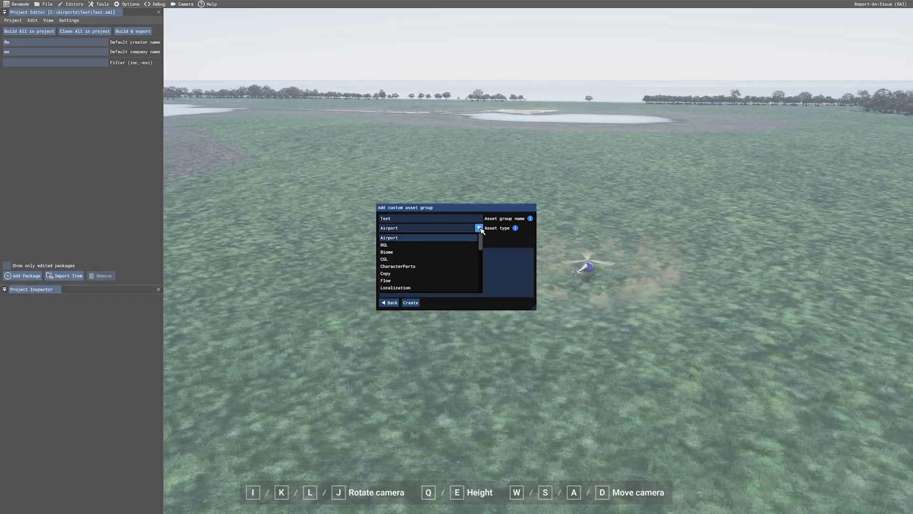
{"action": "left_click", "coordinate": [402, 244]}
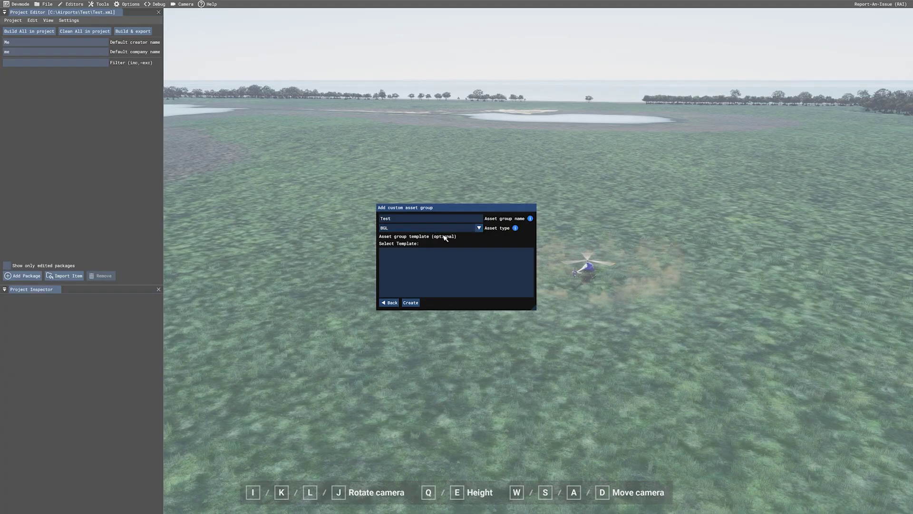
{"action": "left_click", "coordinate": [412, 302]}
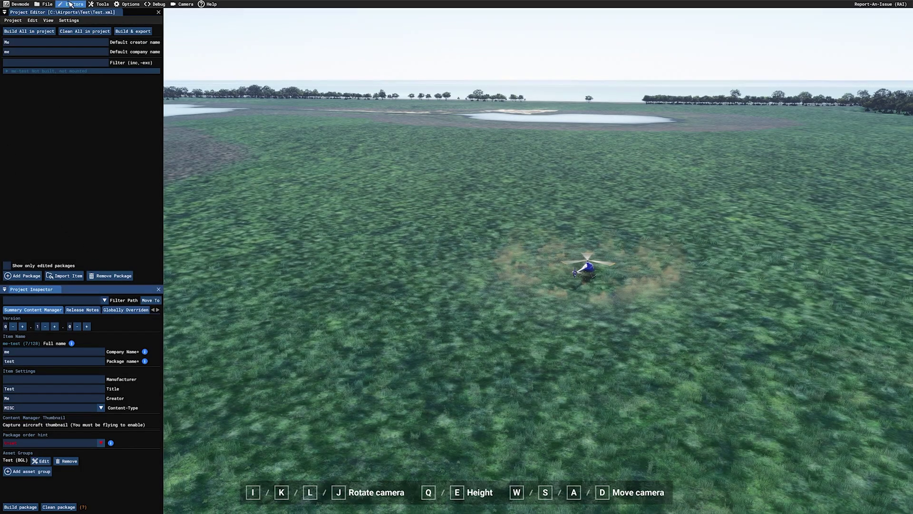
Open the Scenery Editor and move its window clear of the Project Inspector.
{"action": "left_click", "coordinate": [100, 5]}
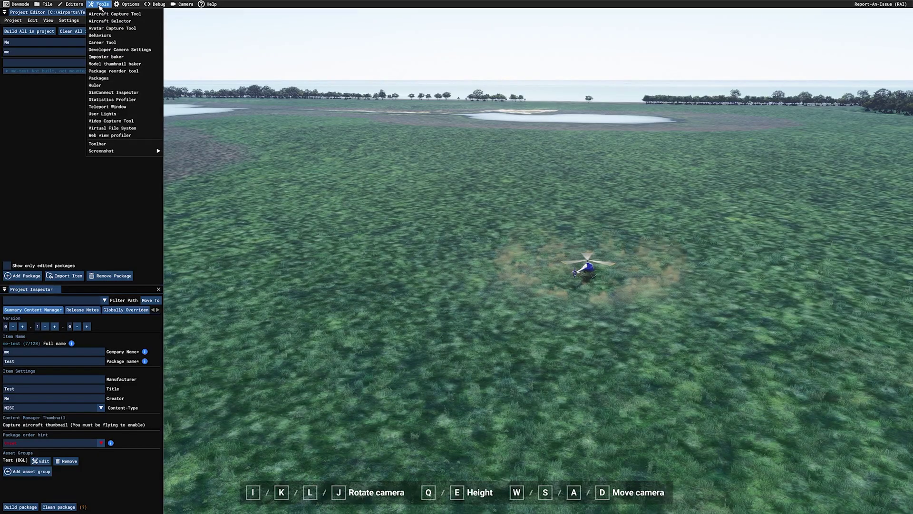
{"action": "mouse_move", "coordinate": [72, 4]}
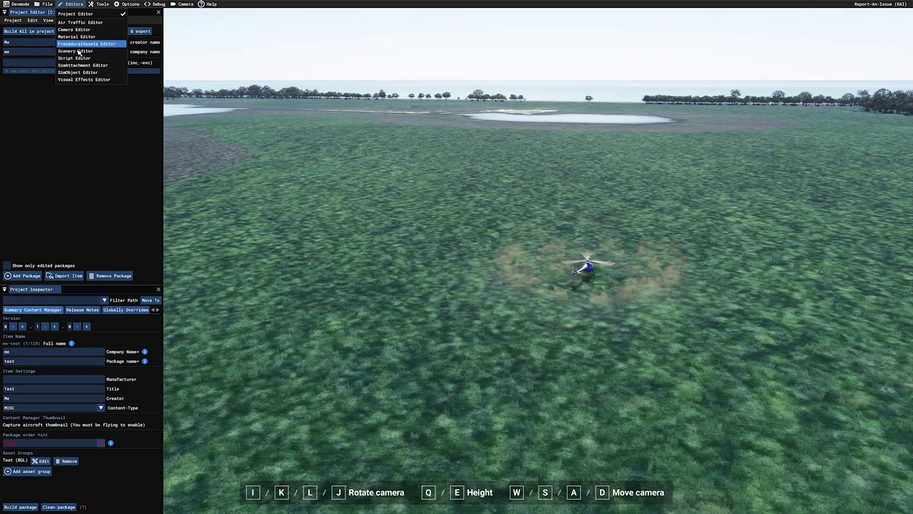
{"action": "left_click", "coordinate": [76, 51]}
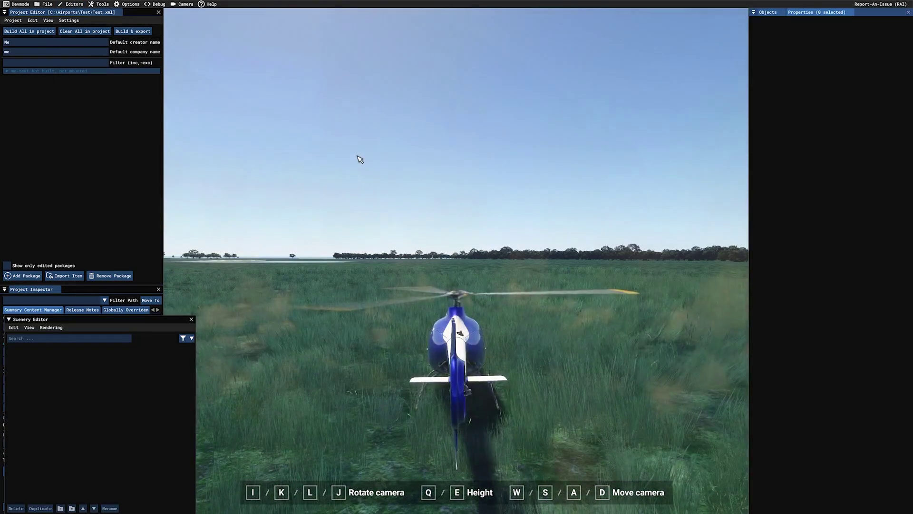
{"action": "left_click_drag", "start_coordinate": [57, 320], "coordinate": [268, 117]}
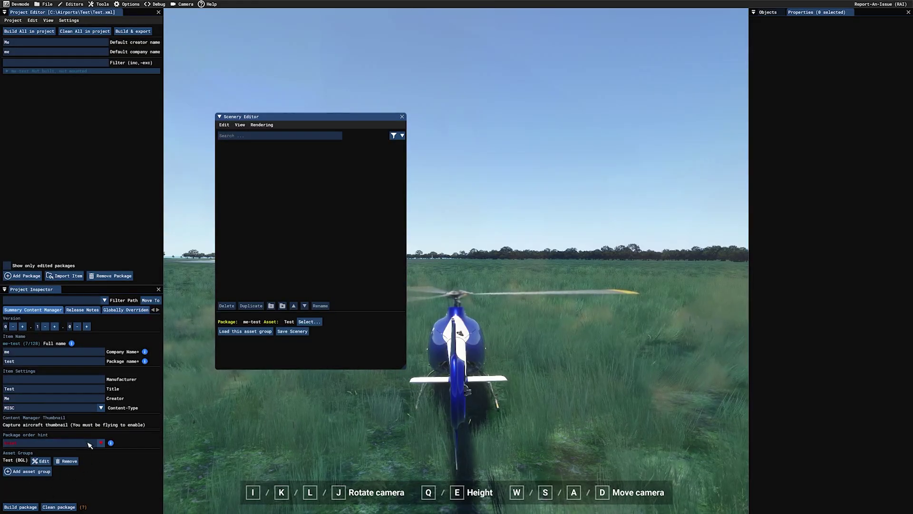
Edit the Test asset group's asset directory and create a folder named scene inside the Test project folder.
{"action": "left_click", "coordinate": [41, 461]}
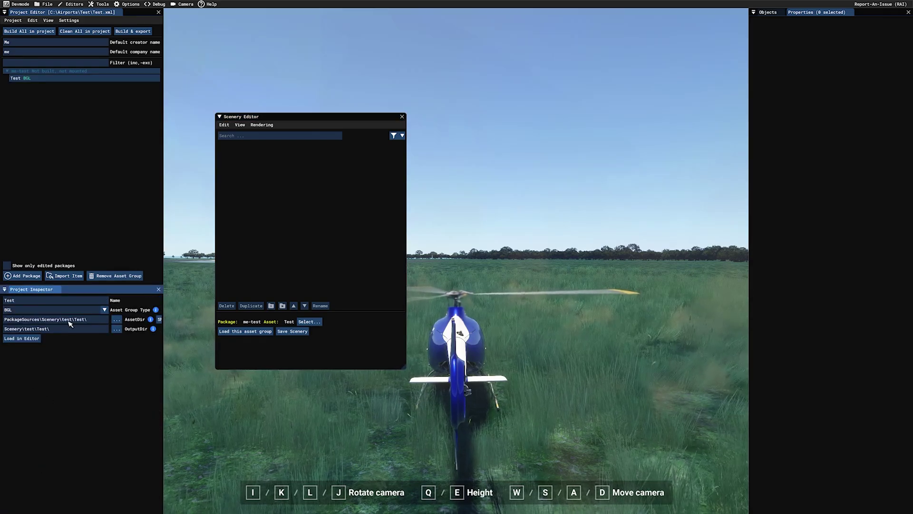
{"action": "left_click", "coordinate": [117, 320]}
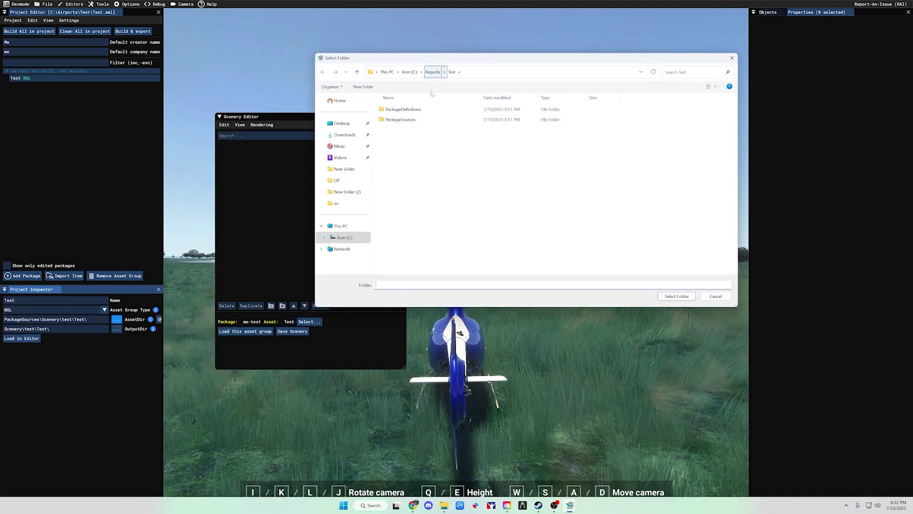
{"action": "right_click", "coordinate": [420, 155]}
{"action": "mouse_move", "coordinate": [480, 221]}
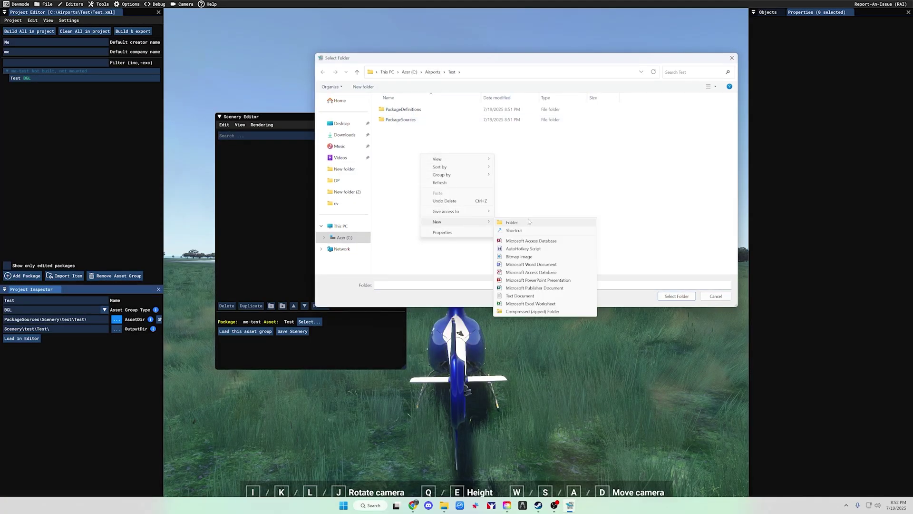
{"action": "left_click", "coordinate": [512, 222]}
{"action": "type", "text": "s"}
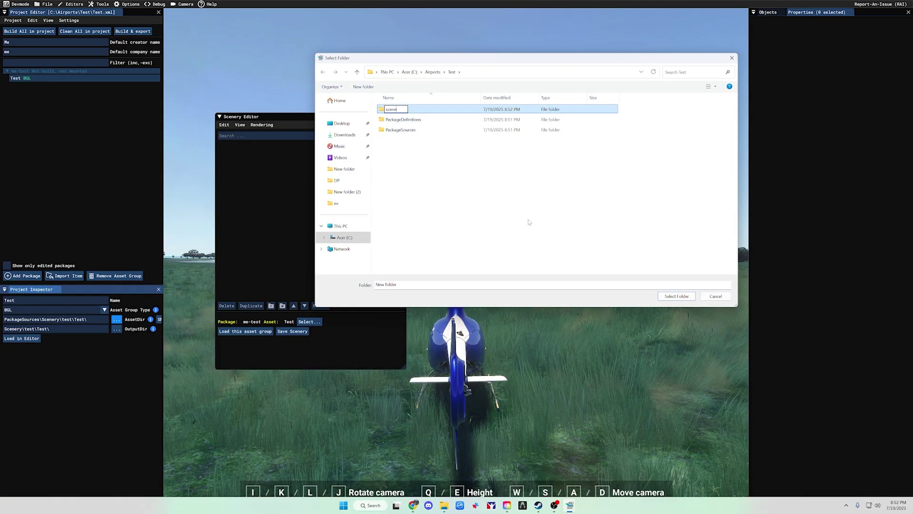
{"action": "type", "text": "cene"}
{"action": "left_click", "coordinate": [537, 223]}
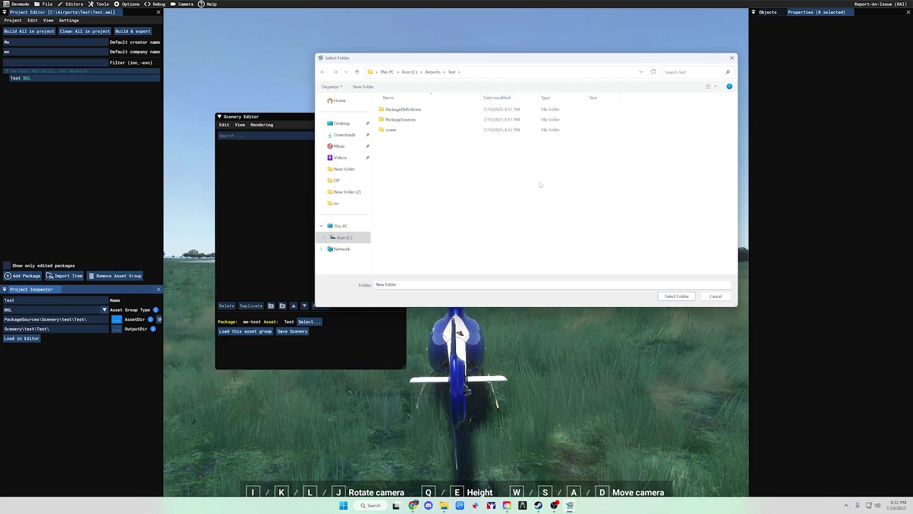
Set the new scene folder as the Test asset group's AssetDir.
{"action": "left_click_drag", "start_coordinate": [525, 62], "coordinate": [459, 70]}
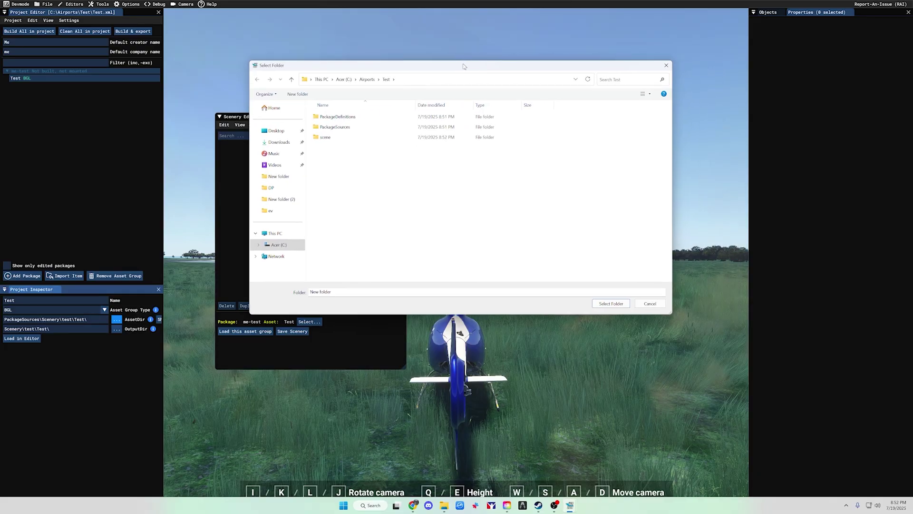
{"action": "left_click", "coordinate": [333, 137]}
{"action": "left_click", "coordinate": [611, 303]}
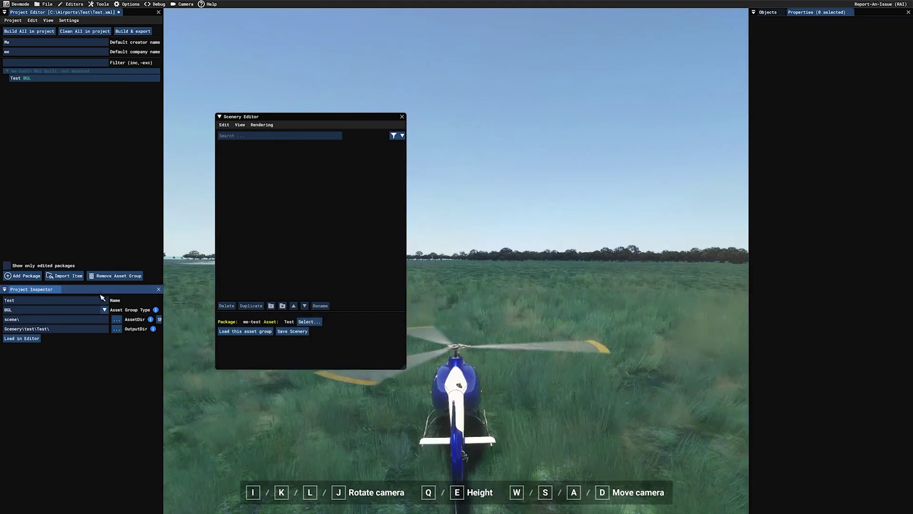
Shorten the Test asset group's OutputDir to Scenery\.
{"action": "key", "text": "BackSpace"}
{"action": "key", "text": "BackSpace"}
{"action": "key", "text": "BackSpace"}
{"action": "key", "text": "BackSpace"}
{"action": "key", "text": "BackSpace"}
{"action": "key", "text": "BackSpace"}
{"action": "key", "text": "BackSpace"}
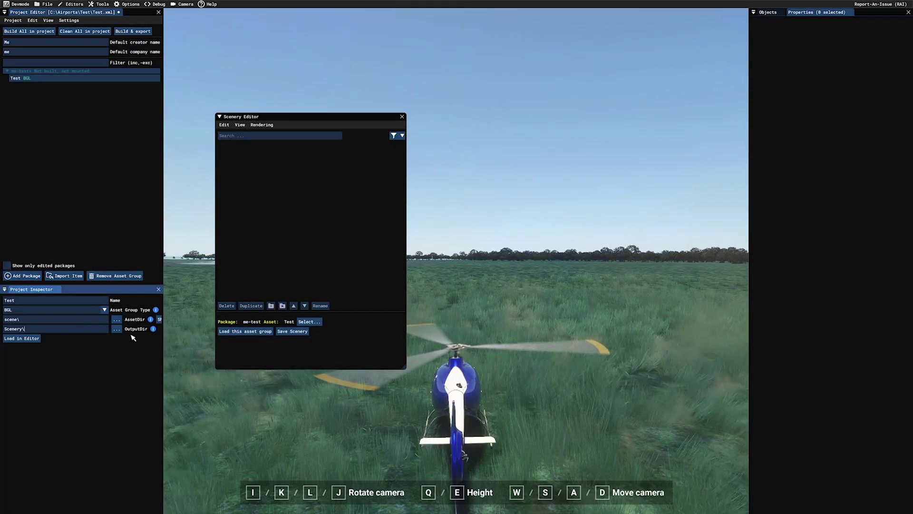
Load the Test asset group in the editor, close the Material Editor and try saving the empty scenery.
{"action": "left_click", "coordinate": [22, 338]}
{"action": "left_click", "coordinate": [31, 341]}
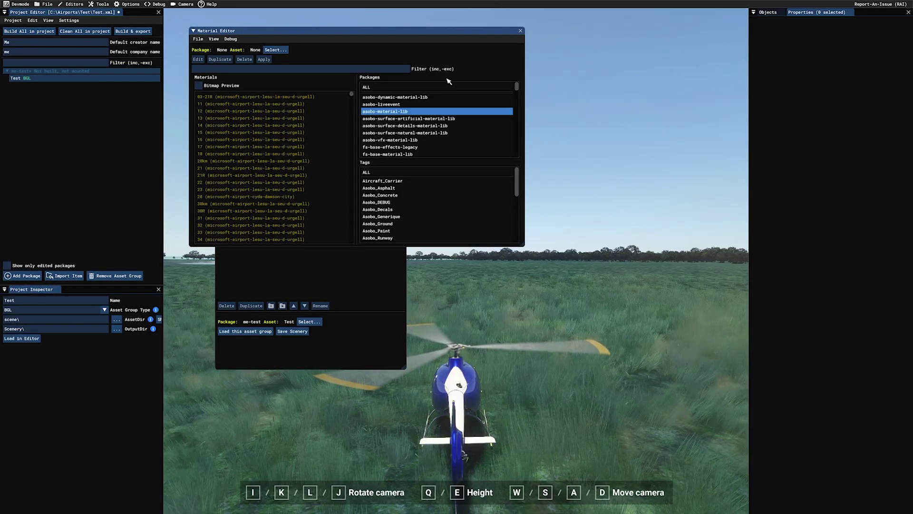
{"action": "left_click", "coordinate": [519, 31]}
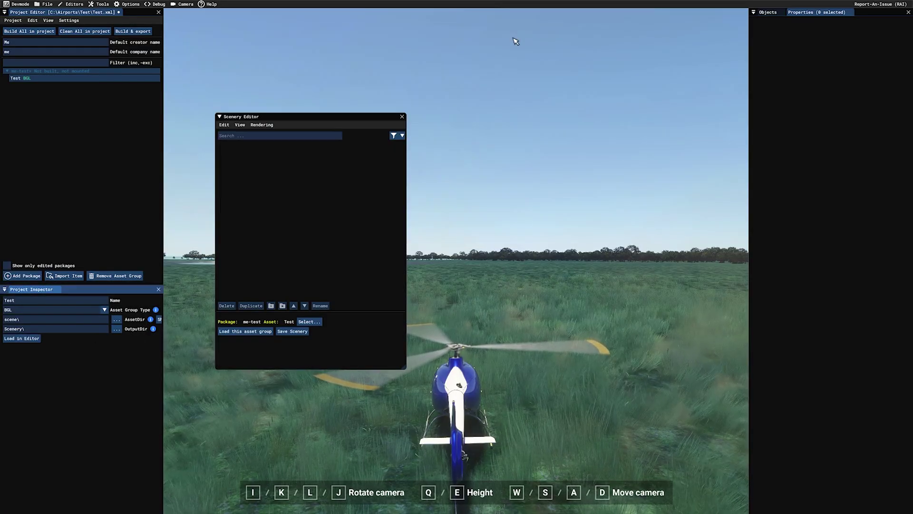
{"action": "left_click", "coordinate": [293, 331]}
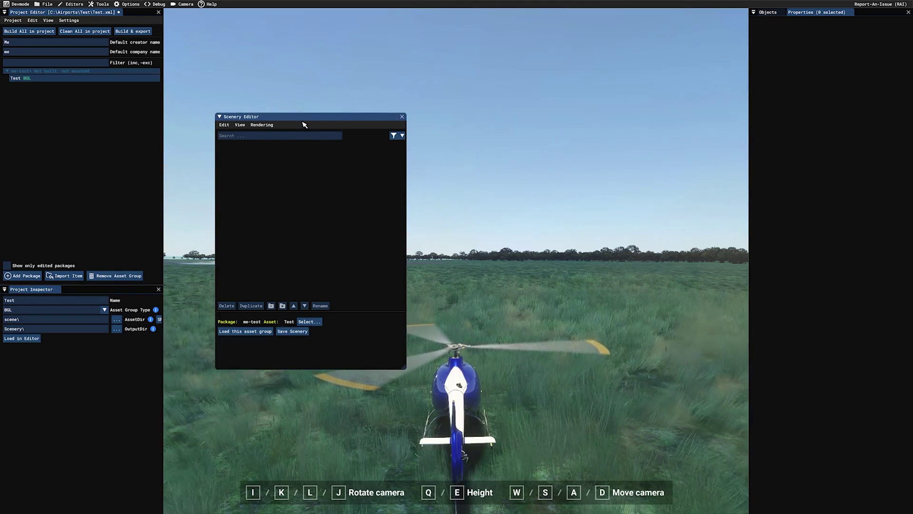
Show the scenery objects library and set the object type to Airport, keeping the Scenery Editor window clear.
{"action": "left_click", "coordinate": [768, 11]}
{"action": "left_click", "coordinate": [282, 117]}
{"action": "left_click_drag", "start_coordinate": [281, 117], "coordinate": [309, 110]}
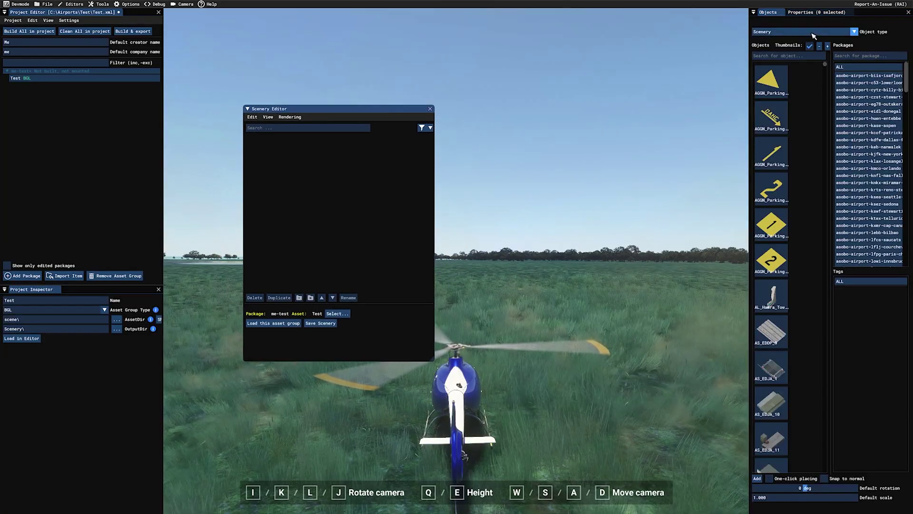
{"action": "left_click", "coordinate": [832, 12]}
{"action": "left_click", "coordinate": [770, 13]}
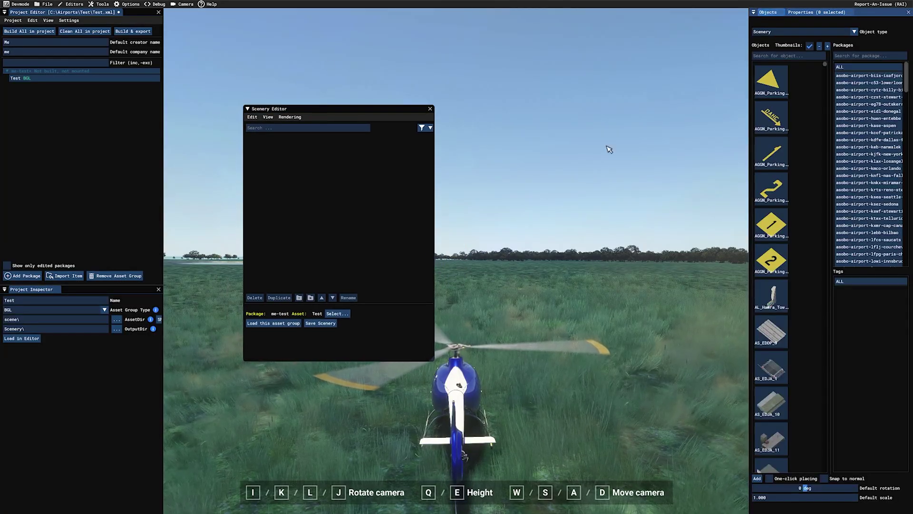
{"action": "left_click_drag", "start_coordinate": [302, 105], "coordinate": [263, 109]}
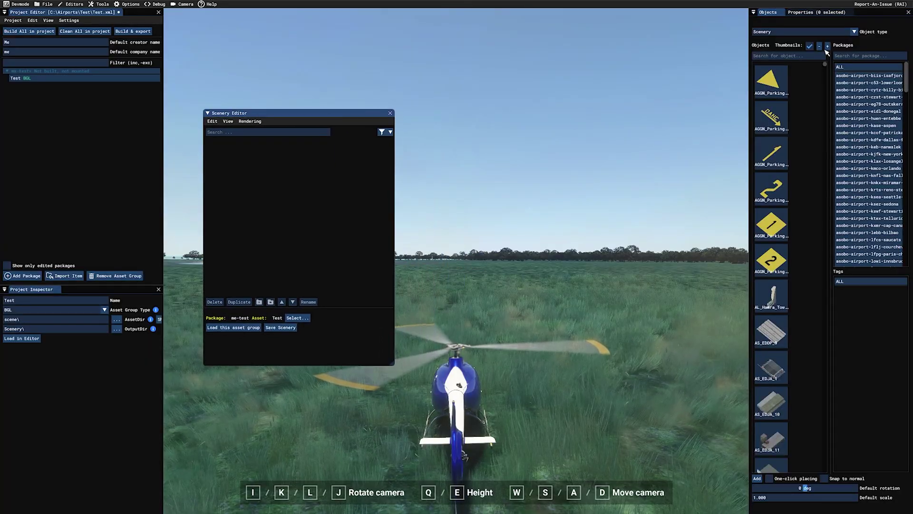
{"action": "left_click", "coordinate": [854, 32]}
{"action": "left_click", "coordinate": [763, 41]}
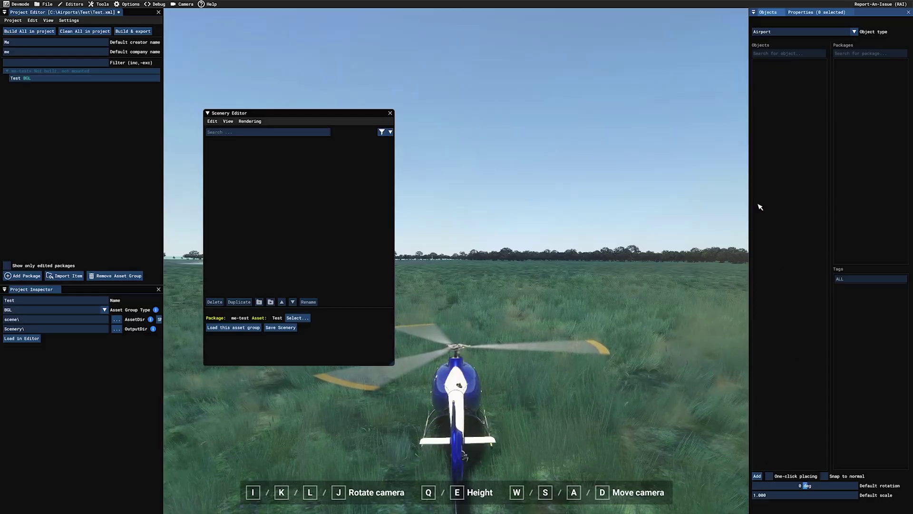
{"action": "left_click_drag", "start_coordinate": [264, 116], "coordinate": [313, 119]}
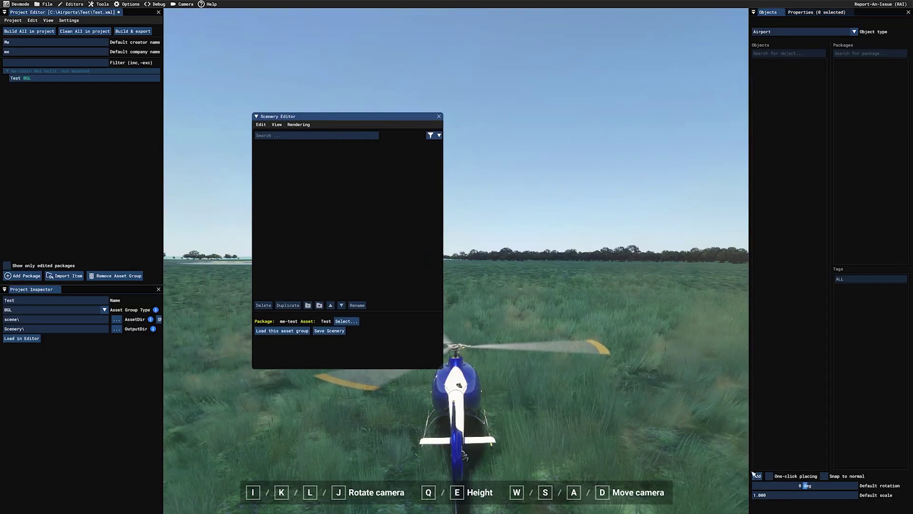
{"action": "left_click", "coordinate": [775, 477]}
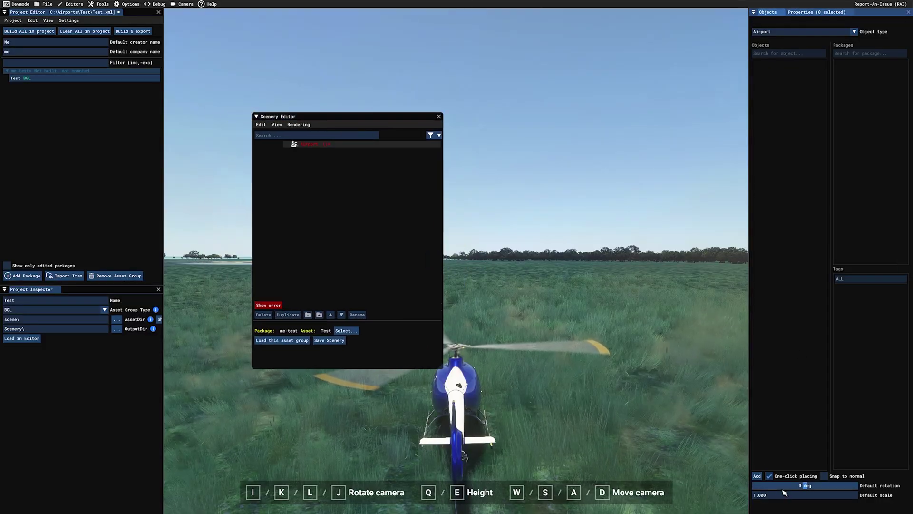
{"action": "left_click", "coordinate": [325, 144]}
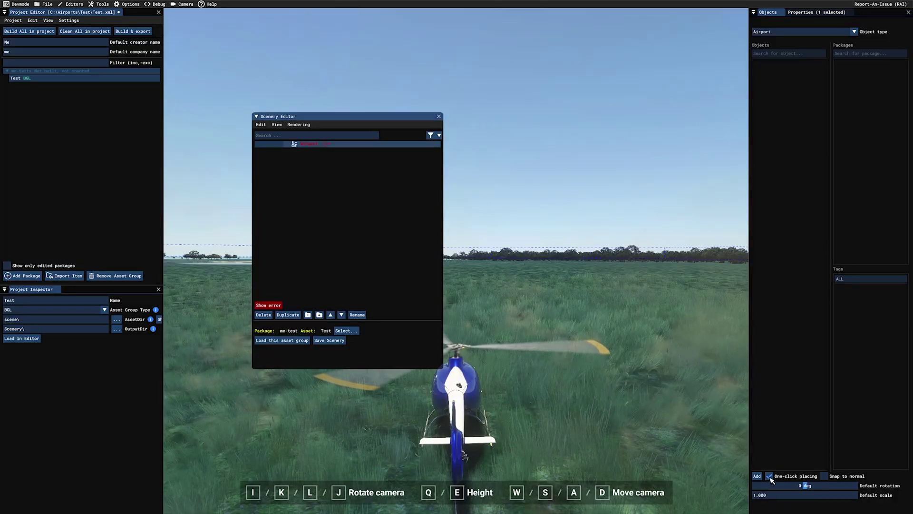
{"action": "left_click", "coordinate": [319, 159]}
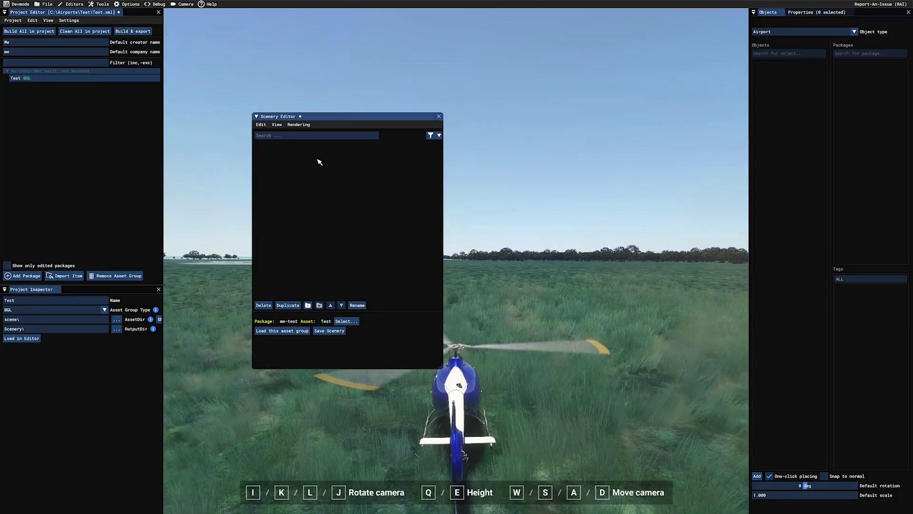
{"action": "left_click", "coordinate": [770, 477]}
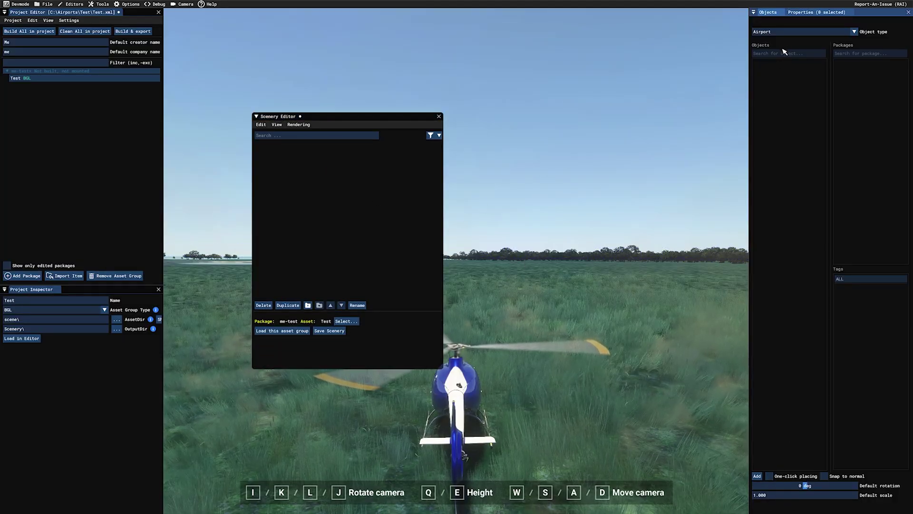
Enable one-click placing, add an Airport object to the scenery and show its properties.
{"action": "left_click", "coordinate": [770, 477]}
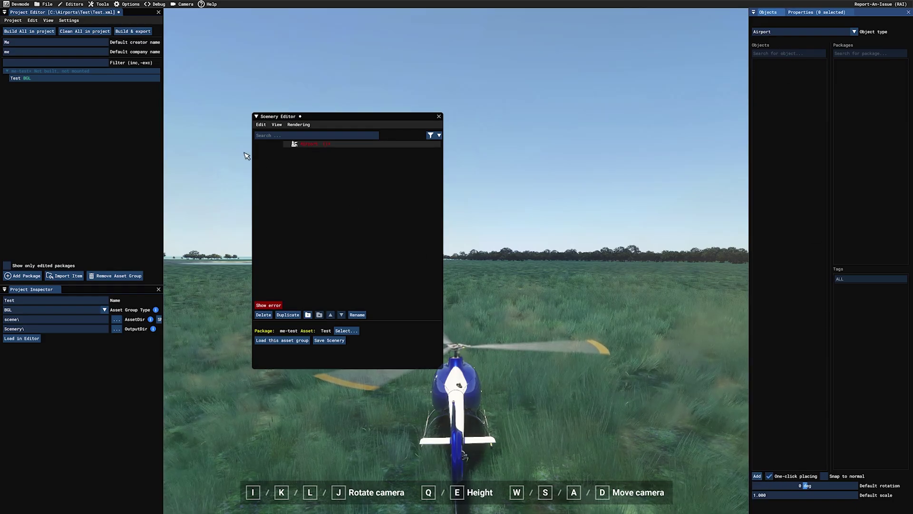
{"action": "left_click", "coordinate": [327, 144]}
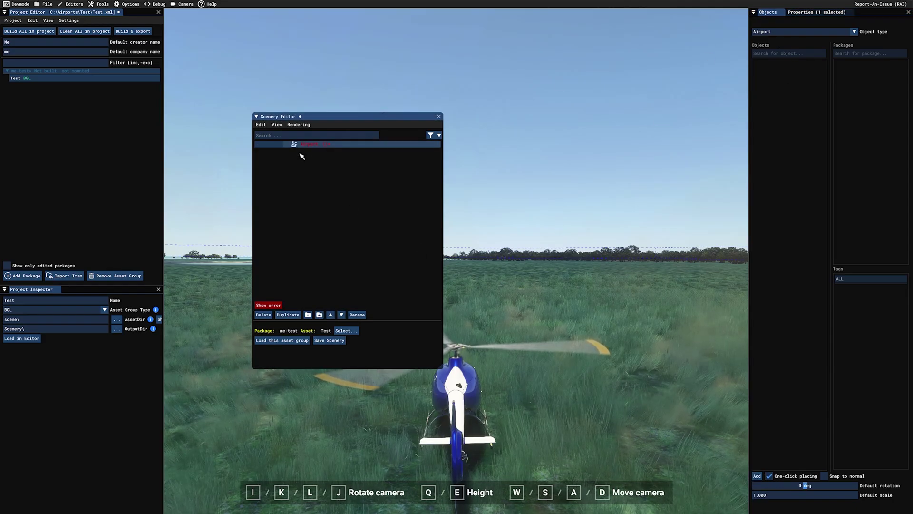
{"action": "left_click", "coordinate": [810, 13]}
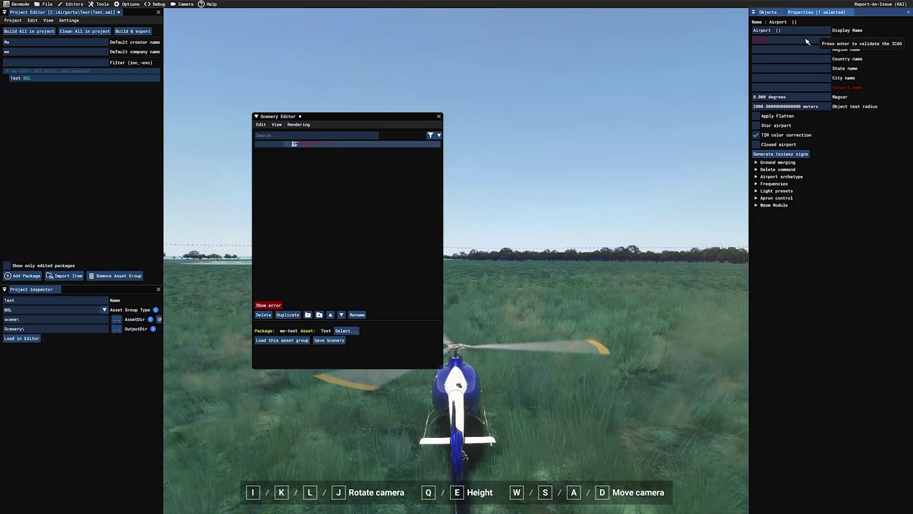
Set the airport's ICAO to KTEST and its airport name to Island Test.
{"action": "left_click", "coordinate": [779, 31]}
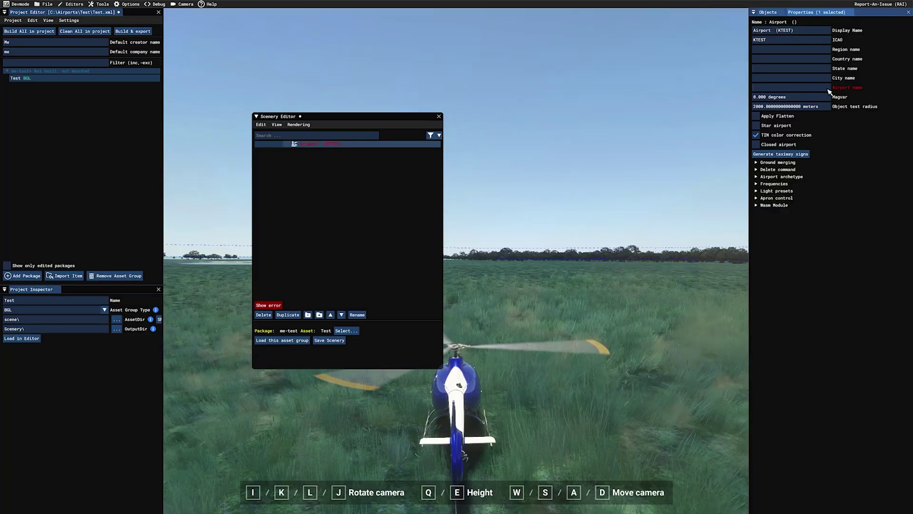
{"action": "type", "text": "Island Test"}
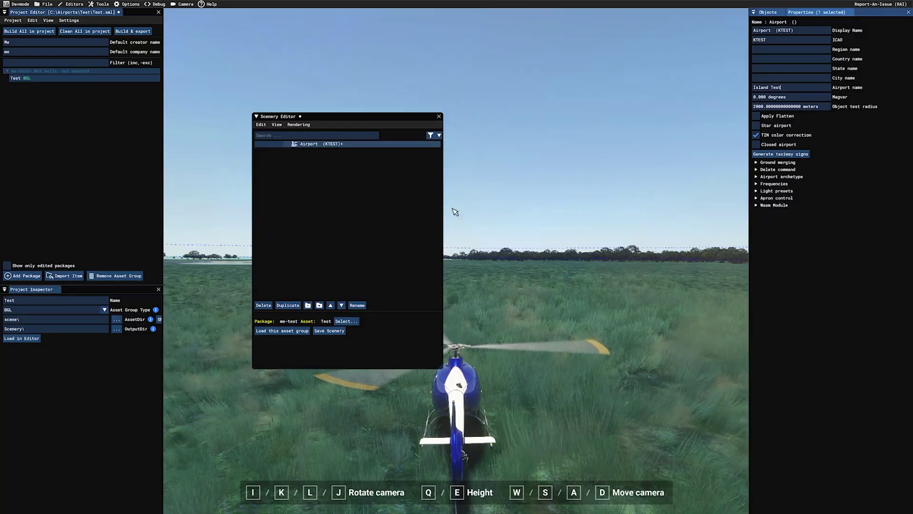
{"action": "type", "text": "q"}
Set the airport's object test radius to 1000 meters.
{"action": "left_click", "coordinate": [762, 109]}
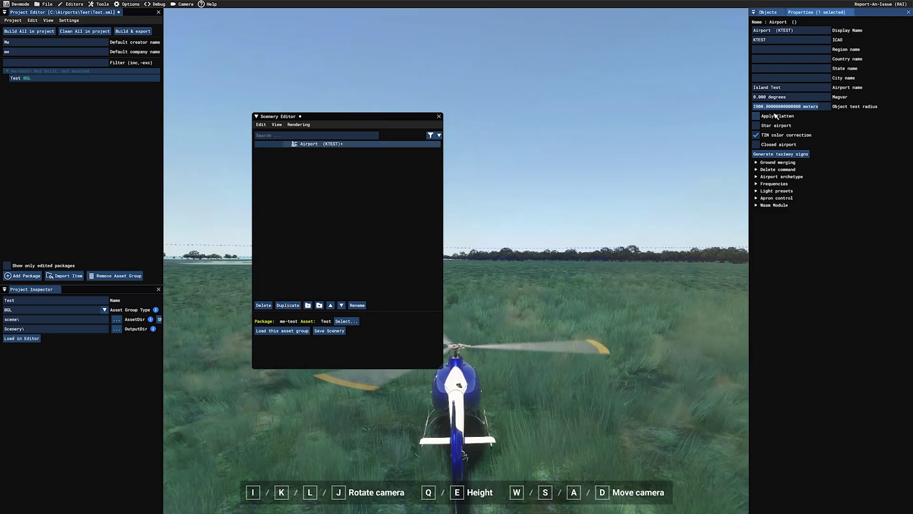
{"action": "type", "text": "1000"}
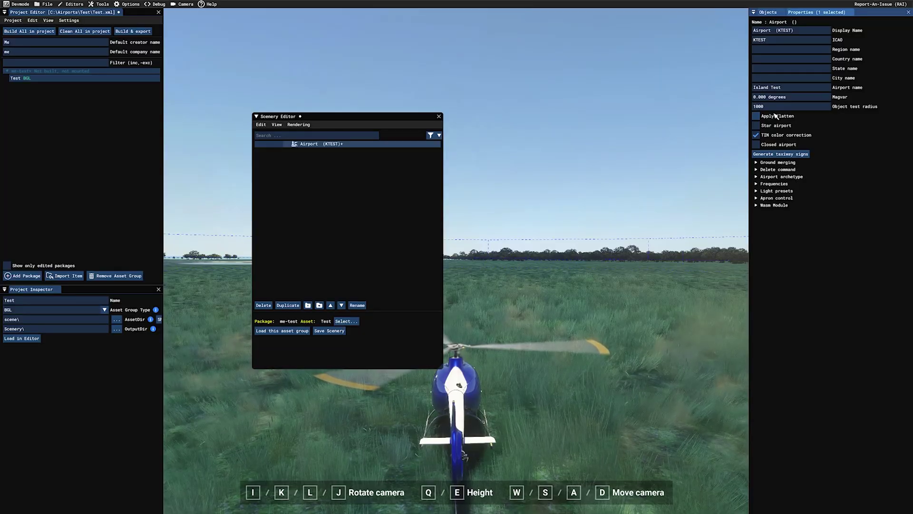
{"action": "key", "text": "Return"}
Save the scenery as islandtest in the scene folder and move the Scenery Editor window lower over the terrain.
{"action": "left_click", "coordinate": [328, 331]}
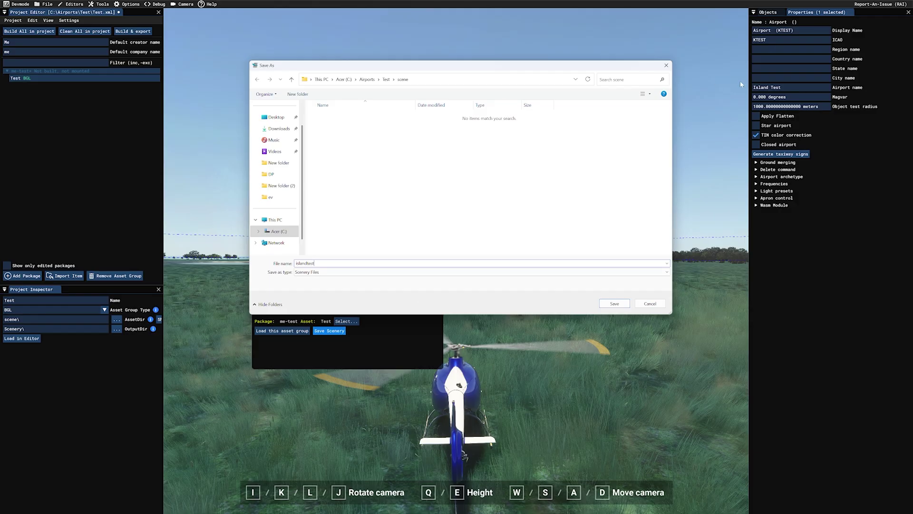
{"action": "left_click", "coordinate": [613, 304]}
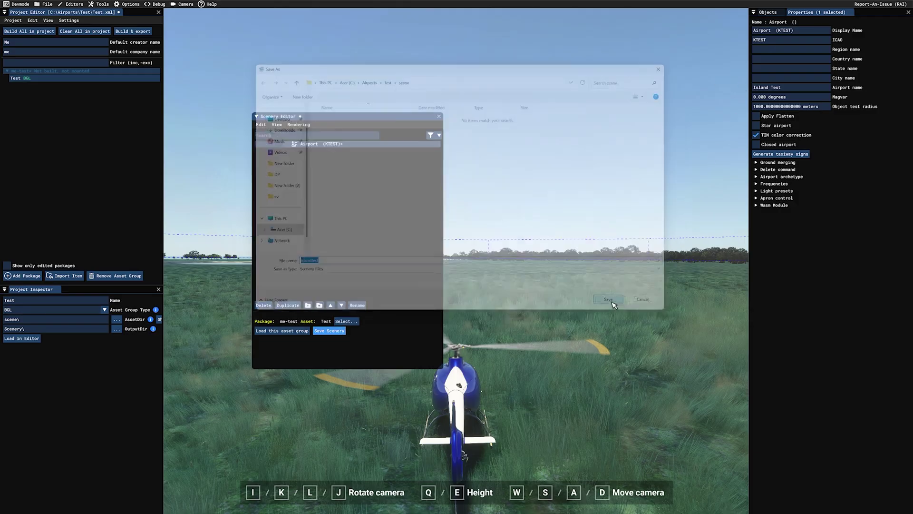
{"action": "left_click", "coordinate": [332, 330]}
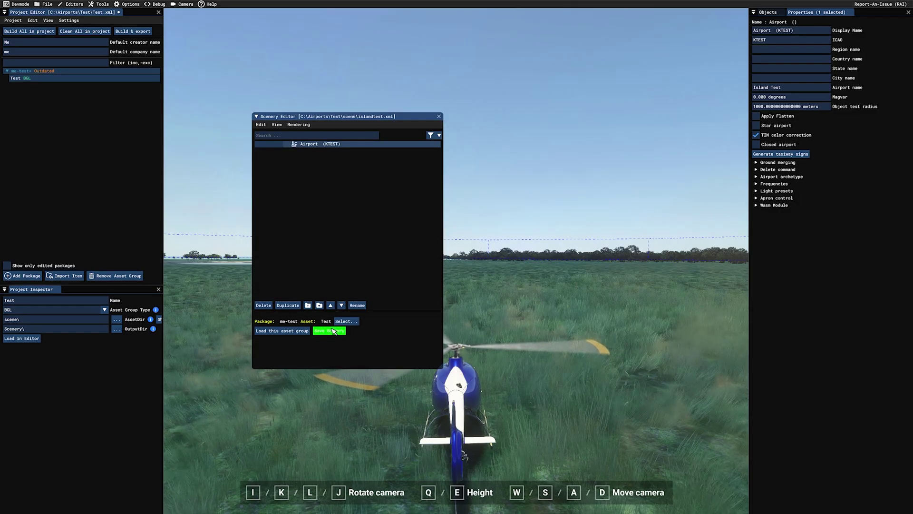
{"action": "left_click_drag", "start_coordinate": [417, 160], "coordinate": [421, 170]}
{"action": "left_click_drag", "start_coordinate": [402, 127], "coordinate": [373, 310]}
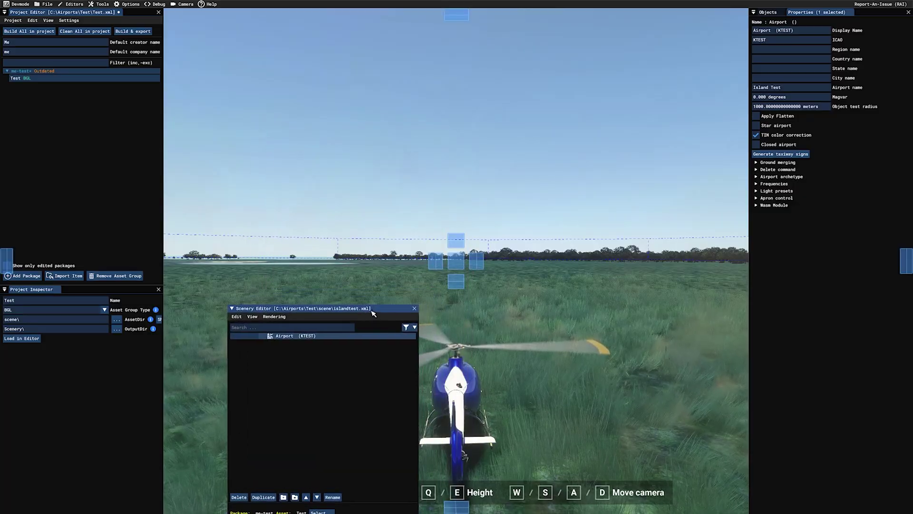
Close the Scenery Editor and save the islandtest scenery before closing.
{"action": "right_click_drag", "start_coordinate": [561, 174], "coordinate": [547, 304]}
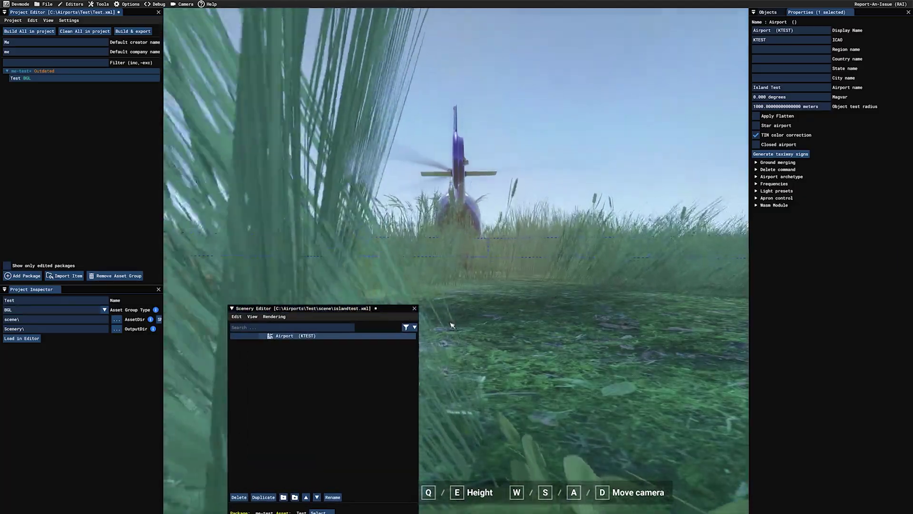
{"action": "left_click_drag", "start_coordinate": [309, 308], "coordinate": [331, 185]}
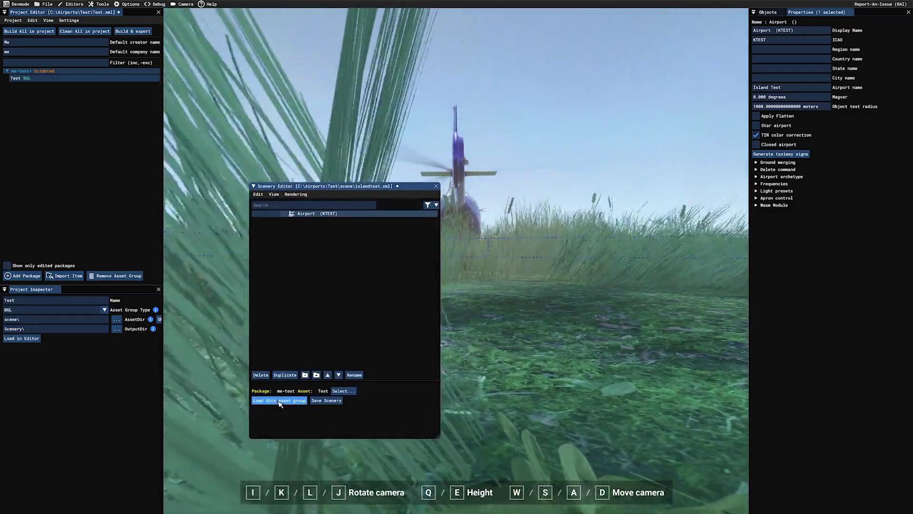
{"action": "left_click", "coordinate": [279, 400]}
{"action": "left_click", "coordinate": [459, 279]}
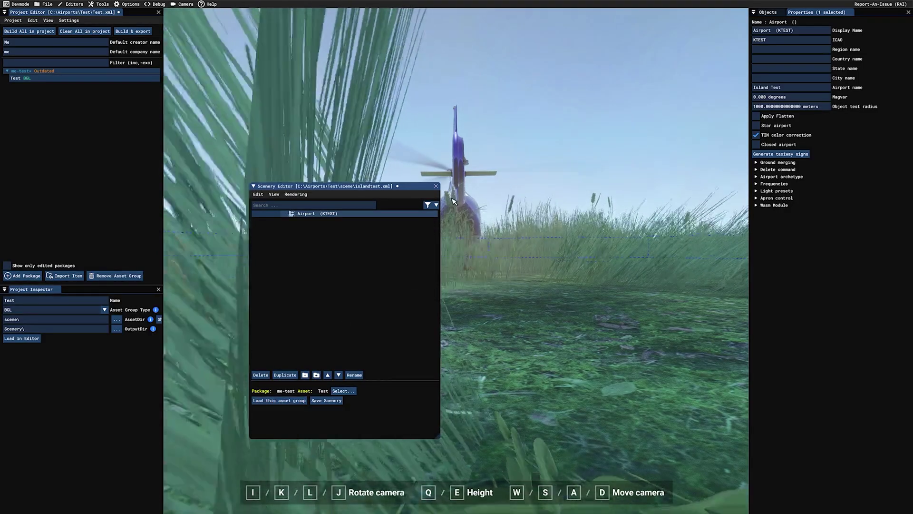
{"action": "left_click", "coordinate": [437, 186]}
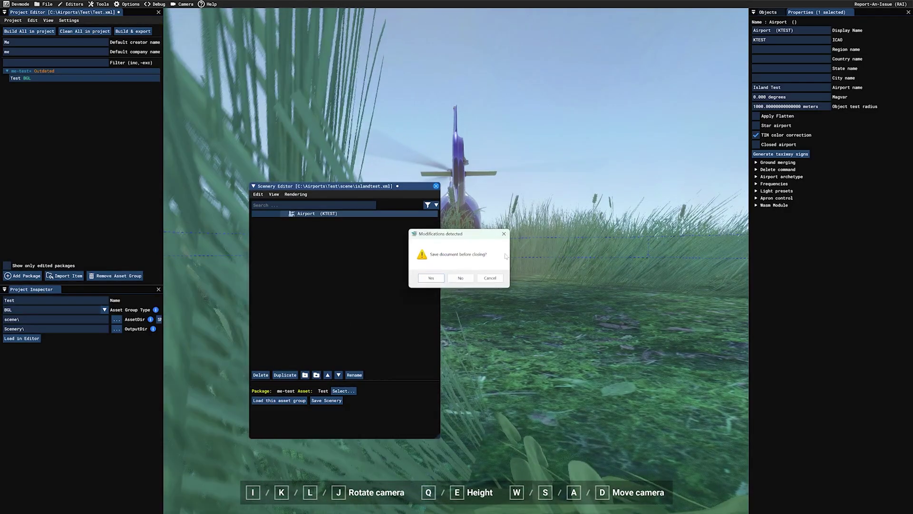
{"action": "left_click", "coordinate": [421, 278]}
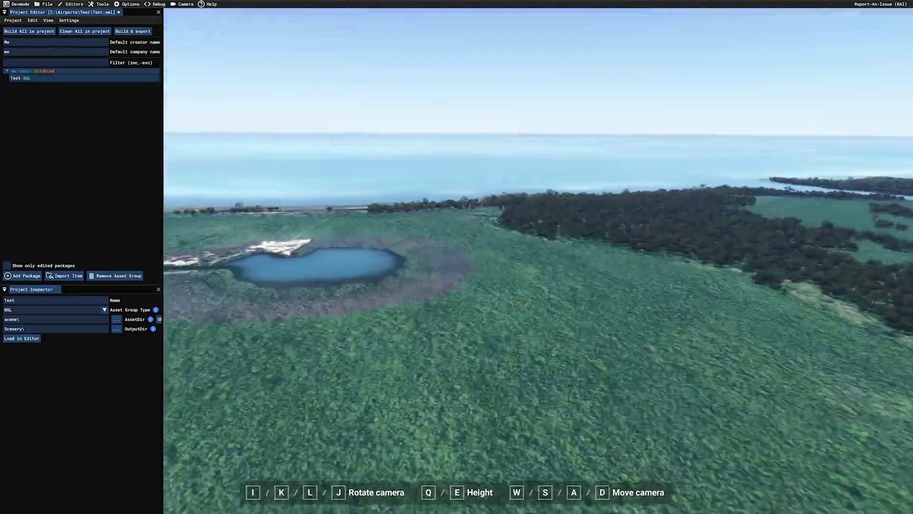
Reopen the Scenery Editor, load the Test asset group of the me-test package and dismiss the Material Editor.
{"action": "key", "text": "s"}
{"action": "key", "text": "k"}
{"action": "key", "text": "a"}
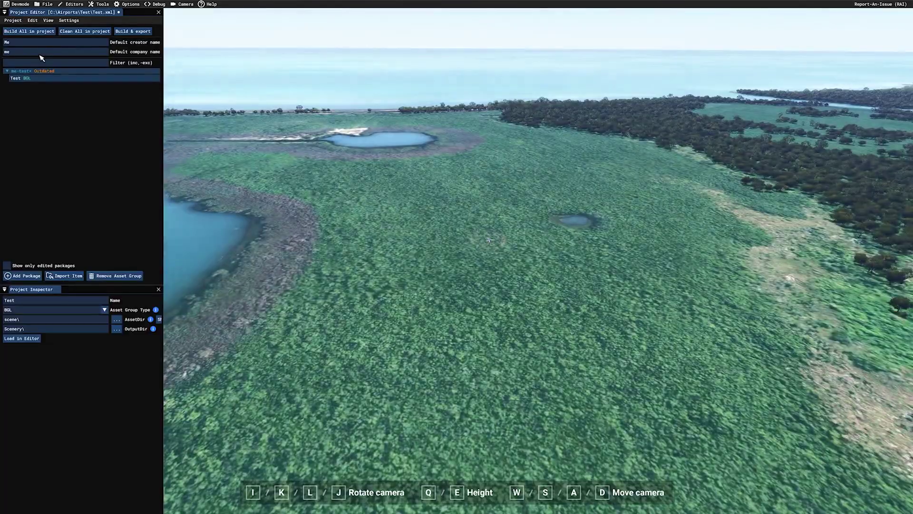
{"action": "left_click", "coordinate": [71, 3]}
{"action": "left_click", "coordinate": [92, 53]}
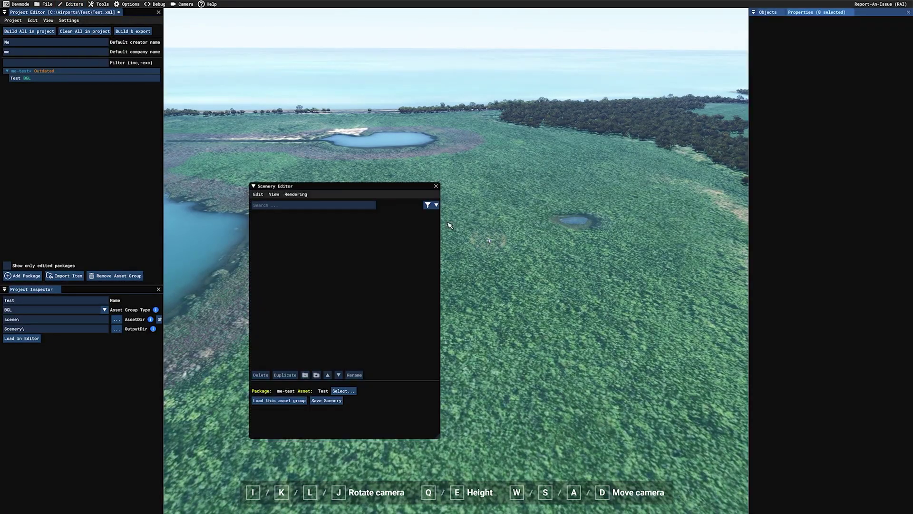
{"action": "left_click_drag", "start_coordinate": [309, 198], "coordinate": [276, 213]}
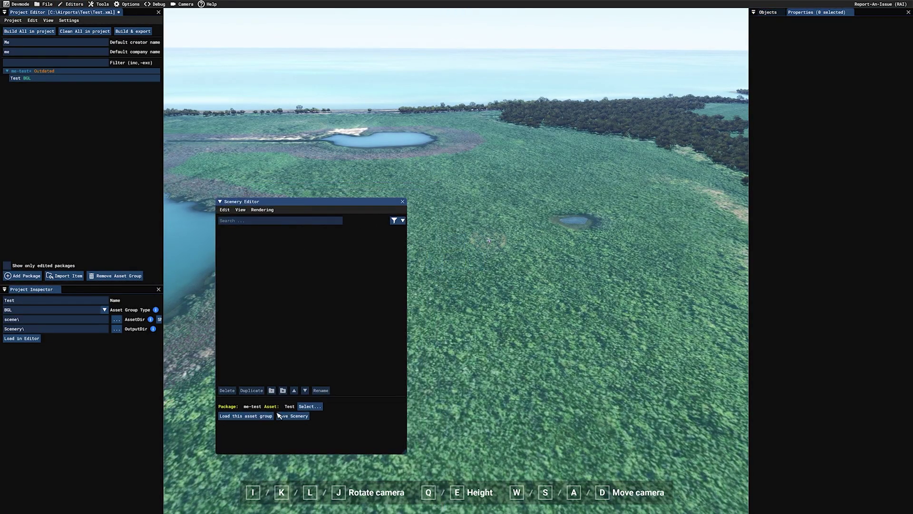
{"action": "left_click", "coordinate": [246, 415]}
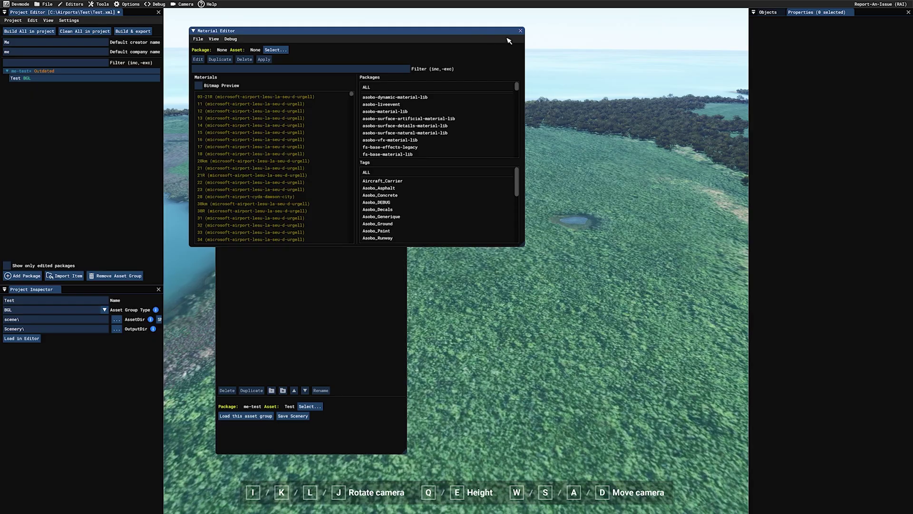
{"action": "left_click", "coordinate": [520, 30]}
{"action": "left_click_drag", "start_coordinate": [289, 212], "coordinate": [226, 207]}
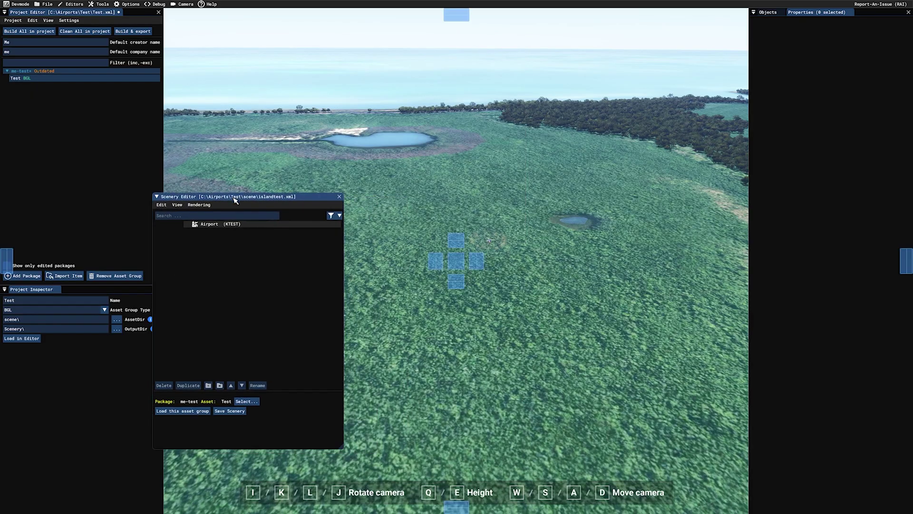
Select the KTEST airport and inspect the area it covers on the island.
{"action": "left_click", "coordinate": [221, 223]}
{"action": "scroll", "coordinate": [547, 184], "scroll_direction": "up", "scroll_amount": 2}
{"action": "key", "text": "s"}
{"action": "key", "text": "a"}
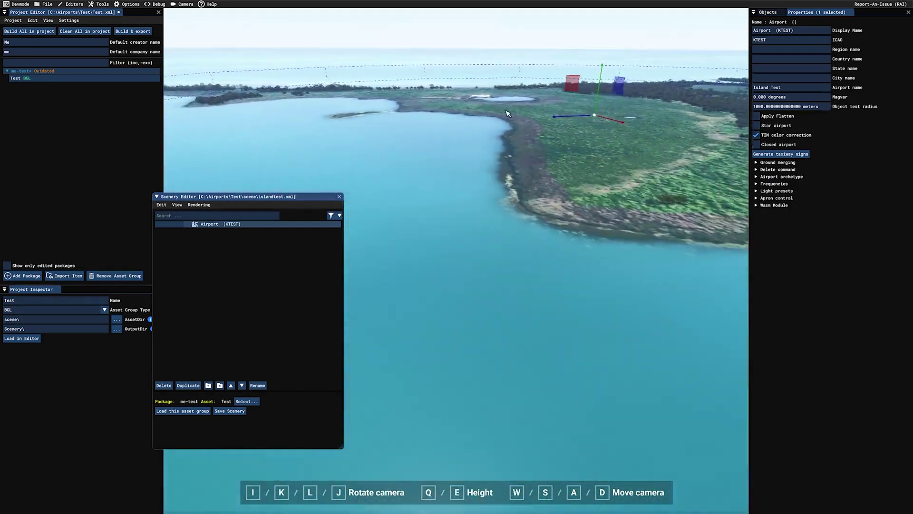
{"action": "key", "text": "d"}
{"action": "right_click", "coordinate": [491, 137]}
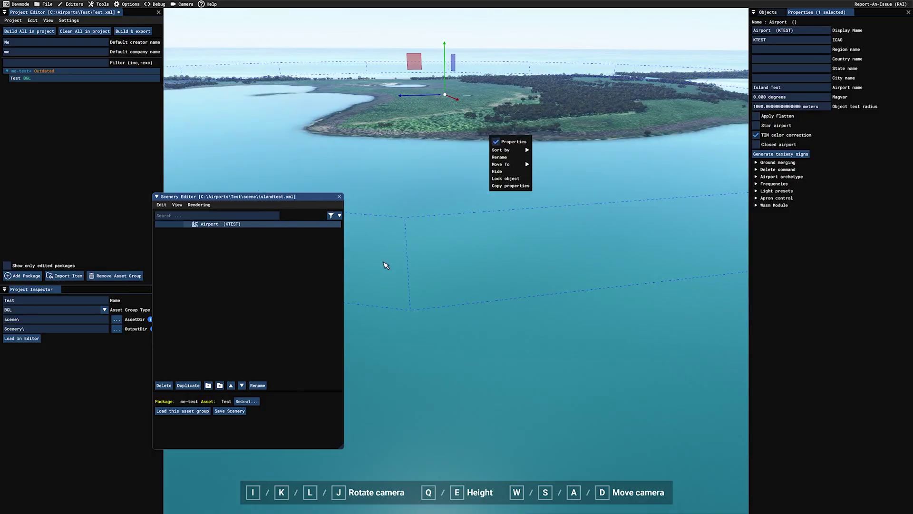
{"action": "mouse_move", "coordinate": [502, 149]}
{"action": "key", "text": "w"}
{"action": "left_click", "coordinate": [498, 210]}
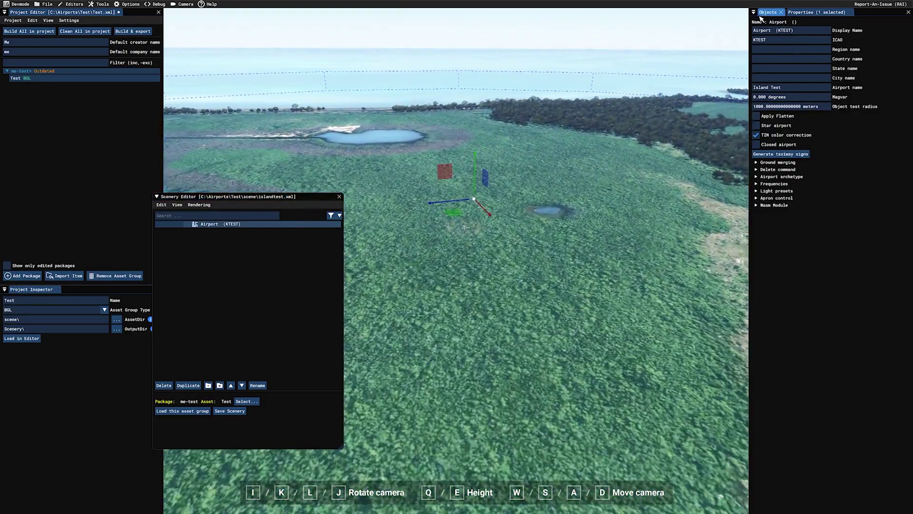
Place a number 18 Runway object on the grass near the small pond with one-click placing, and switch one-click placing off.
{"action": "left_click", "coordinate": [766, 13]}
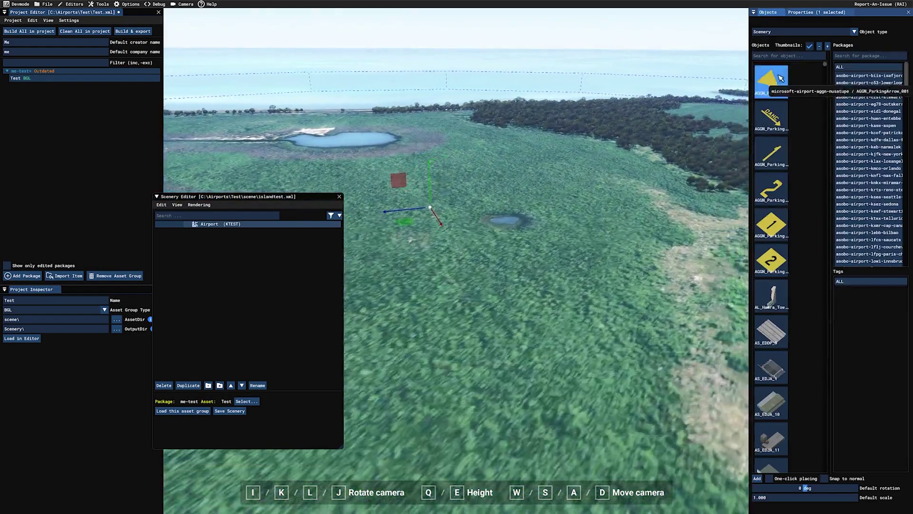
{"action": "left_click", "coordinate": [855, 31]}
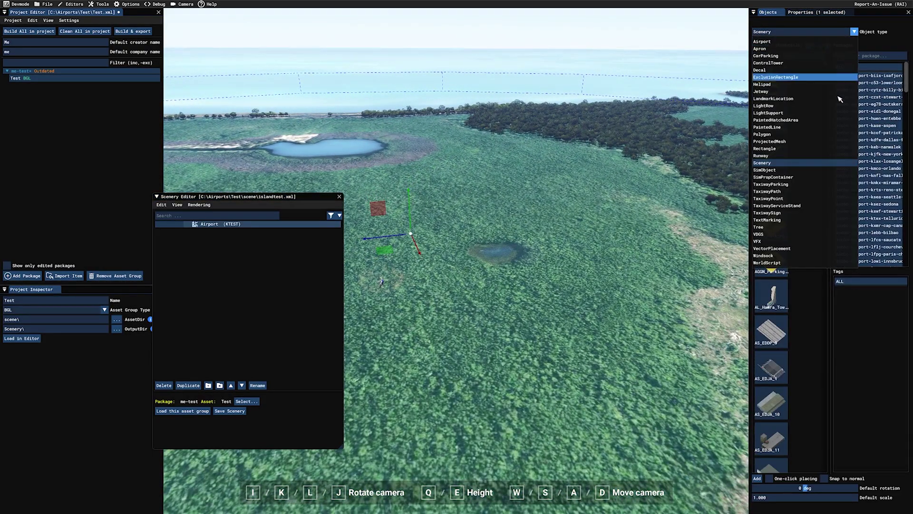
{"action": "left_click", "coordinate": [799, 152]}
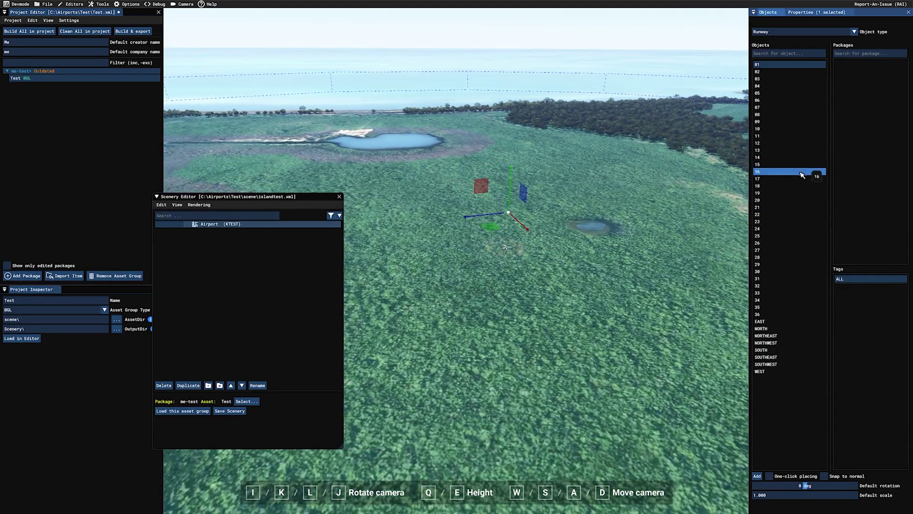
{"action": "left_click", "coordinate": [789, 172]}
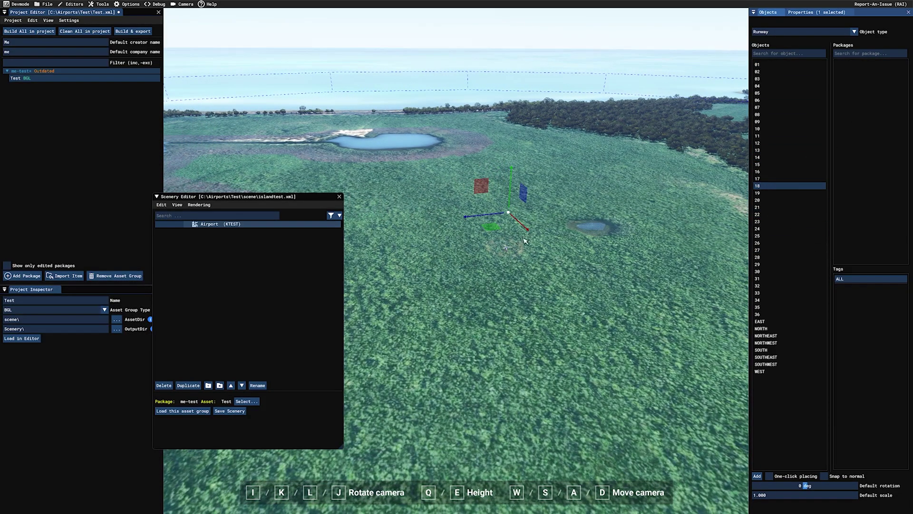
{"action": "left_click", "coordinate": [778, 477]}
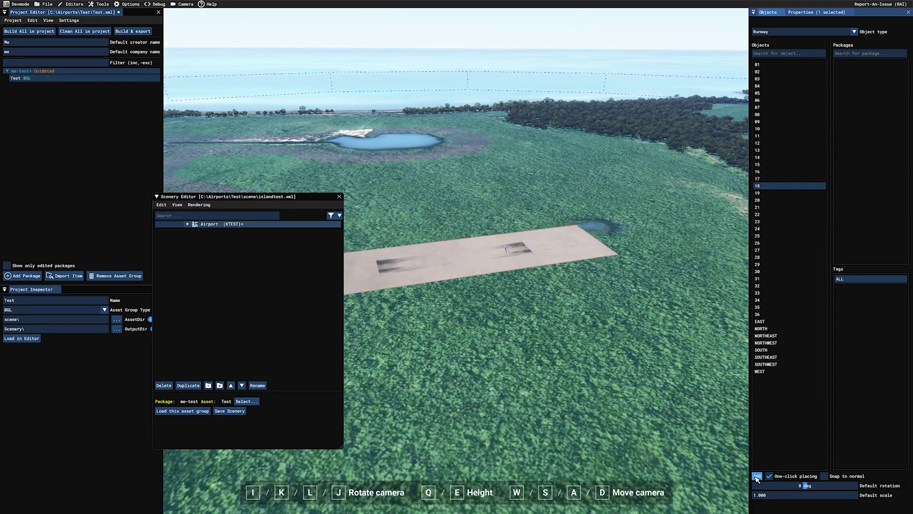
{"action": "left_click", "coordinate": [757, 477]}
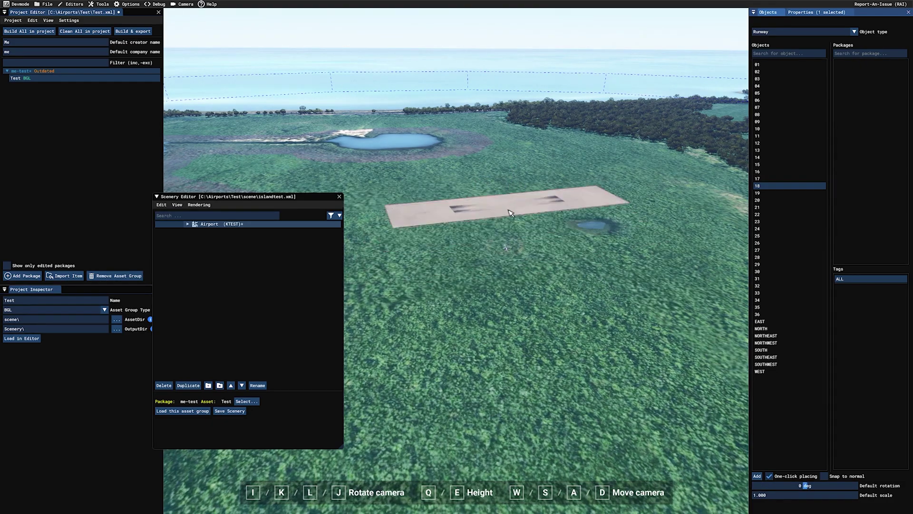
{"action": "left_click", "coordinate": [507, 217]}
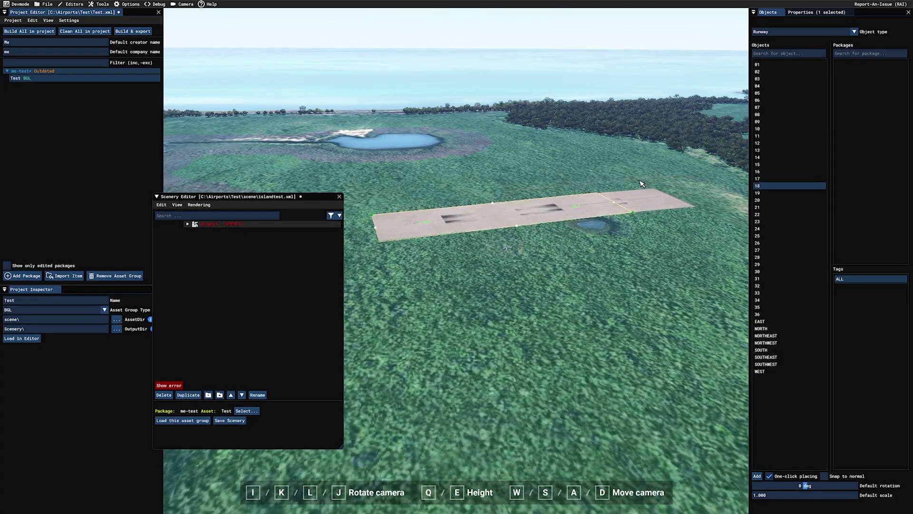
{"action": "left_click", "coordinate": [770, 476]}
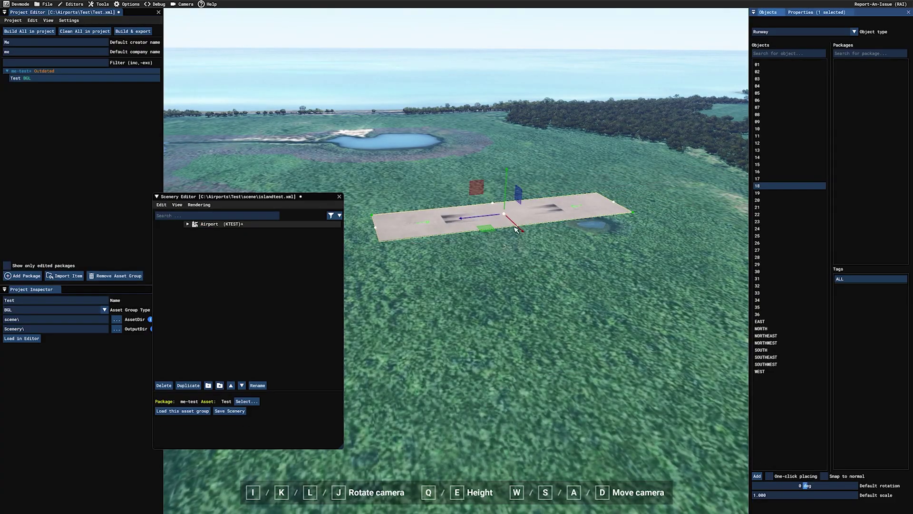
Shift the new runway slightly across the grass with the move gizmo.
{"action": "key", "text": "w"}
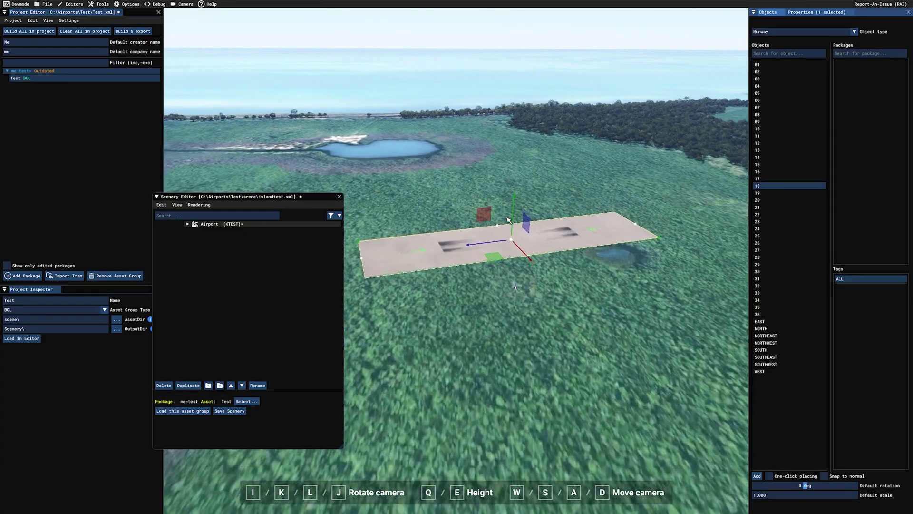
{"action": "key", "text": "a"}
{"action": "key", "text": "s"}
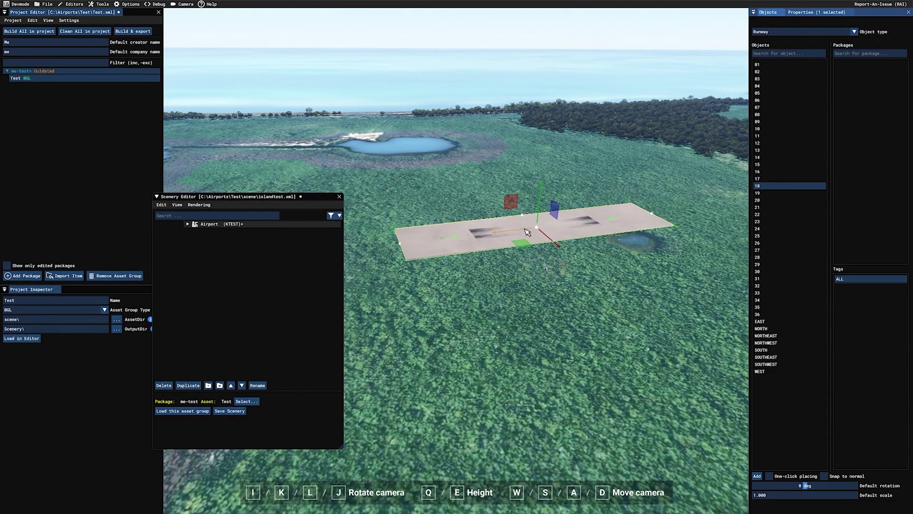
{"action": "mouse_move", "coordinate": [521, 245]}
{"action": "left_mouse_down"}
{"action": "mouse_move", "coordinate": [511, 257]}
{"action": "mouse_move", "coordinate": [497, 247]}
{"action": "mouse_move", "coordinate": [514, 238]}
{"action": "left_mouse_up"}
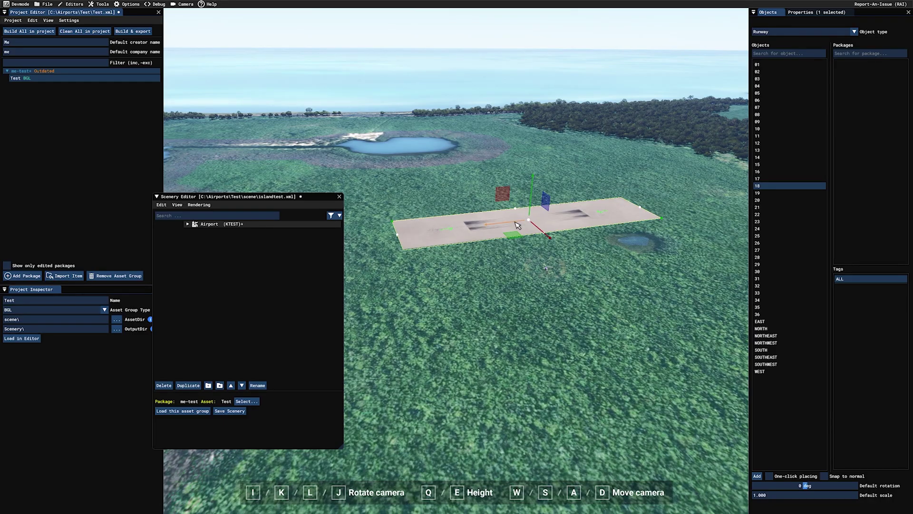
Rotate the runway roughly a quarter turn and move it a little farther from the small pond.
{"action": "key", "text": "space"}
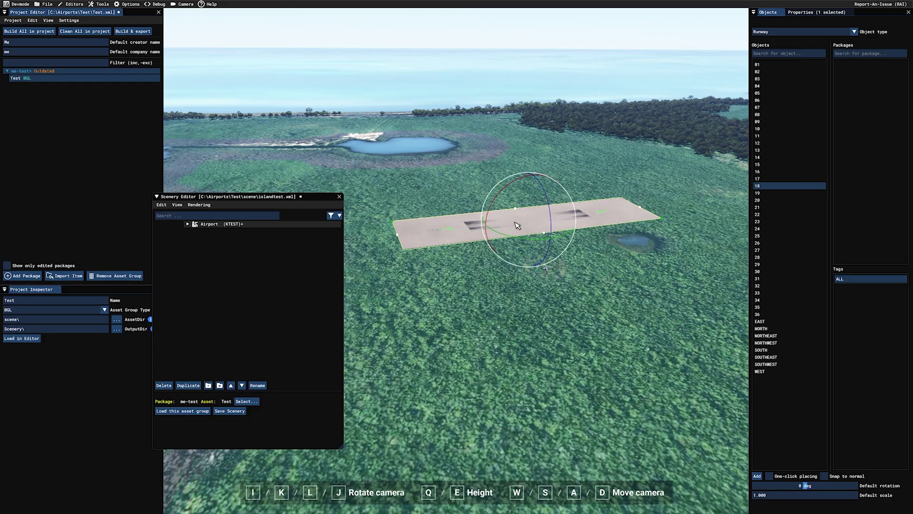
{"action": "left_click_drag", "start_coordinate": [520, 242], "coordinate": [554, 240]}
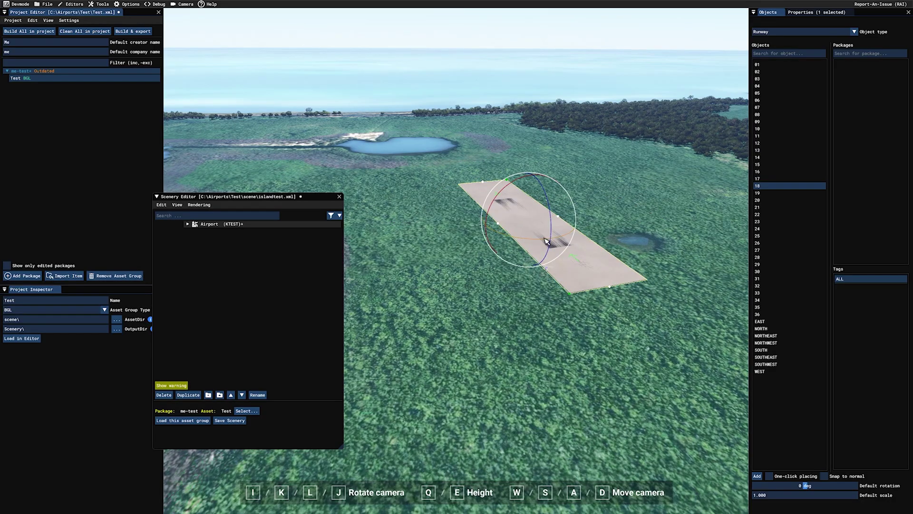
{"action": "key", "text": "space"}
{"action": "key", "text": "space"}
{"action": "left_click_drag", "start_coordinate": [520, 235], "coordinate": [497, 244]}
{"action": "key", "text": "space"}
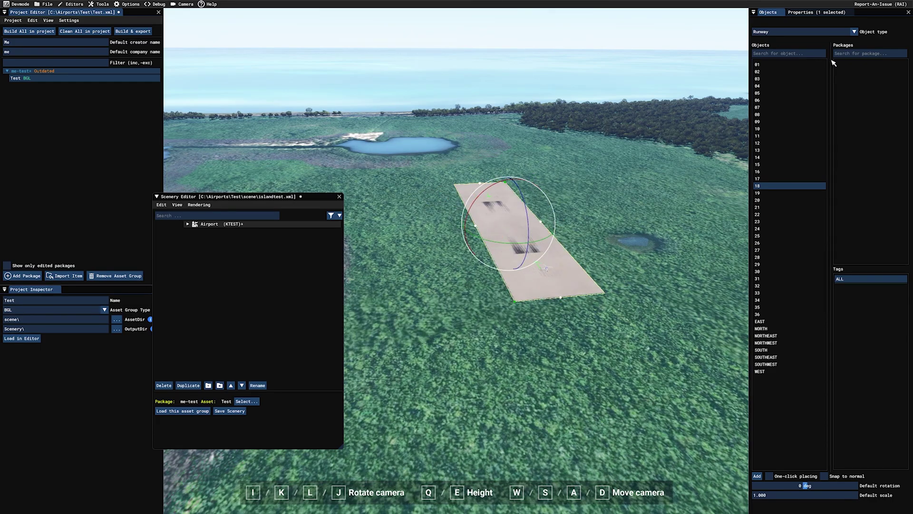
Select Runway 18 - 36 beneath the KTEST airport and show its properties.
{"action": "left_click", "coordinate": [188, 224]}
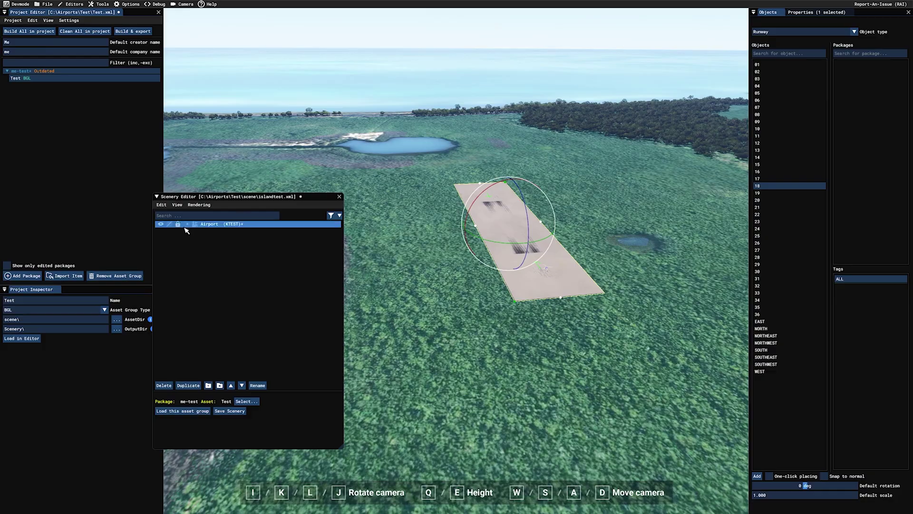
{"action": "left_click", "coordinate": [206, 231]}
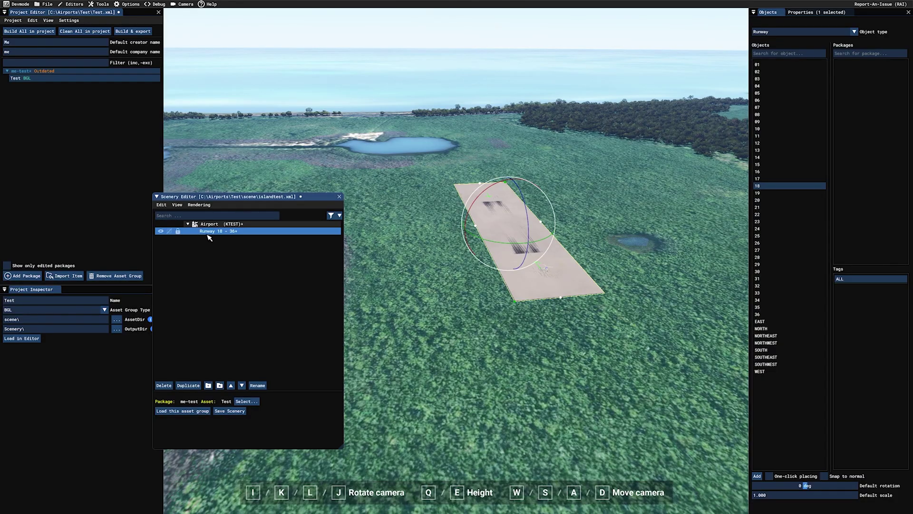
{"action": "left_click", "coordinate": [816, 12]}
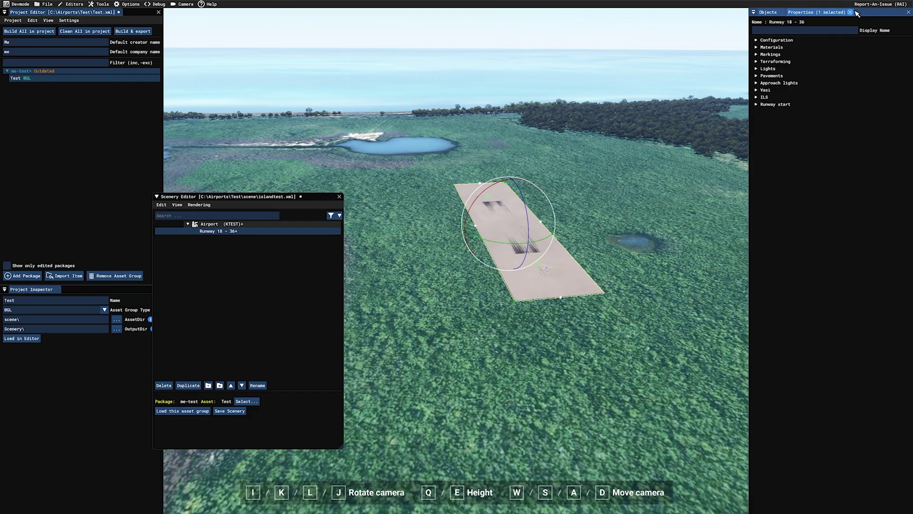
{"action": "left_click", "coordinate": [852, 12]}
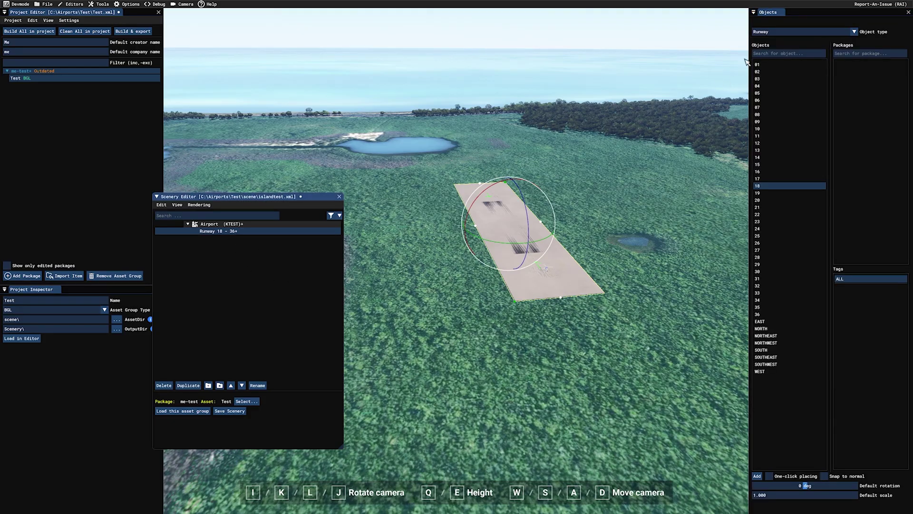
{"action": "right_click", "coordinate": [229, 233]}
{"action": "left_click", "coordinate": [239, 239]}
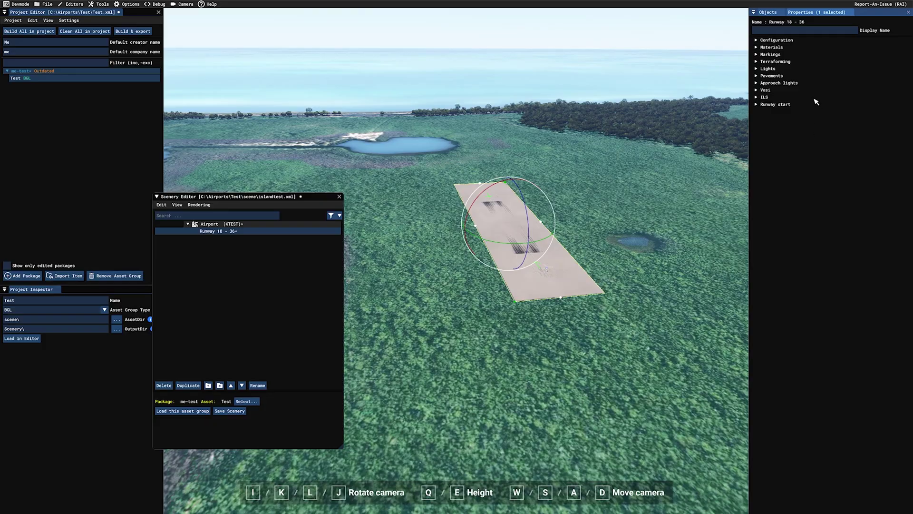
Set the runway's heading to 120 degrees and its length to 450 meters in its configuration.
{"action": "left_click", "coordinate": [756, 41]}
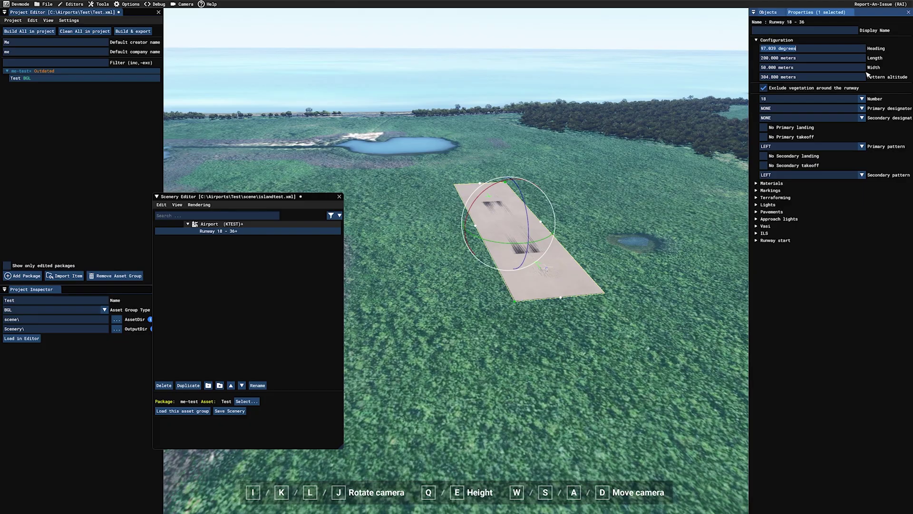
{"action": "type", "text": "120"}
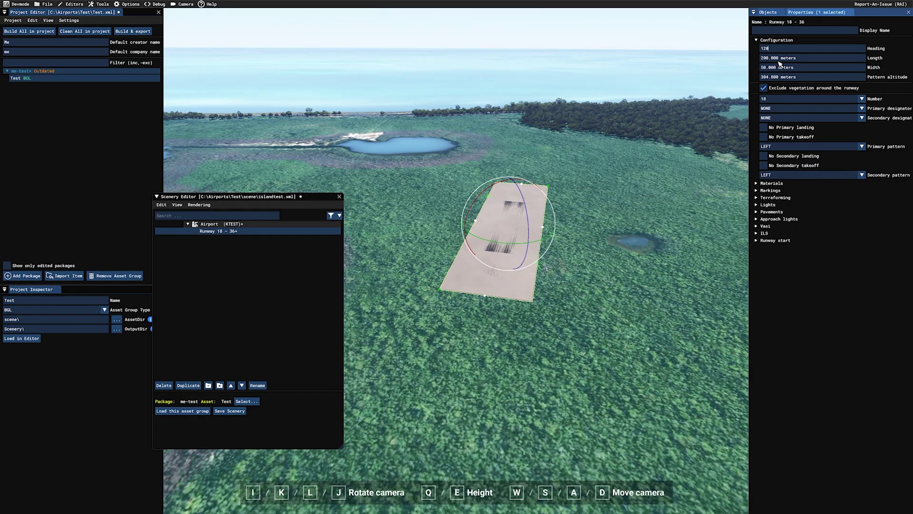
{"action": "type", "text": "6004"}
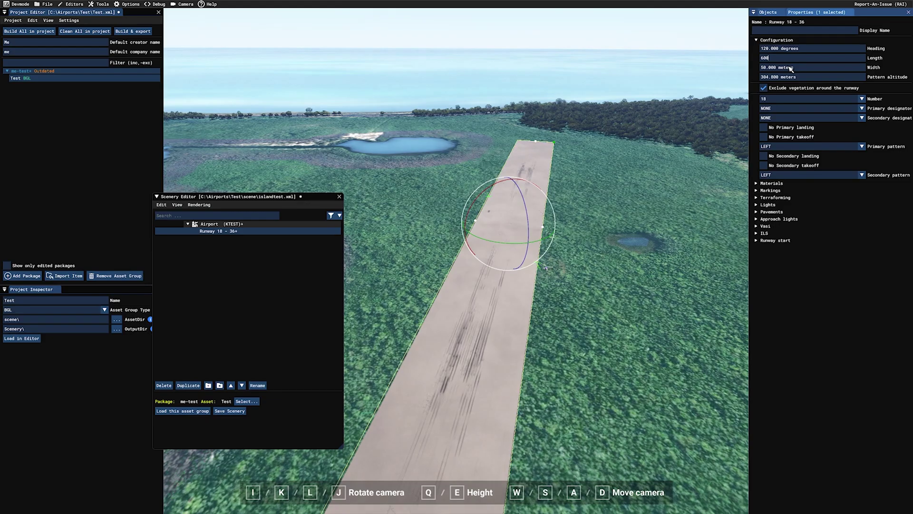
{"action": "key", "text": "BackSpace"}
{"action": "key", "text": "BackSpace"}
{"action": "key", "text": "BackSpace"}
{"action": "key", "text": "BackSpace"}
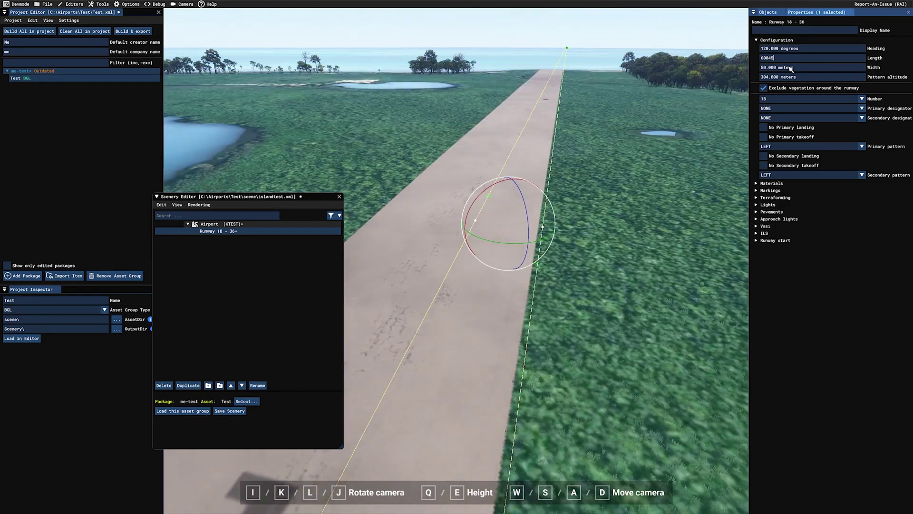
{"action": "type", "text": "450"}
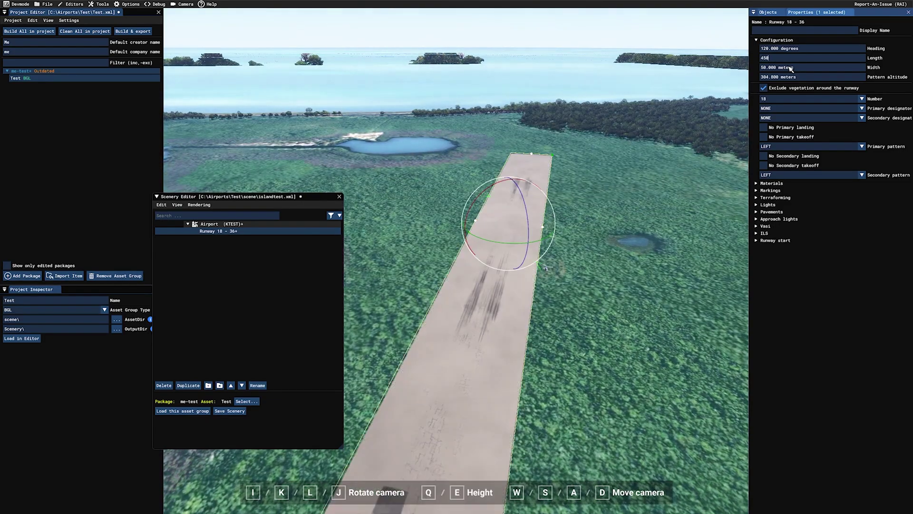
{"action": "key", "text": "Return"}
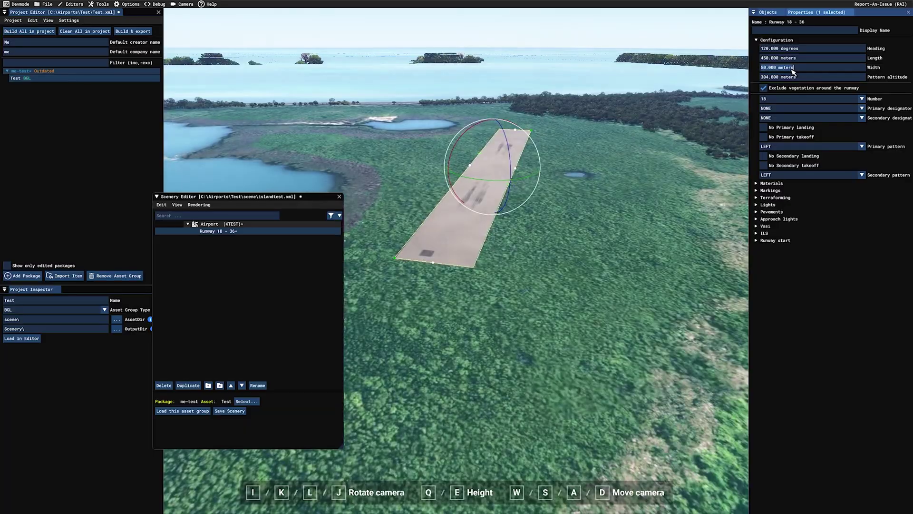
Set the runway's width to 65 meters.
{"action": "double_click", "coordinate": [793, 69]}
{"action": "type", "text": "65"}
{"action": "key", "text": "Return"}
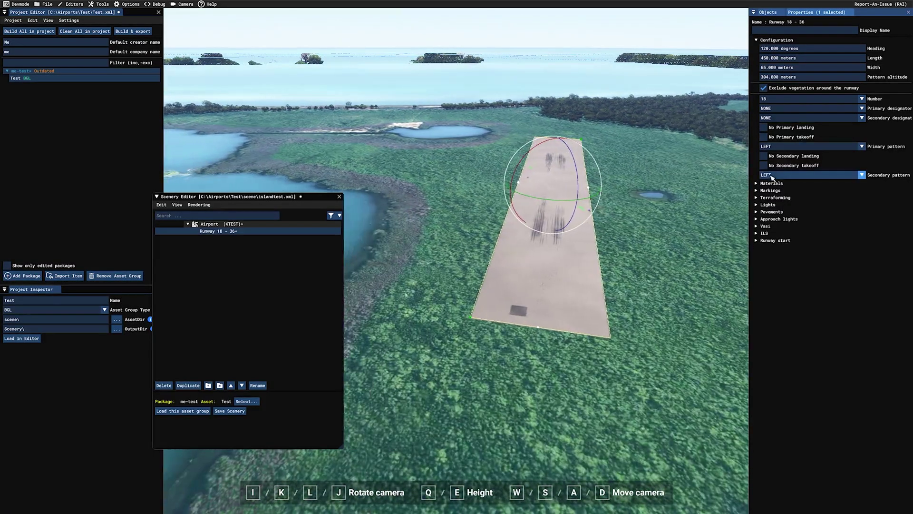
Open the Material Editor for the runway's surface material and move its window clear of the runway.
{"action": "left_click", "coordinate": [770, 183]}
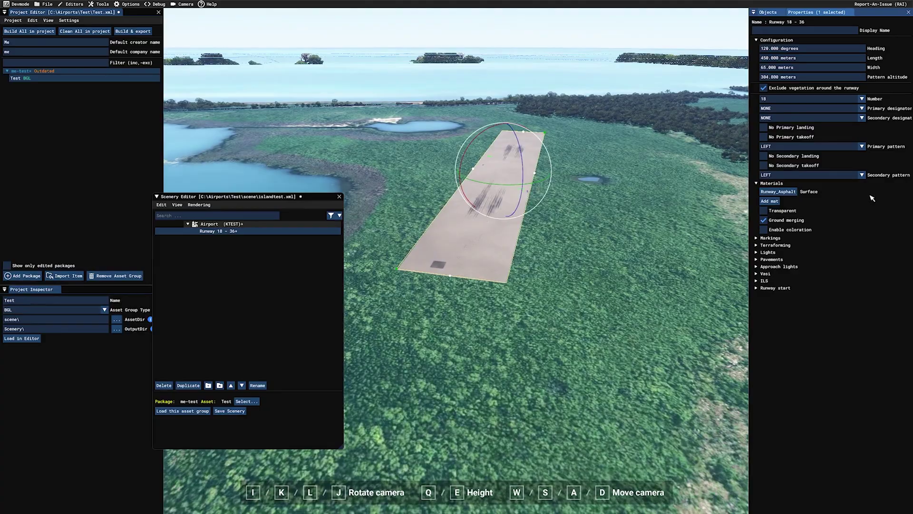
{"action": "left_click", "coordinate": [793, 193]}
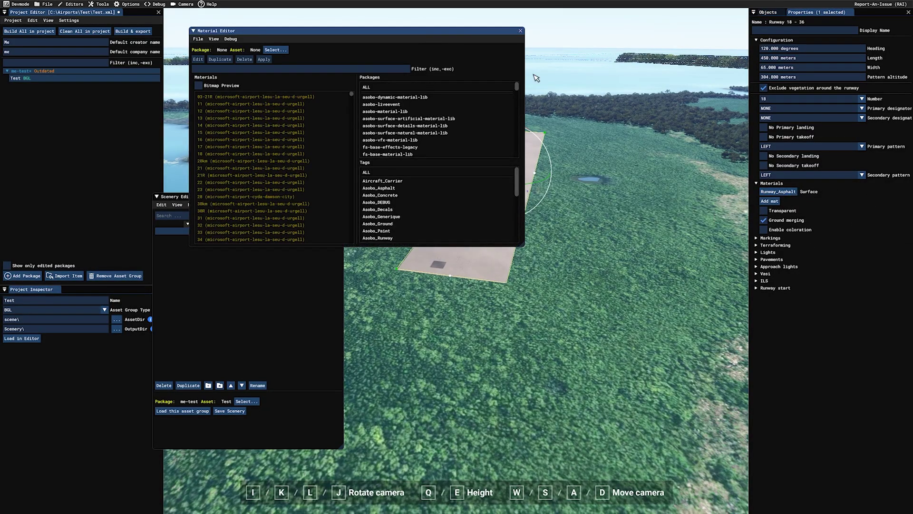
{"action": "left_click", "coordinate": [520, 31]}
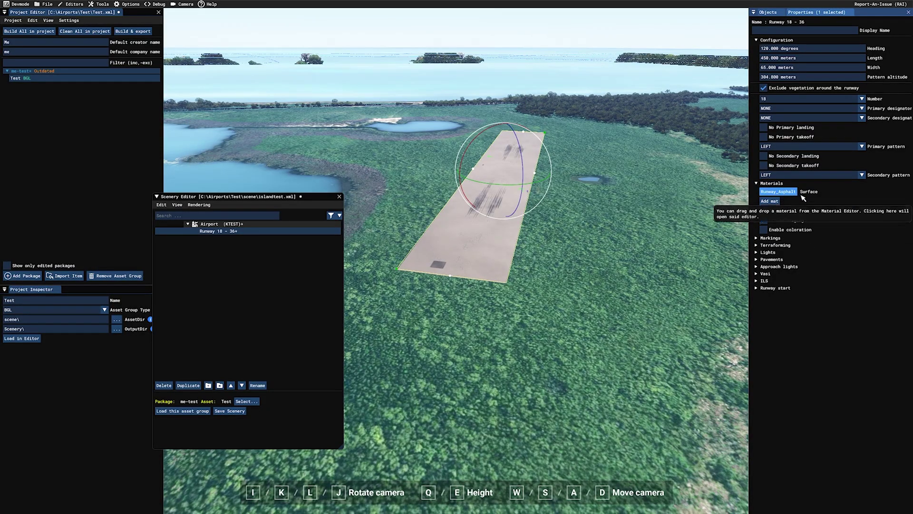
{"action": "left_click", "coordinate": [777, 192]}
{"action": "left_click_drag", "start_coordinate": [401, 32], "coordinate": [275, 45]}
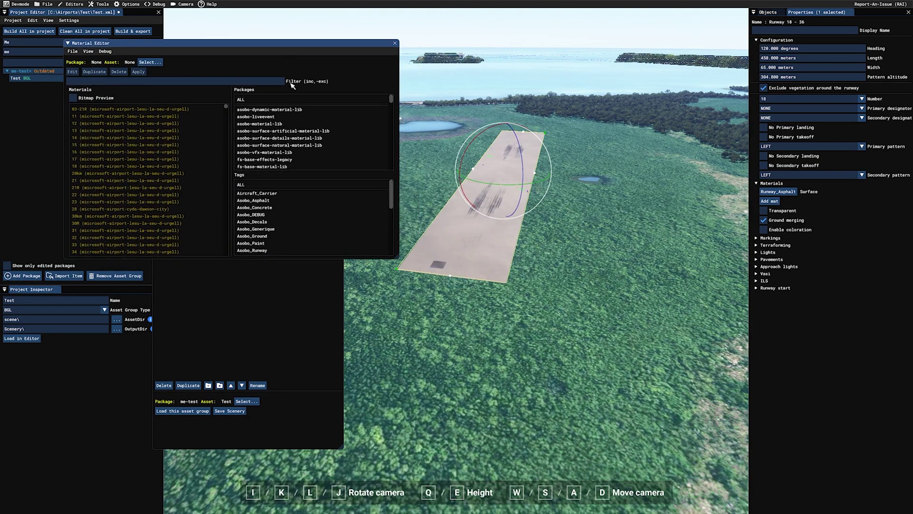
Compare the materials tagged Asobo_Asphalt and Asobo_Ground, and leave the list filtered by Asobo_Ground.
{"action": "left_click", "coordinate": [300, 208]}
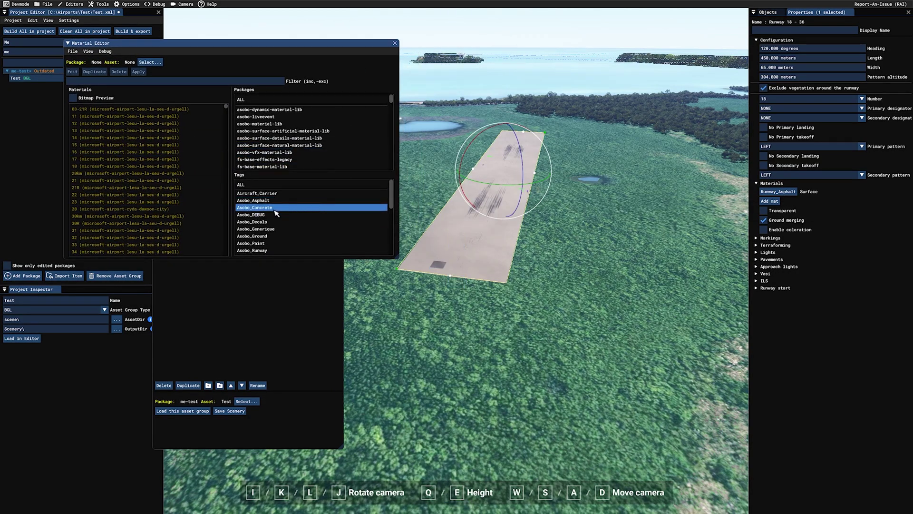
{"action": "left_click", "coordinate": [265, 200], "text": "ctrl"}
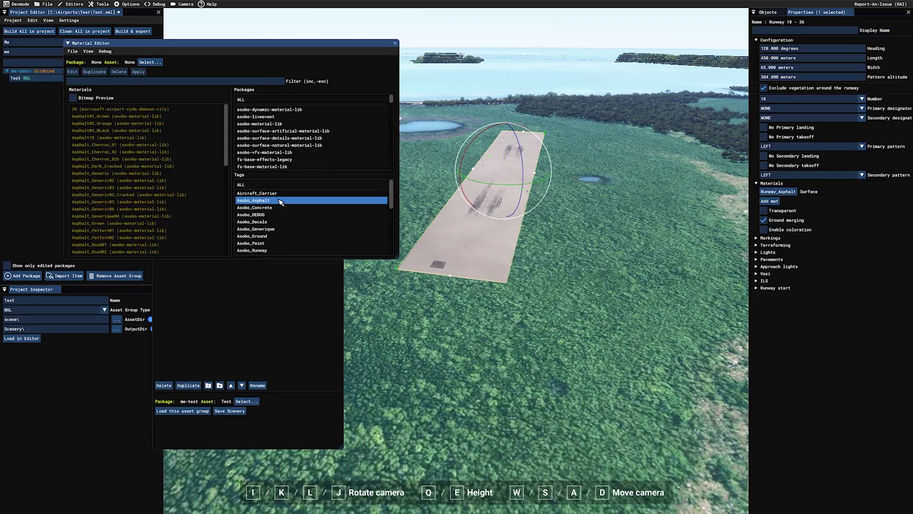
{"action": "left_click", "coordinate": [258, 236]}
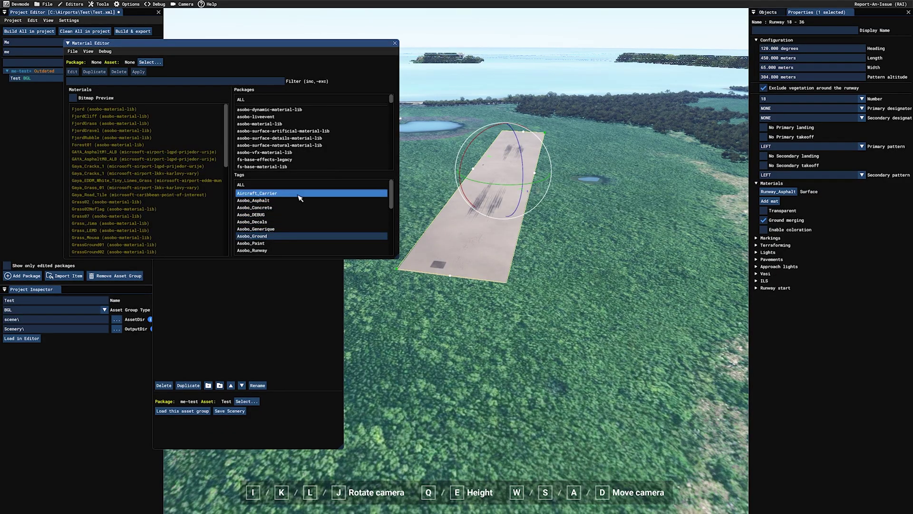
{"action": "left_click", "coordinate": [266, 203]}
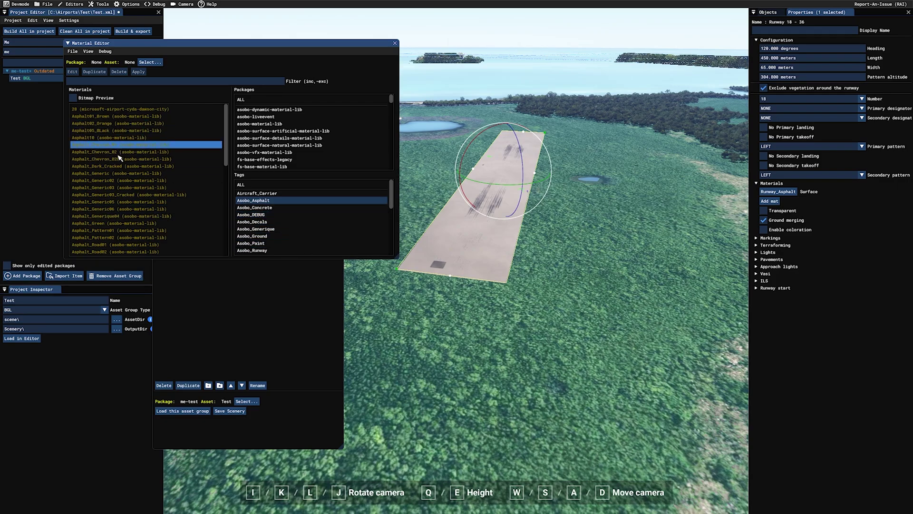
{"action": "left_click", "coordinate": [268, 237]}
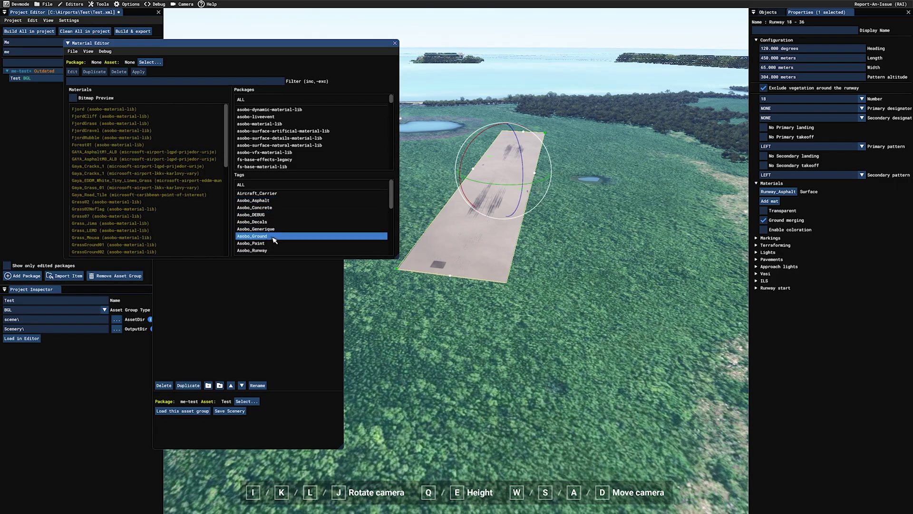
Try the Grass07 and Ground_Soil materials one after the other on the runway surface.
{"action": "left_click", "coordinate": [127, 216]}
{"action": "scroll", "coordinate": [127, 218], "scroll_direction": "down", "scroll_amount": 1}
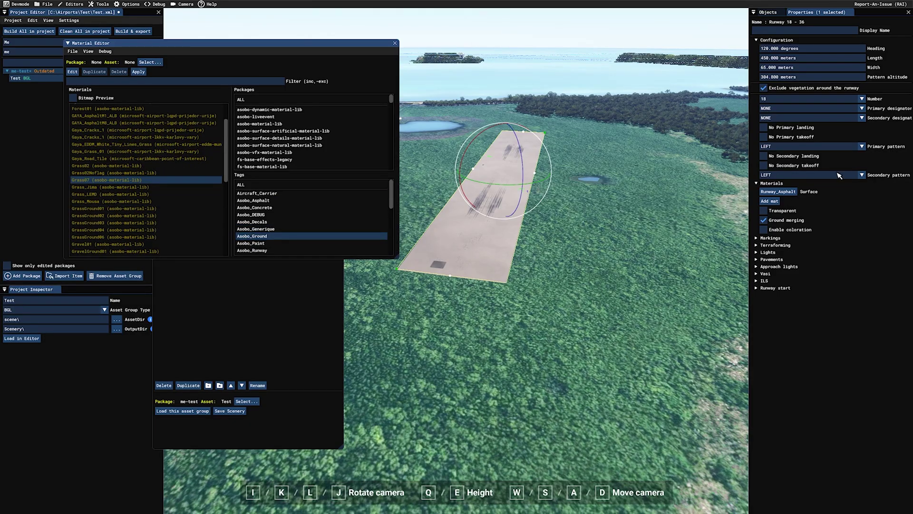
{"action": "left_click", "coordinate": [782, 193]}
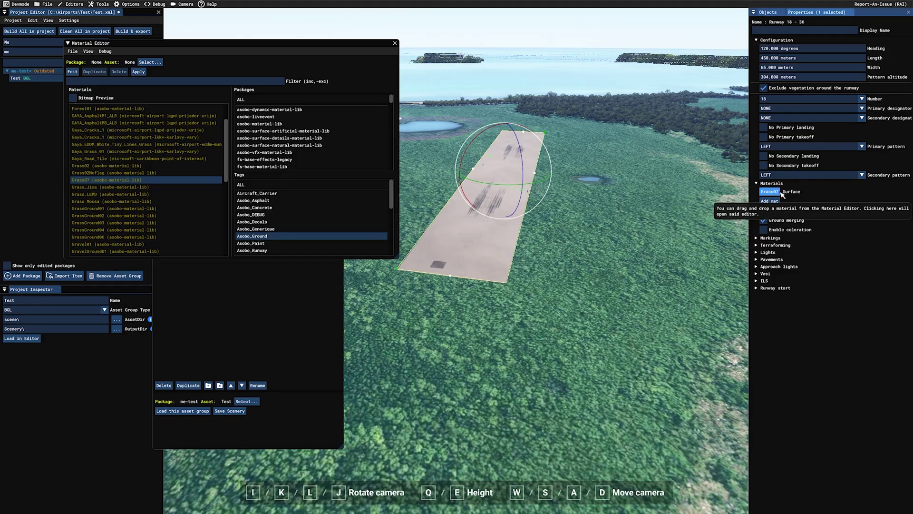
{"action": "scroll", "coordinate": [133, 243], "scroll_direction": "down", "scroll_amount": 1}
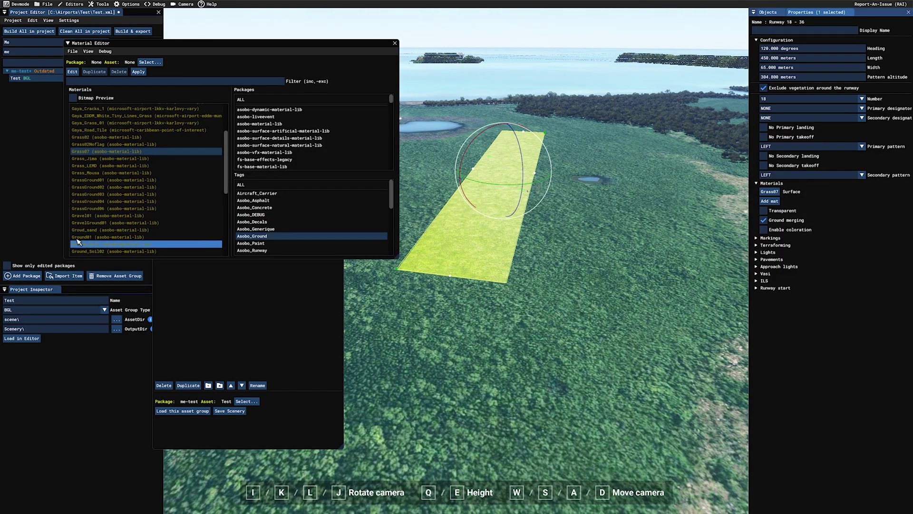
{"action": "left_click", "coordinate": [133, 251]}
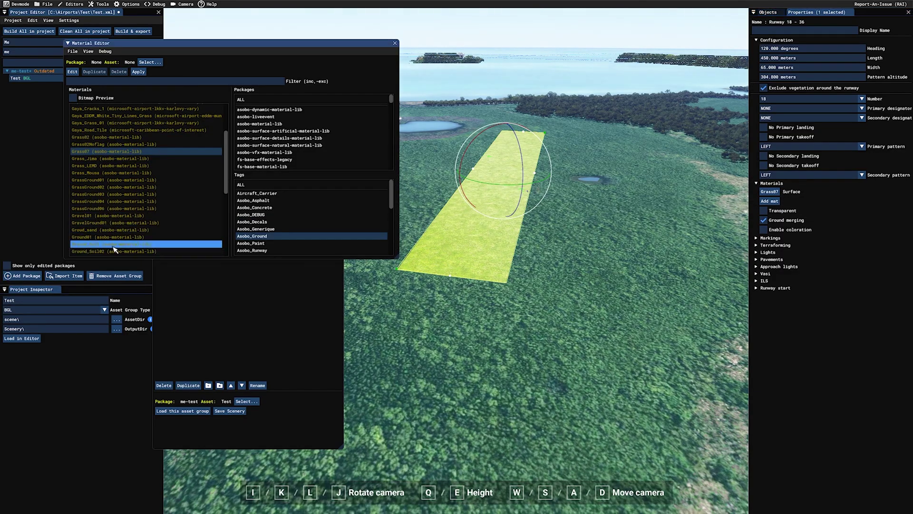
{"action": "left_click", "coordinate": [768, 192]}
Try the LKKV_Signs_03 and Rock01 materials one after the other on the runway surface.
{"action": "scroll", "coordinate": [135, 221], "scroll_direction": "down", "scroll_amount": 2}
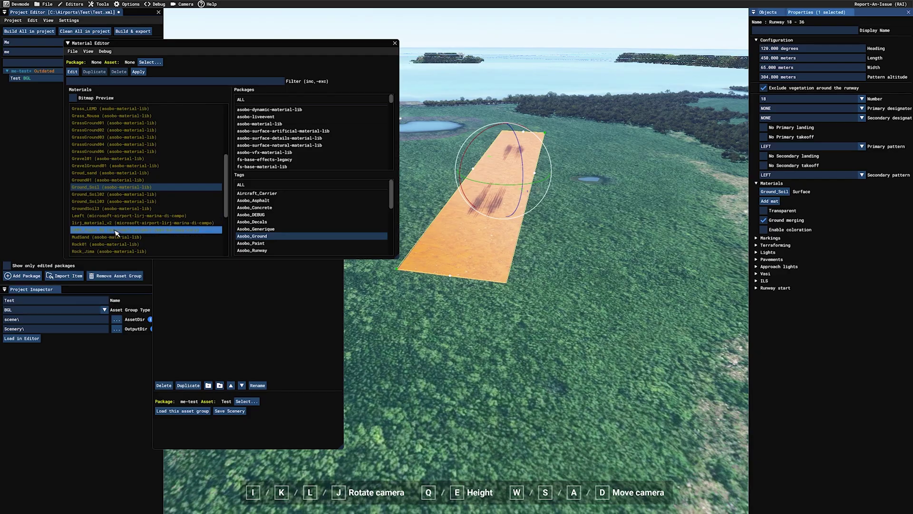
{"action": "left_click", "coordinate": [118, 229]}
{"action": "left_click", "coordinate": [774, 191]}
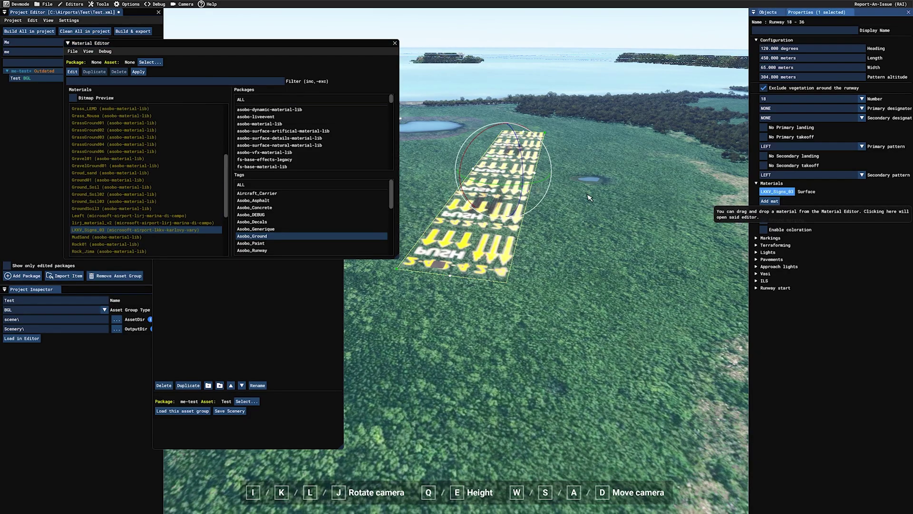
{"action": "left_click", "coordinate": [128, 246]}
{"action": "left_click", "coordinate": [777, 192]}
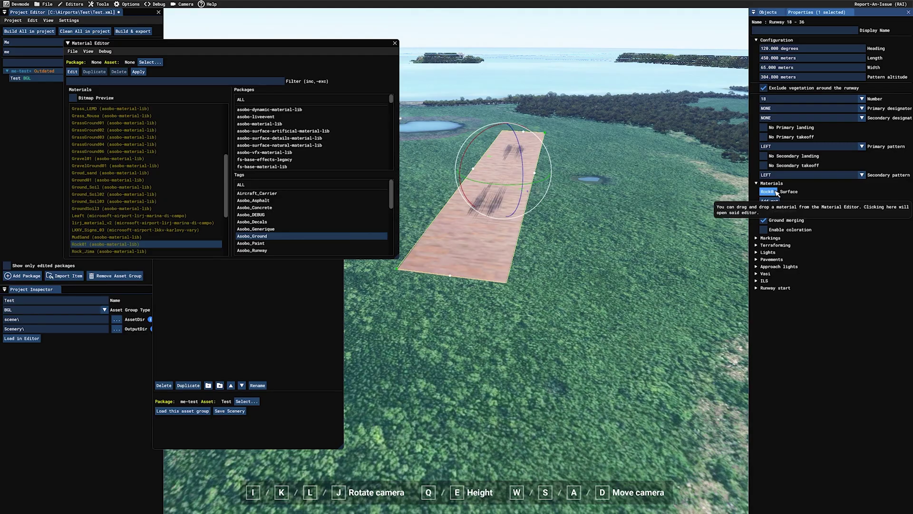
Try the SandBeach material on the runway surface.
{"action": "scroll", "coordinate": [138, 232], "scroll_direction": "down", "scroll_amount": 3}
{"action": "left_click", "coordinate": [139, 237]}
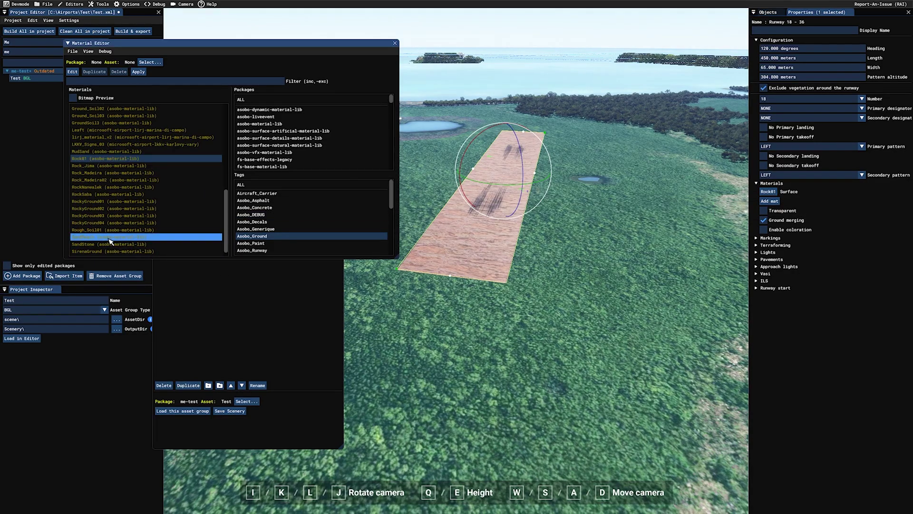
{"action": "left_click", "coordinate": [768, 191]}
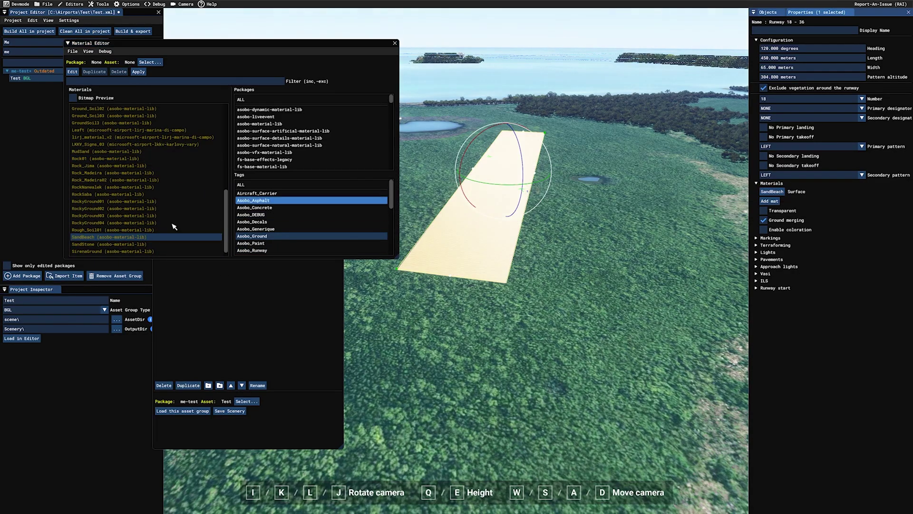
Apply the SirenaGround material to the runway surface and close the Material Editor.
{"action": "left_click", "coordinate": [113, 251]}
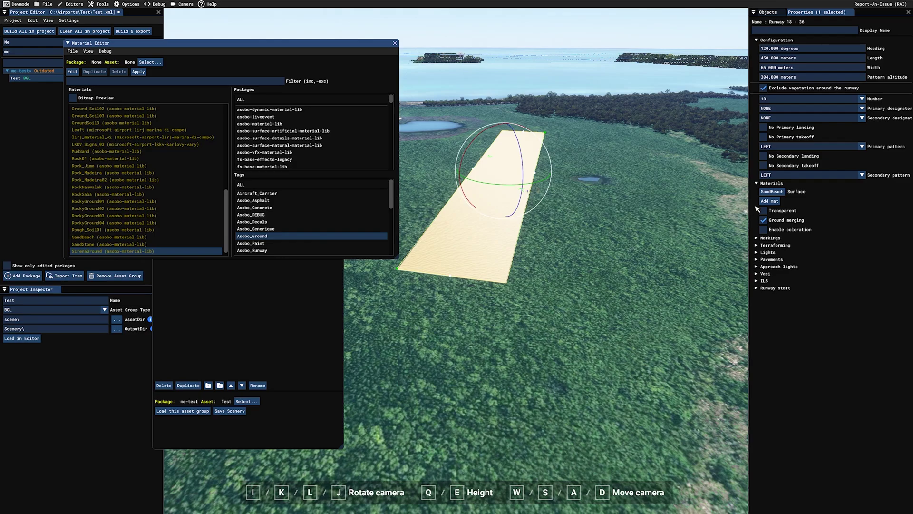
{"action": "left_click", "coordinate": [772, 192]}
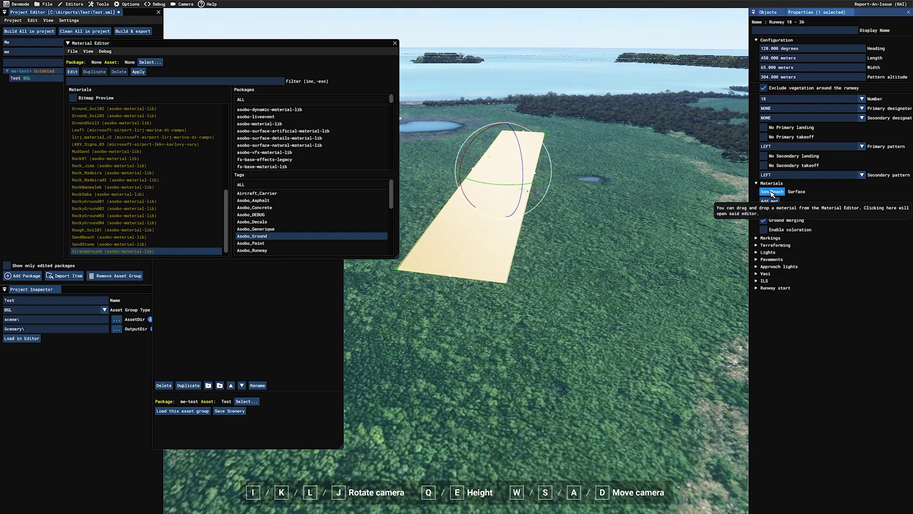
{"action": "left_click", "coordinate": [395, 44]}
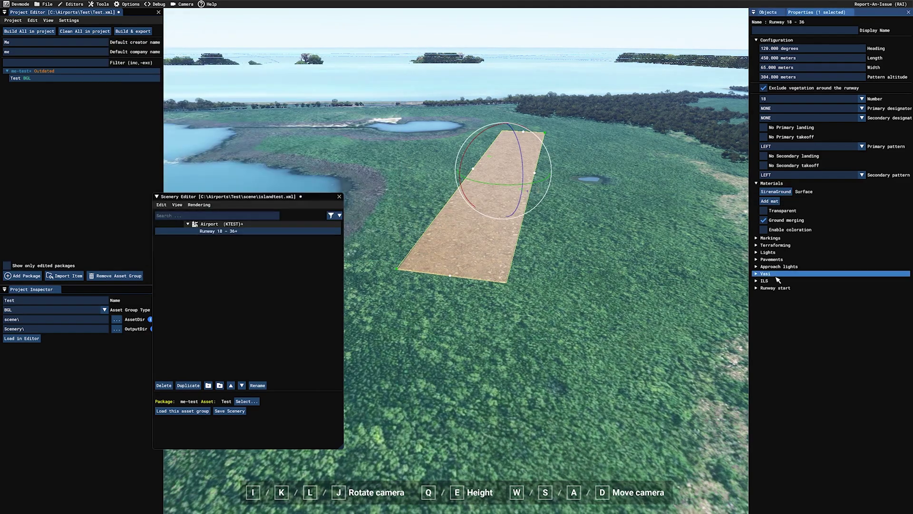
Set the runway's edge lights to MEDIUM and collapse the light settings.
{"action": "left_click", "coordinate": [760, 254]}
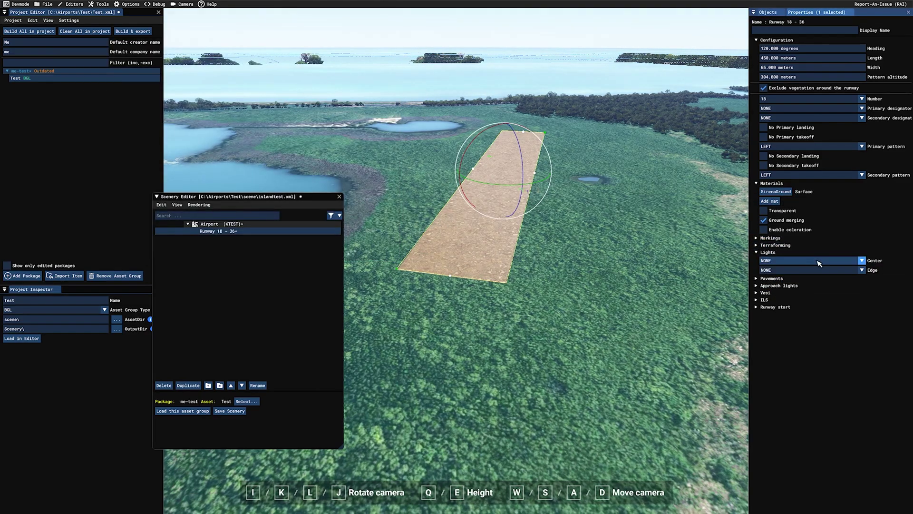
{"action": "left_click", "coordinate": [861, 272]}
{"action": "left_click", "coordinate": [781, 293]}
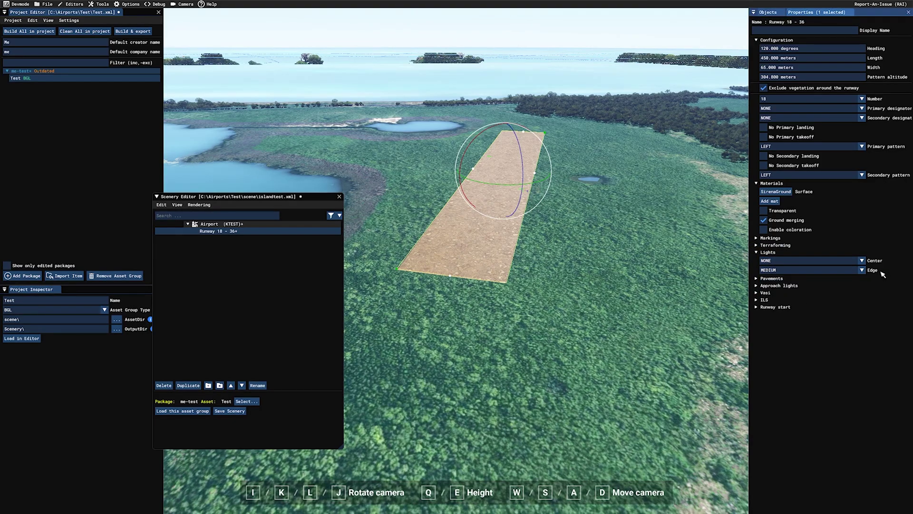
{"action": "left_click", "coordinate": [757, 252]}
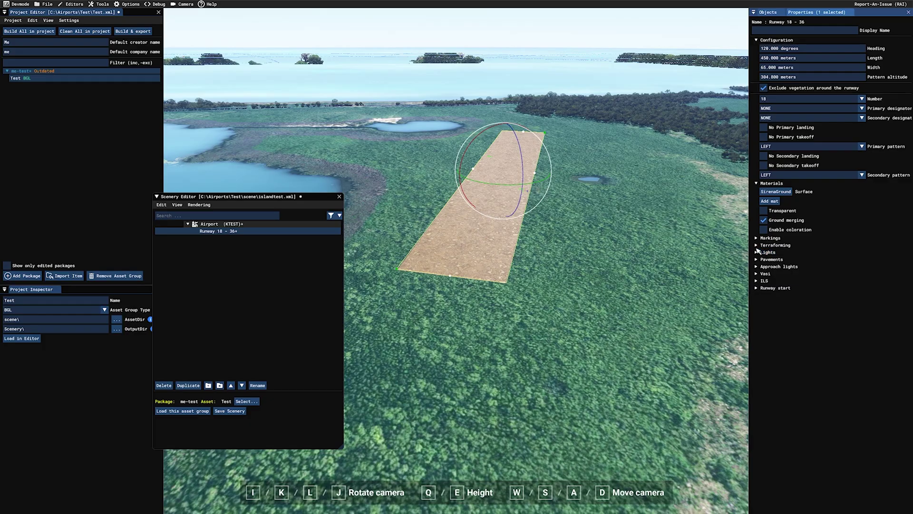
Check the runway's marking options and return to the object list with the runway deselected.
{"action": "left_click", "coordinate": [757, 238]}
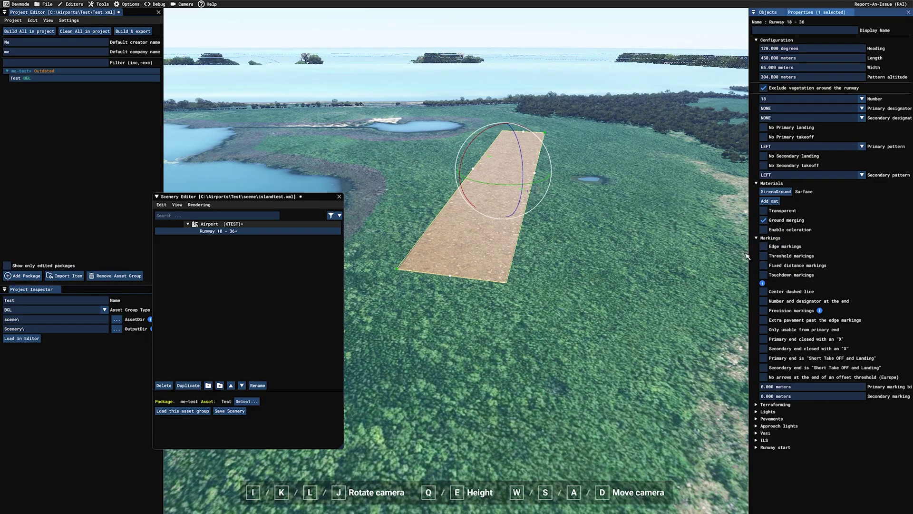
{"action": "left_click", "coordinate": [757, 238]}
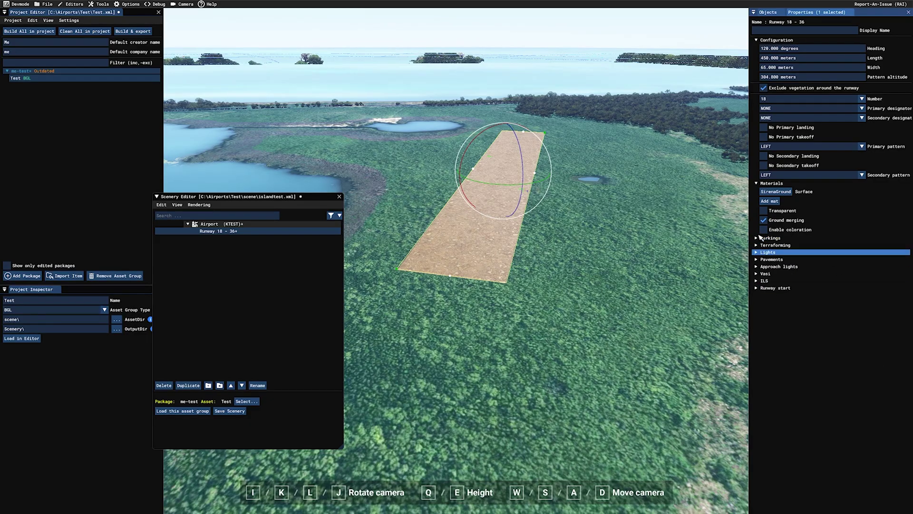
{"action": "left_click", "coordinate": [769, 13]}
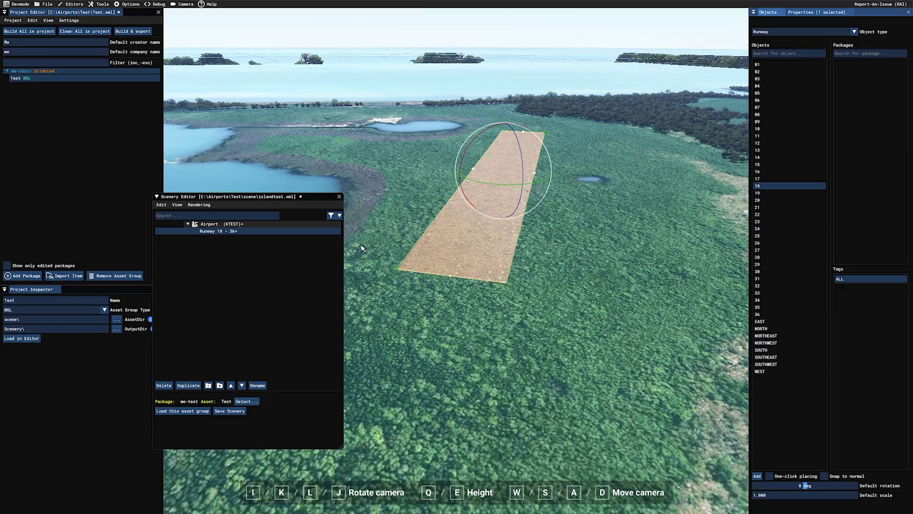
{"action": "left_click", "coordinate": [604, 200]}
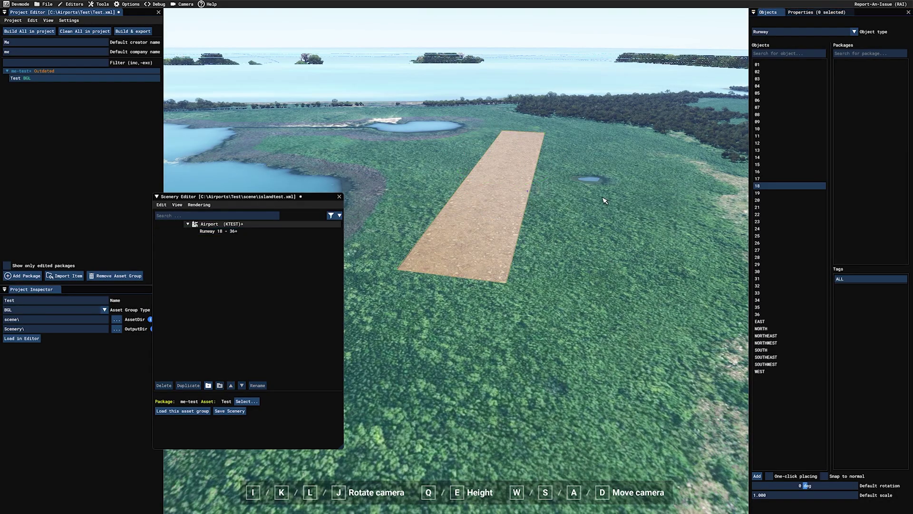
Save the scenery with the finished runway and return to the list of placeable objects.
{"action": "left_click", "coordinate": [231, 410]}
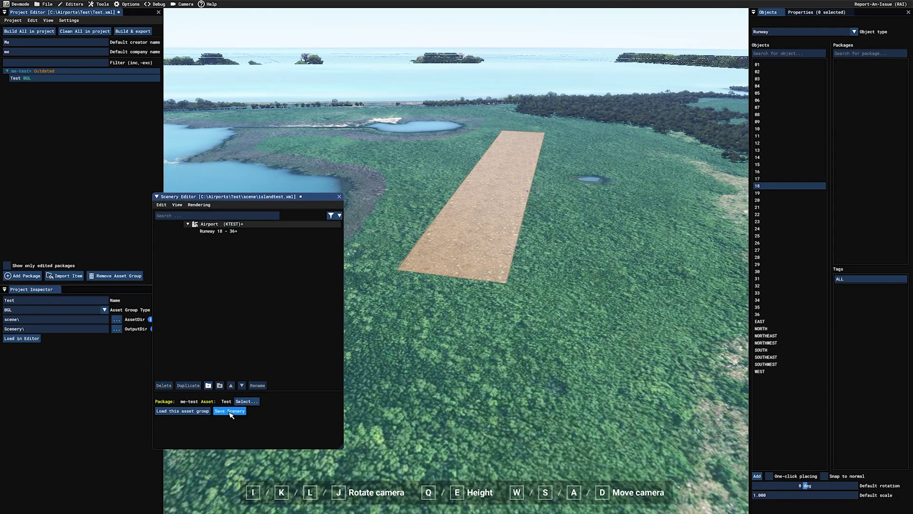
{"action": "left_click", "coordinate": [809, 12]}
{"action": "left_click", "coordinate": [769, 12]}
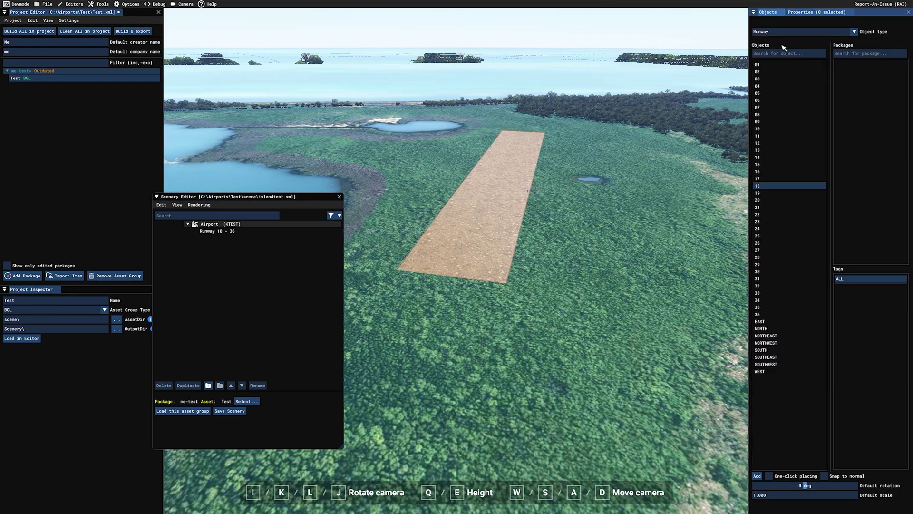
Place one MEDICAL helipad on the grass beside the runway's near end, using one-click placing, and end placement.
{"action": "left_click", "coordinate": [855, 32]}
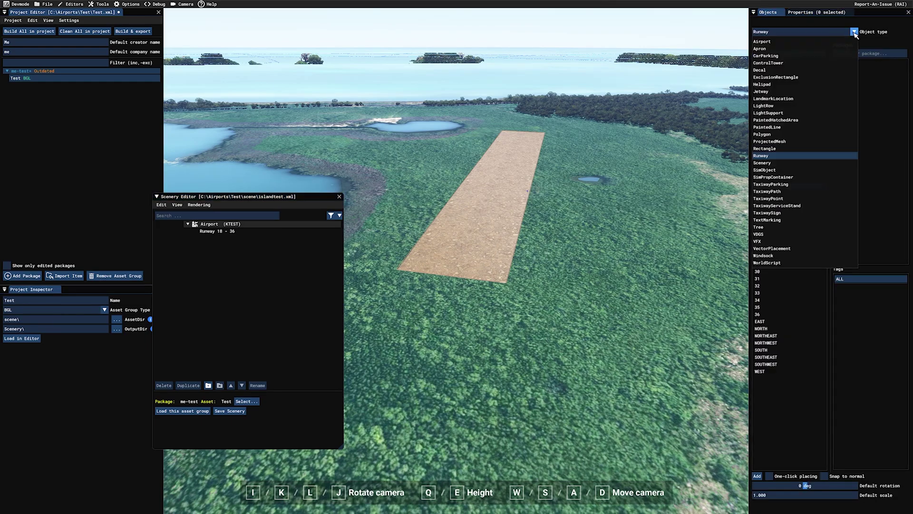
{"action": "left_click", "coordinate": [771, 87]}
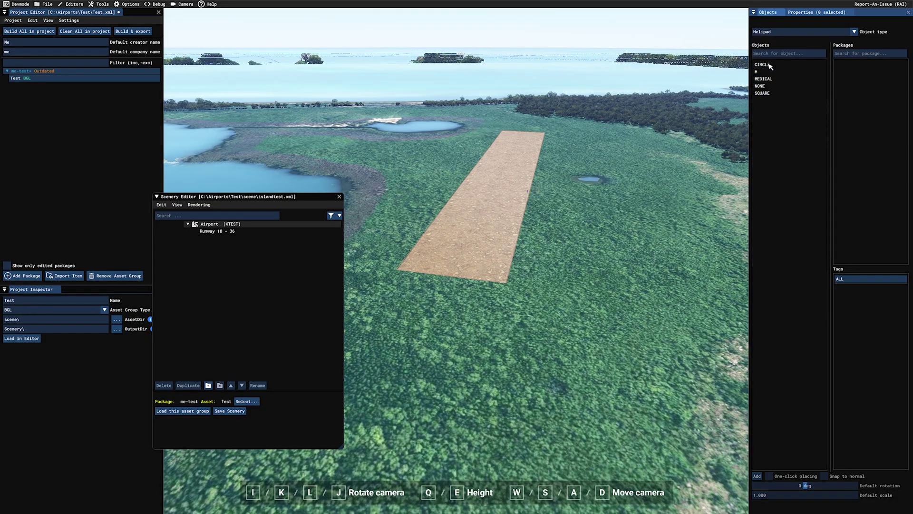
{"action": "left_click", "coordinate": [771, 79]}
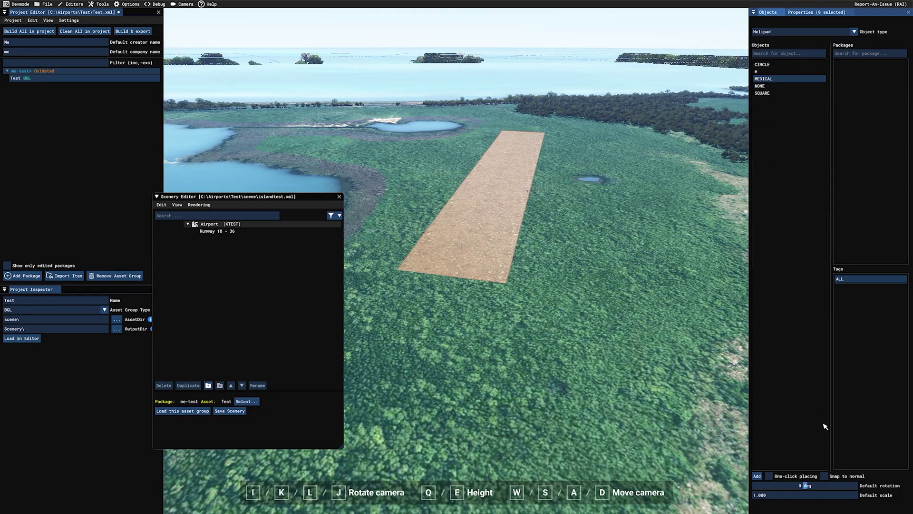
{"action": "left_click", "coordinate": [773, 477]}
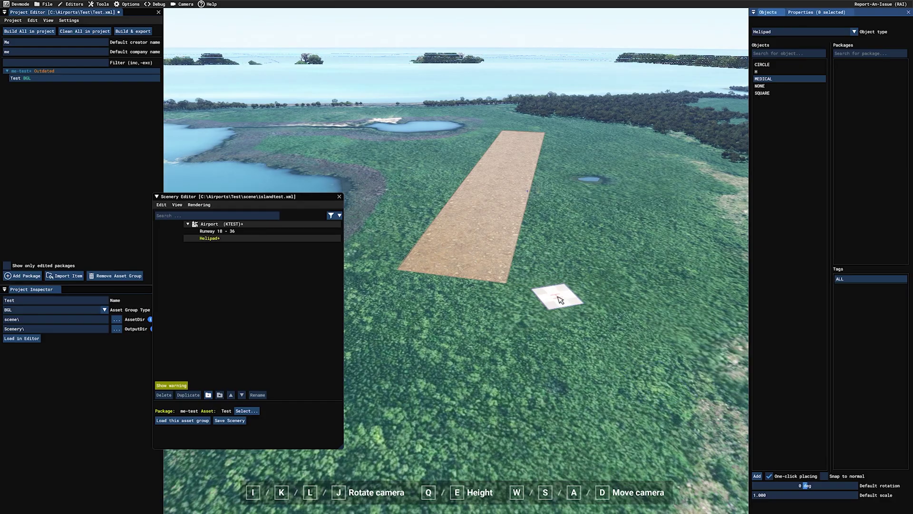
{"action": "left_click", "coordinate": [560, 299]}
{"action": "left_click", "coordinate": [771, 476]}
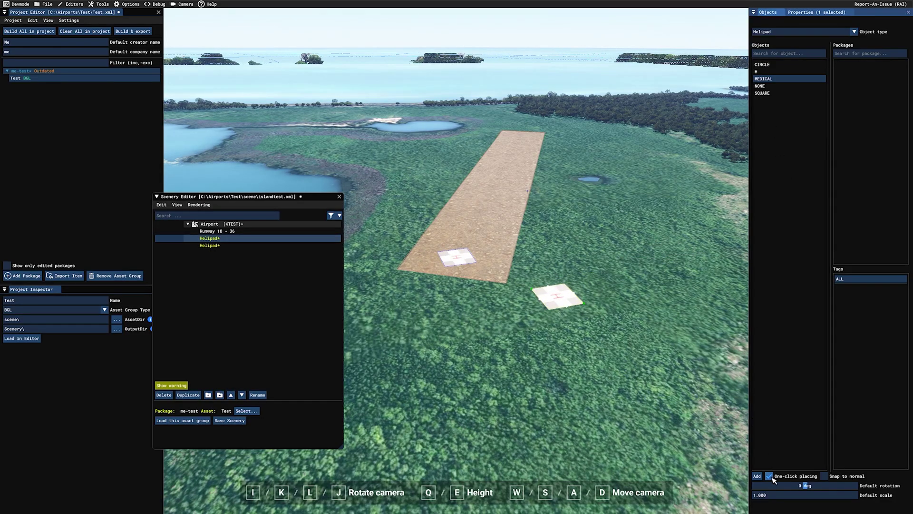
Place a RAMP_MIL_COMBAT taxiway parking spot next to the helipad and remove the extra copy.
{"action": "left_click", "coordinate": [852, 33]}
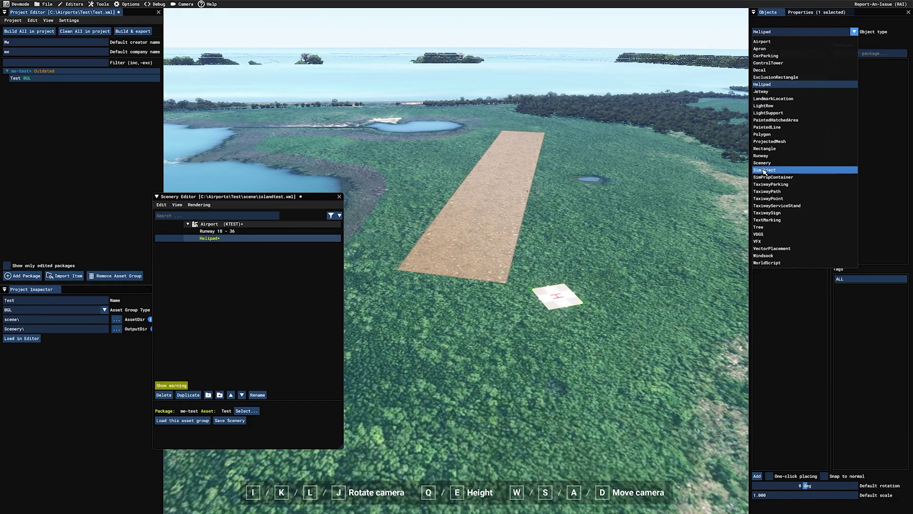
{"action": "left_click", "coordinate": [775, 184]}
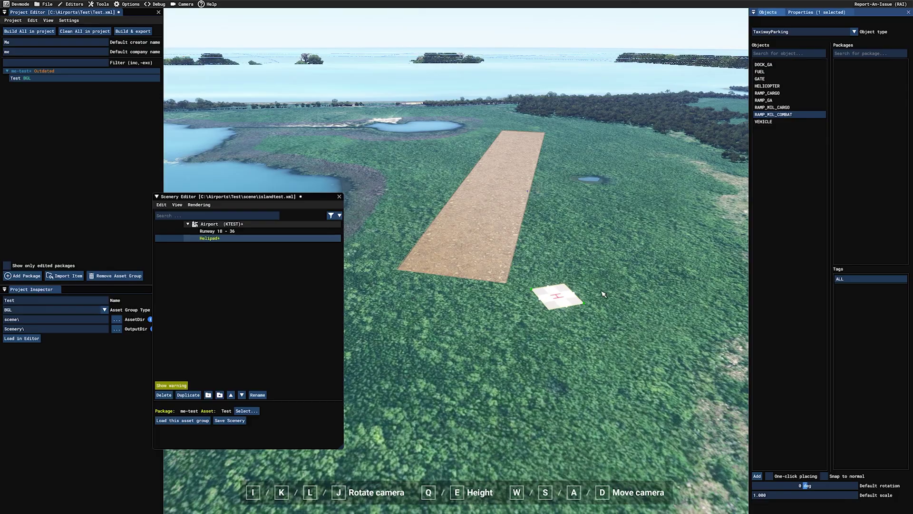
{"action": "left_click", "coordinate": [769, 475]}
{"action": "left_click", "coordinate": [757, 476]}
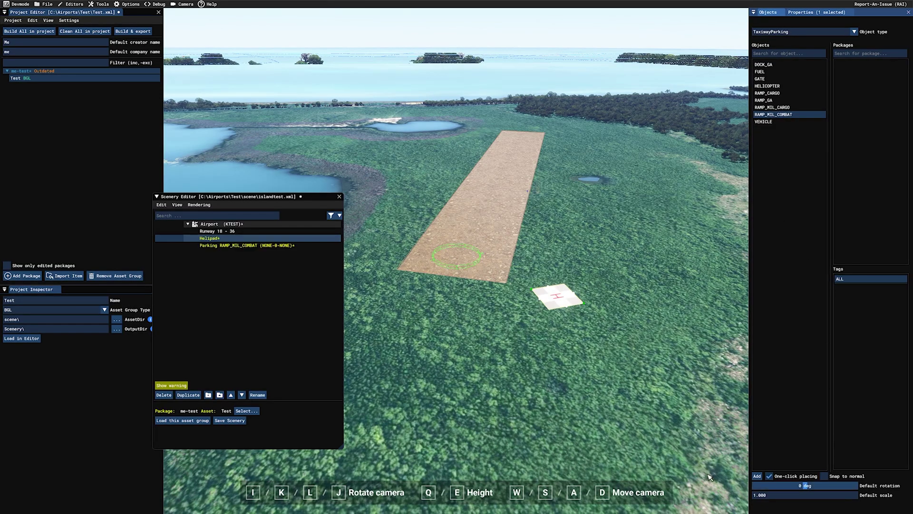
{"action": "key", "text": "e"}
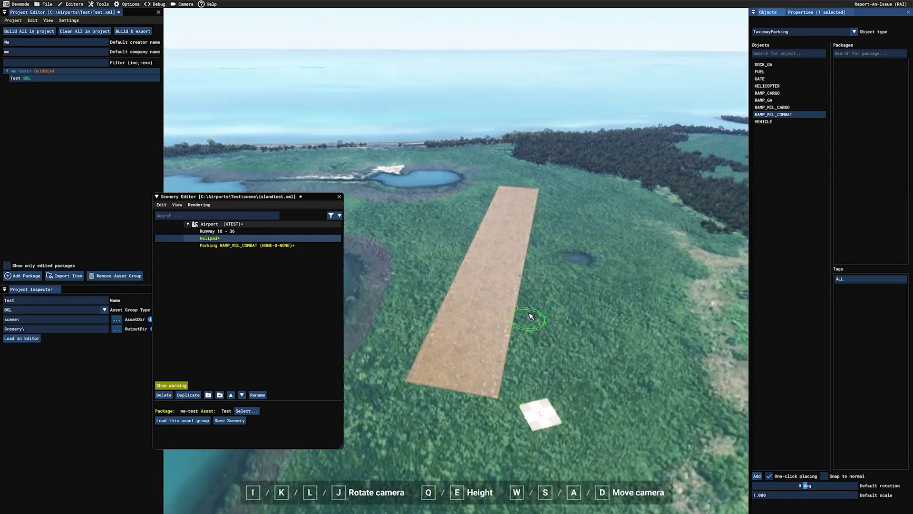
{"action": "key", "text": "q"}
{"action": "key", "text": "w"}
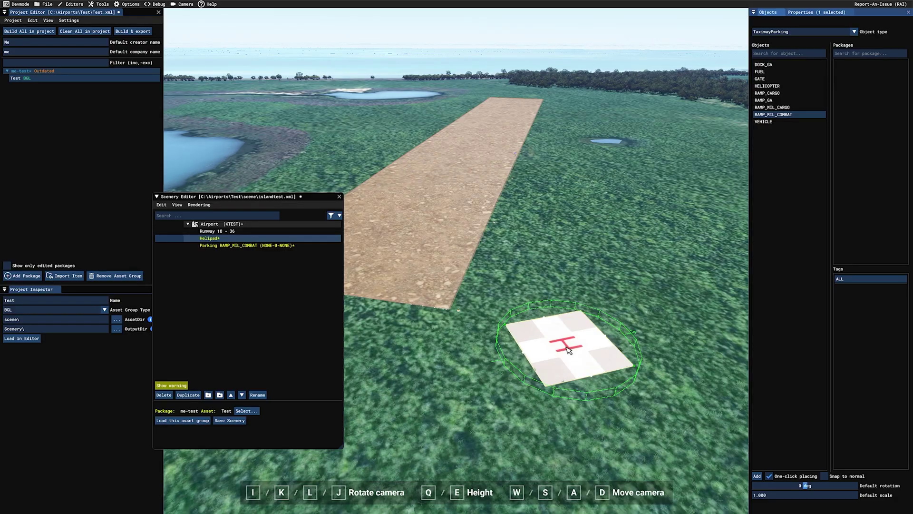
{"action": "left_click", "coordinate": [505, 359]}
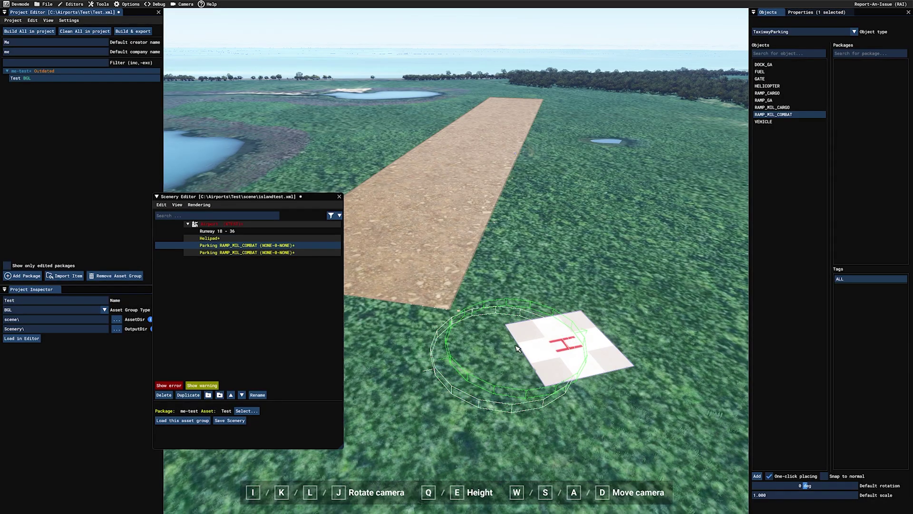
{"action": "left_click", "coordinate": [769, 476]}
{"action": "key", "text": "Delete"}
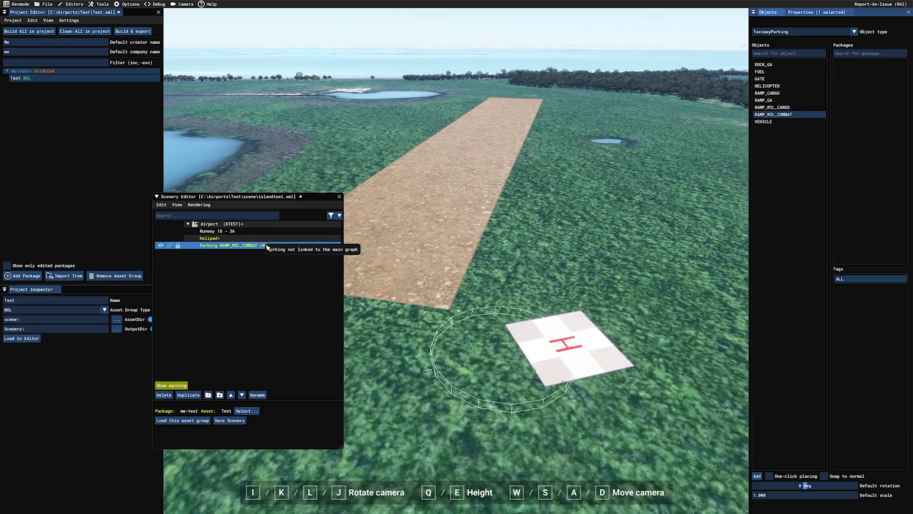
Add a VDGS to the RAMP_MIL_COMBAT parking spot, using the default VDGS_01 object.
{"action": "left_click", "coordinate": [224, 248]}
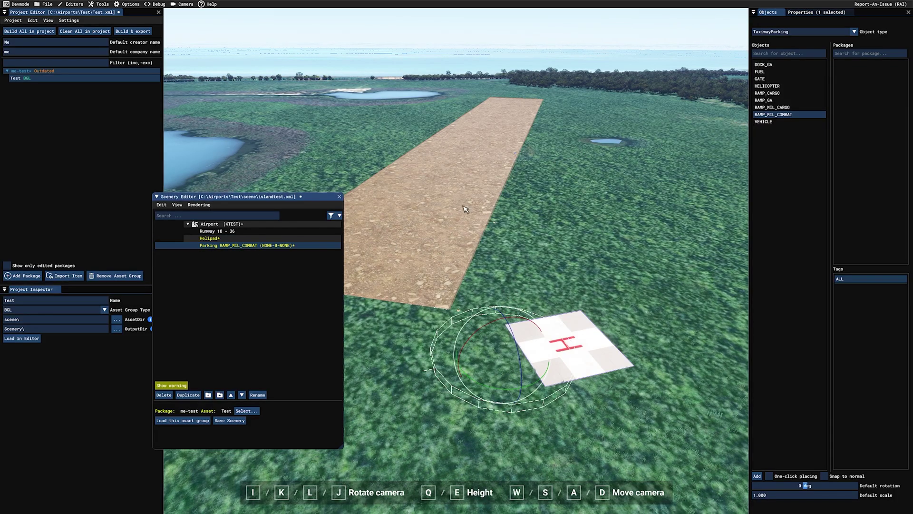
{"action": "left_click", "coordinate": [229, 239]}
{"action": "left_click", "coordinate": [237, 245]}
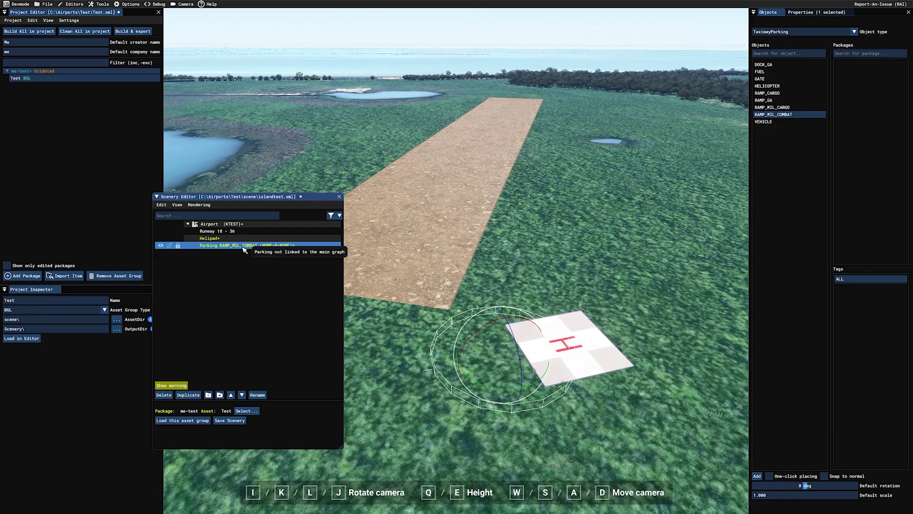
{"action": "left_click", "coordinate": [816, 13]}
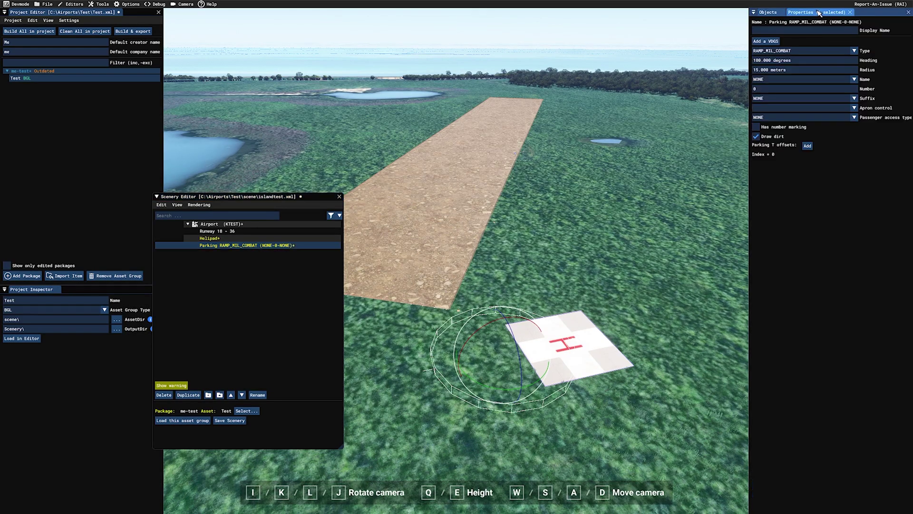
{"action": "left_click", "coordinate": [765, 41]}
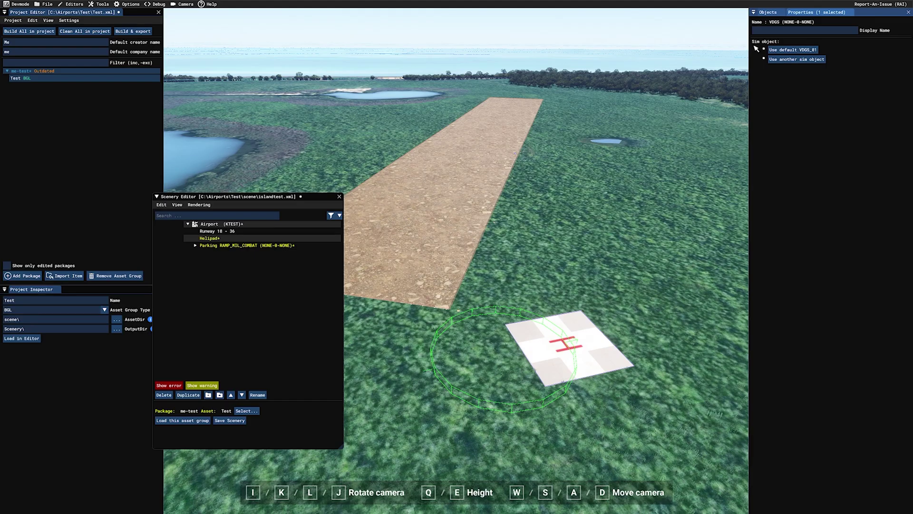
{"action": "left_click", "coordinate": [806, 50]}
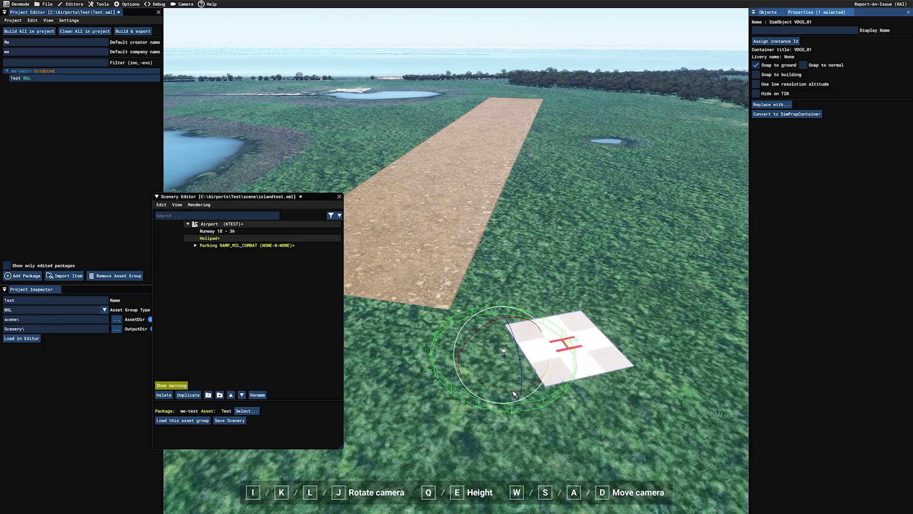
Move the VDGS_01 object slightly toward the helipad within the parking circle, deselect it and save the scenery.
{"action": "key", "text": "space"}
{"action": "left_click_drag", "start_coordinate": [505, 358], "coordinate": [500, 396]}
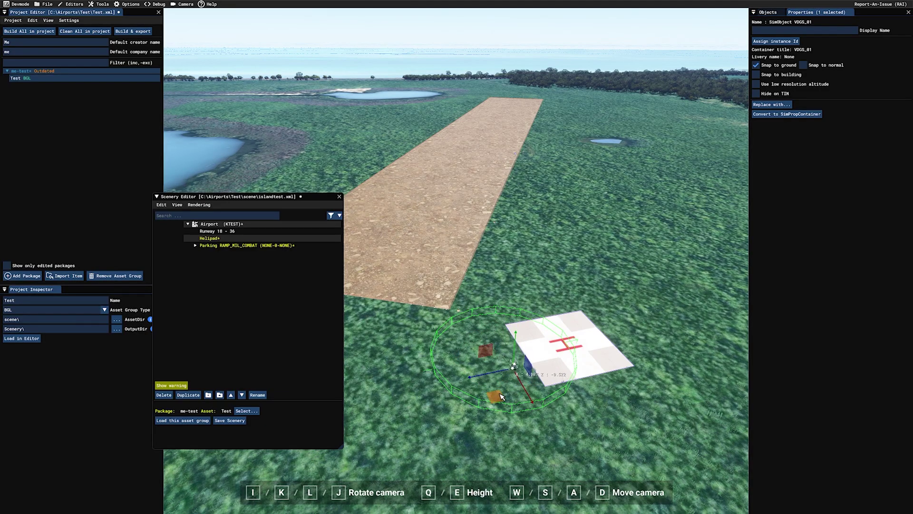
{"action": "left_click", "coordinate": [586, 262]}
{"action": "left_click", "coordinate": [768, 12]}
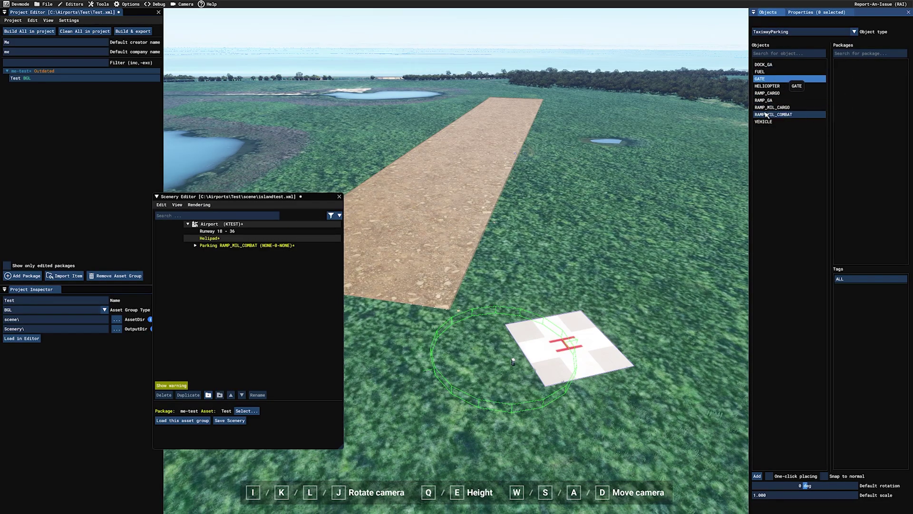
{"action": "left_click_drag", "start_coordinate": [767, 114], "coordinate": [766, 114]}
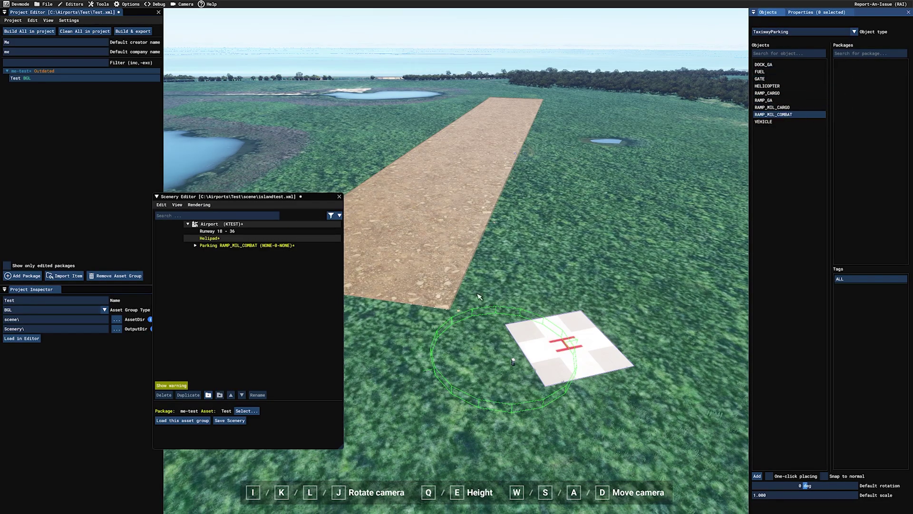
{"action": "left_click", "coordinate": [226, 423]}
Place two RAMP_GA taxiway parking spots on the lake side of the runway's near end and end placement.
{"action": "left_click_drag", "start_coordinate": [766, 100], "coordinate": [770, 105]}
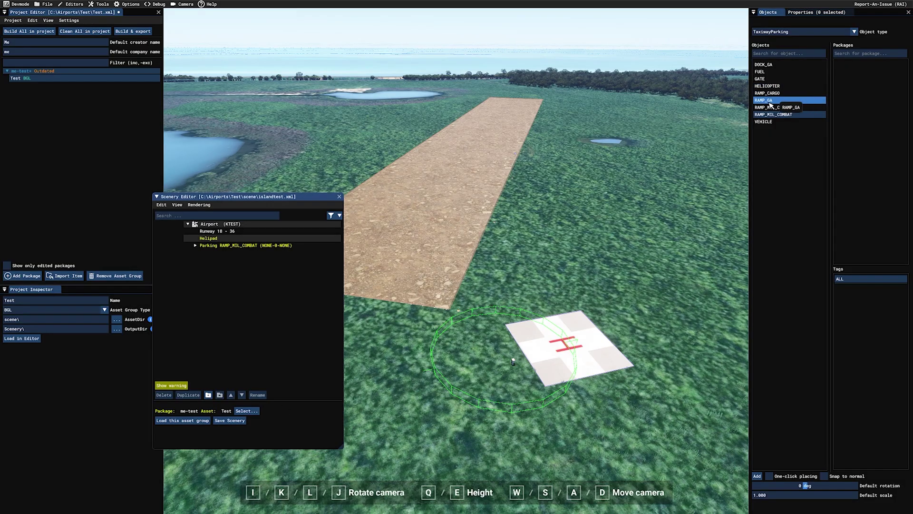
{"action": "left_click", "coordinate": [766, 102]}
{"action": "key", "text": "a"}
{"action": "key", "text": "w"}
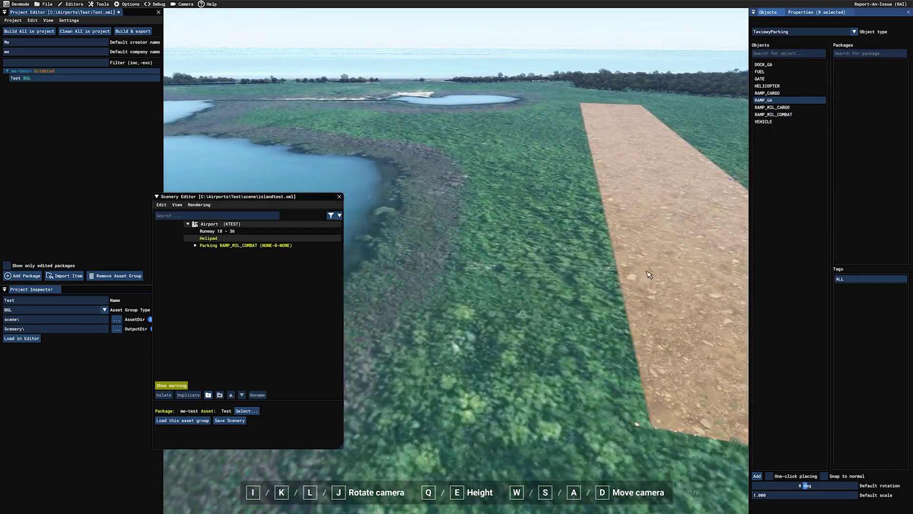
{"action": "key", "text": "s"}
{"action": "left_click", "coordinate": [757, 476]}
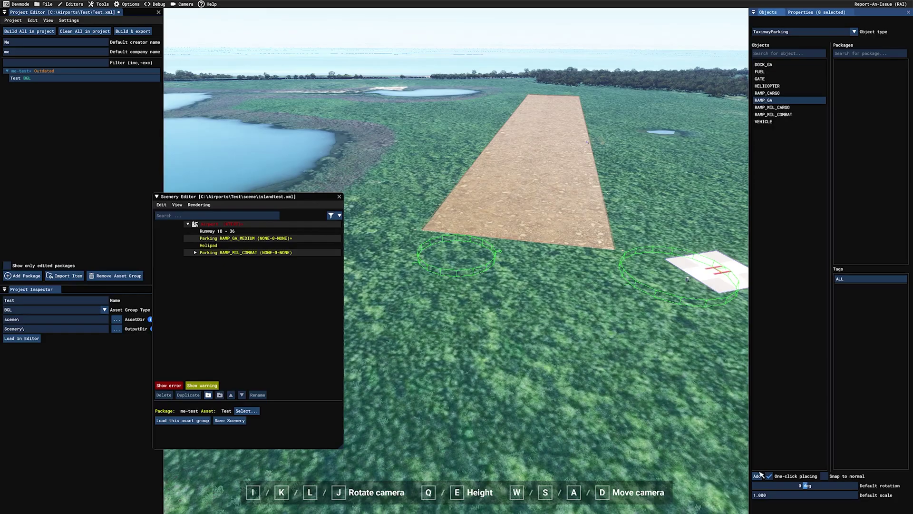
{"action": "key", "text": "j"}
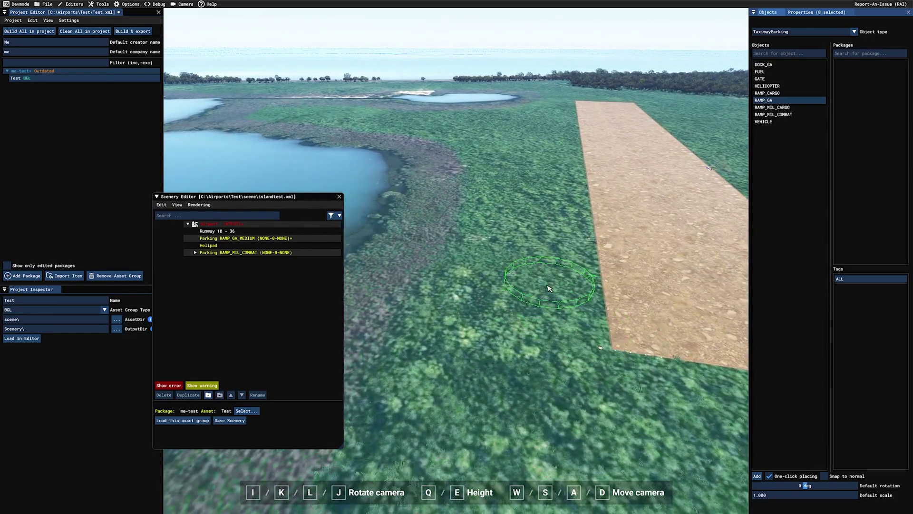
{"action": "left_click", "coordinate": [546, 289]}
{"action": "left_click", "coordinate": [547, 220]}
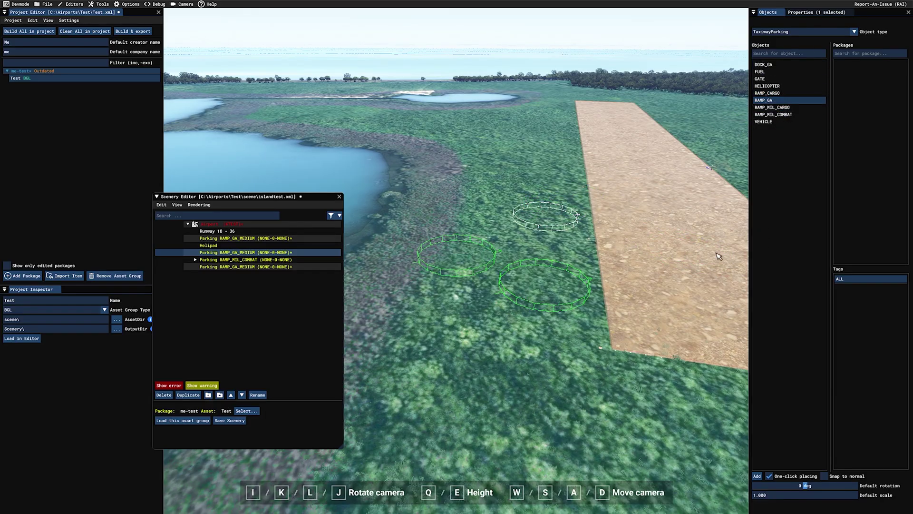
{"action": "left_click", "coordinate": [771, 477]}
Examine the layout of the parking spots around the runway and the objects nested under the RAMP_MIL_COMBAT parking entry.
{"action": "key", "text": "d"}
{"action": "key", "text": "s"}
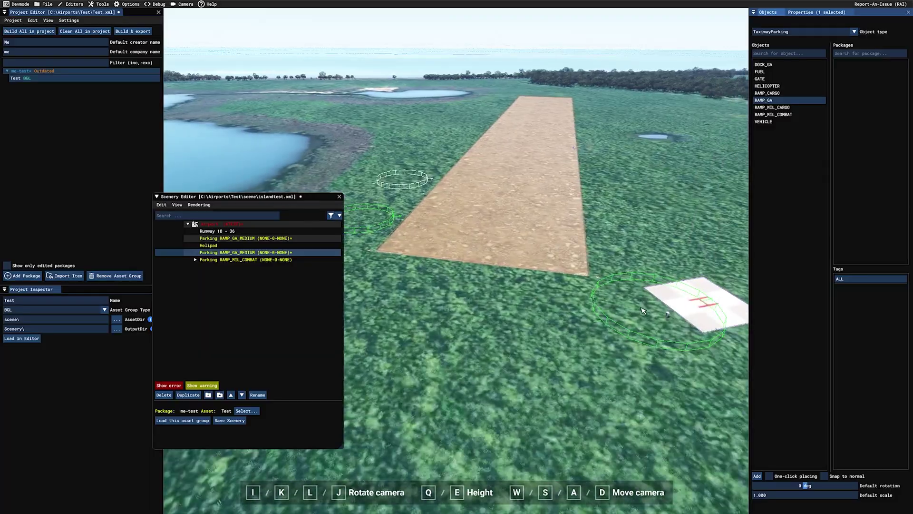
{"action": "key", "text": "d"}
{"action": "key", "text": "a"}
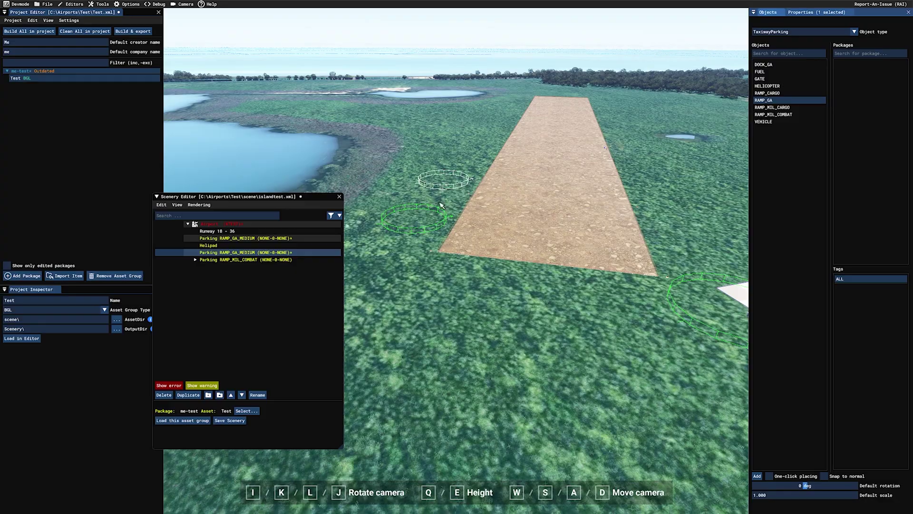
{"action": "key", "text": "j"}
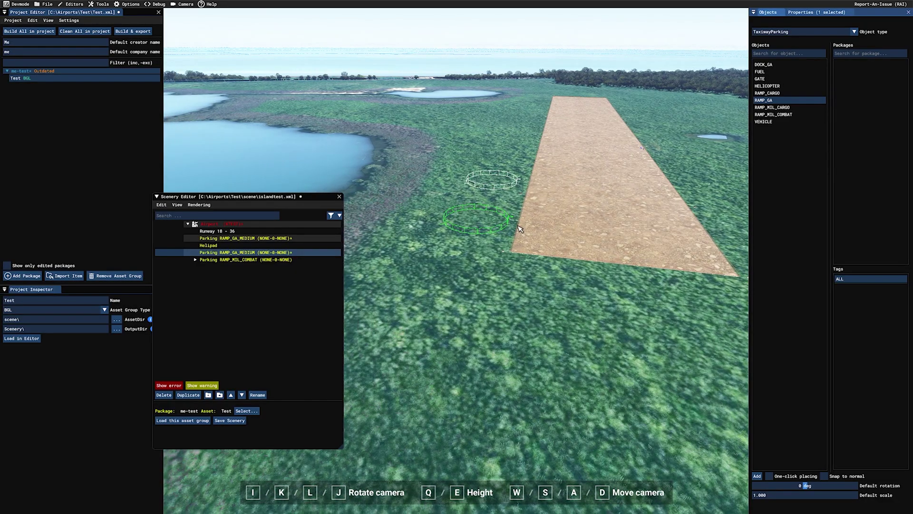
{"action": "key", "text": "w"}
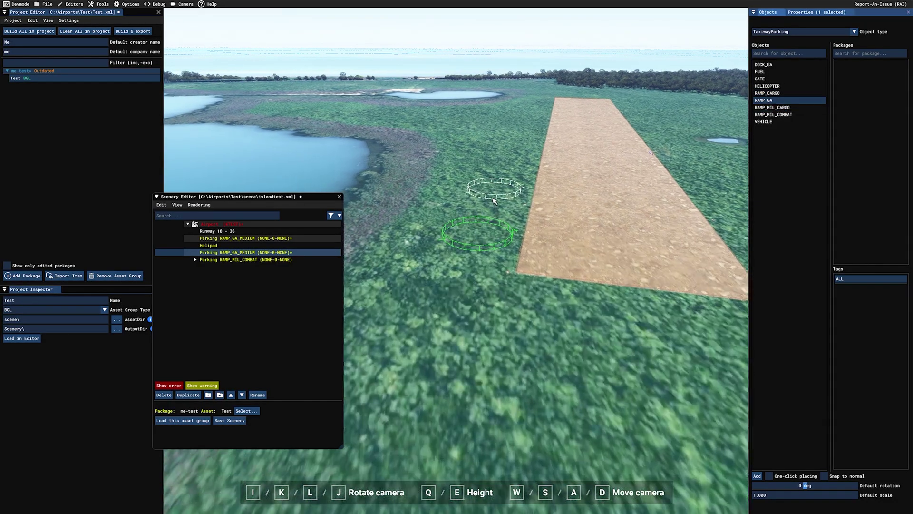
{"action": "key", "text": "s"}
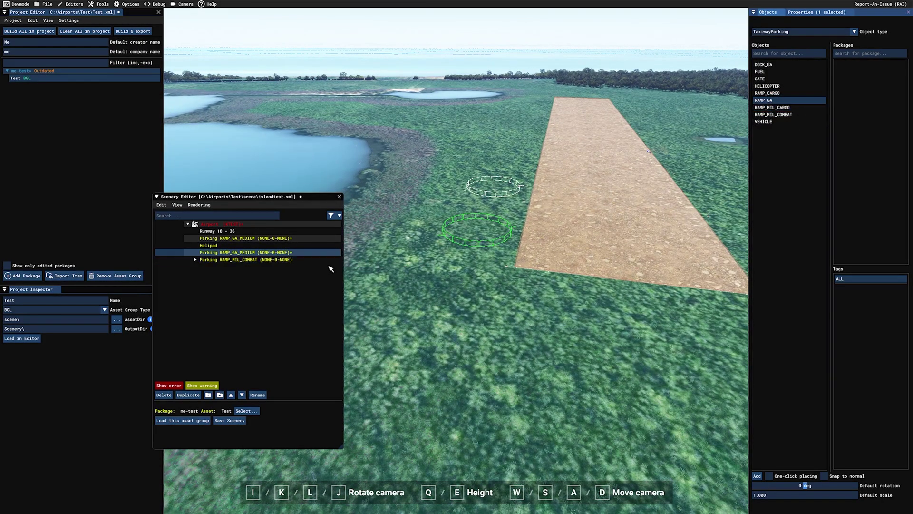
{"action": "left_click", "coordinate": [231, 233]}
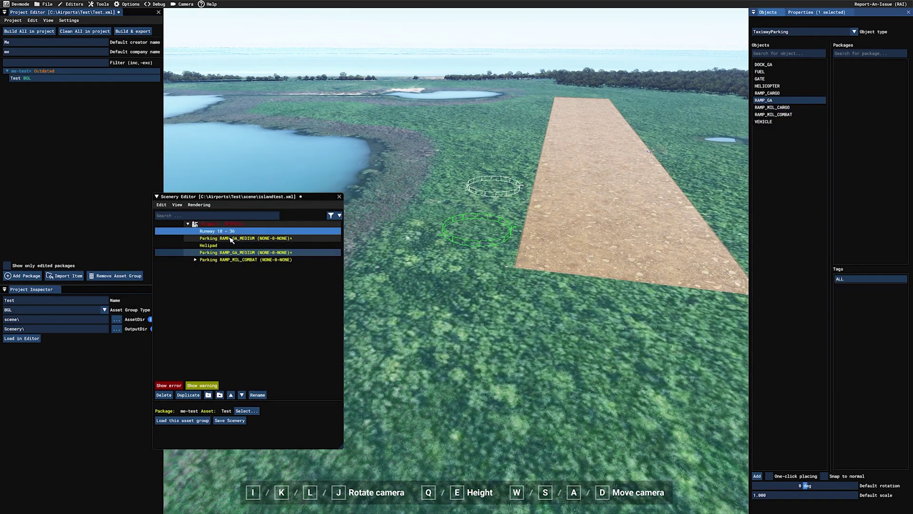
{"action": "left_click", "coordinate": [195, 260]}
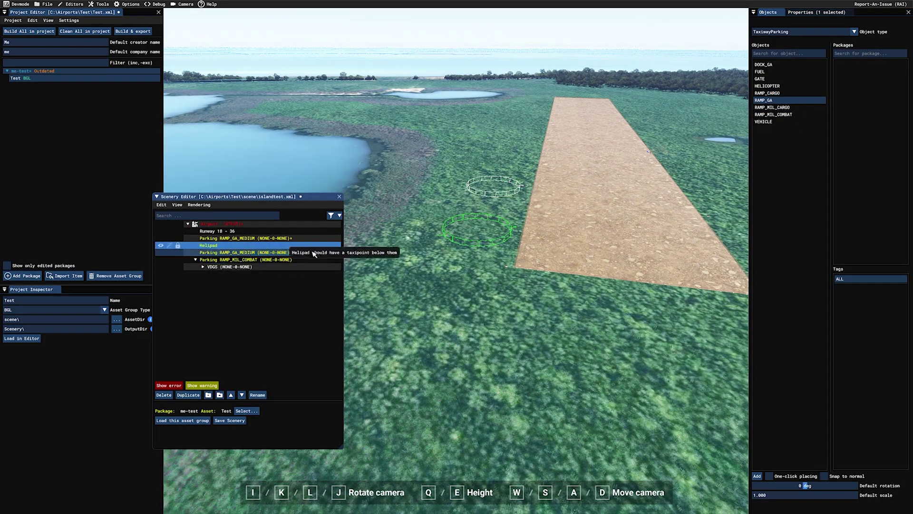
{"action": "left_click", "coordinate": [196, 260]}
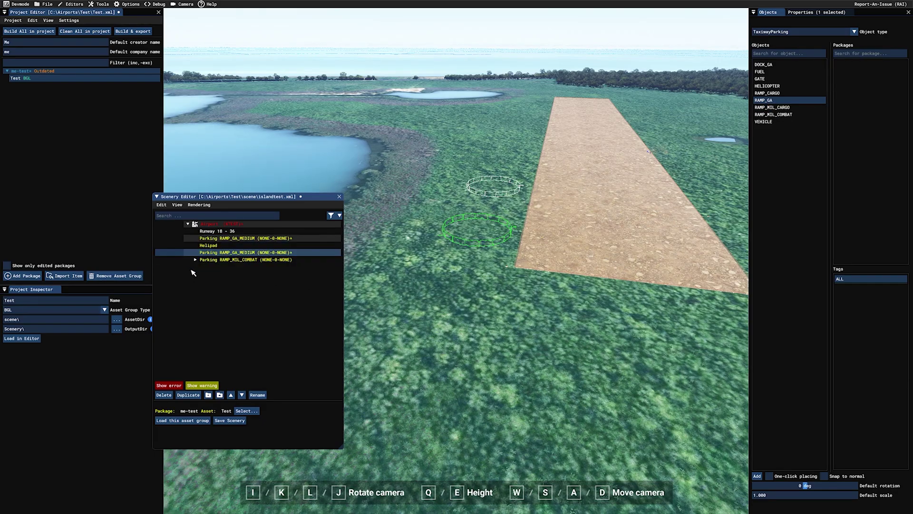
Add a VDGS, using the VDGS_01 object, to each of the two RAMP_GA_MEDIUM parking spots.
{"action": "left_click", "coordinate": [203, 263]}
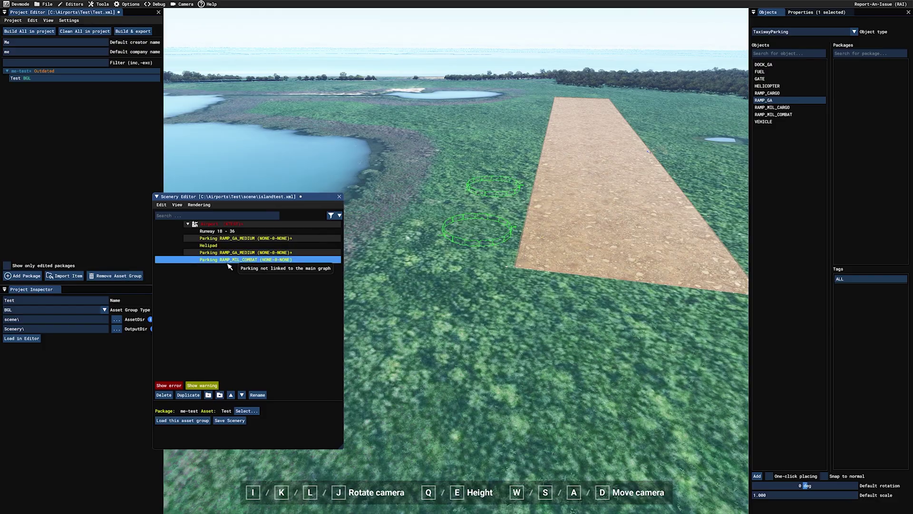
{"action": "left_click", "coordinate": [816, 12]}
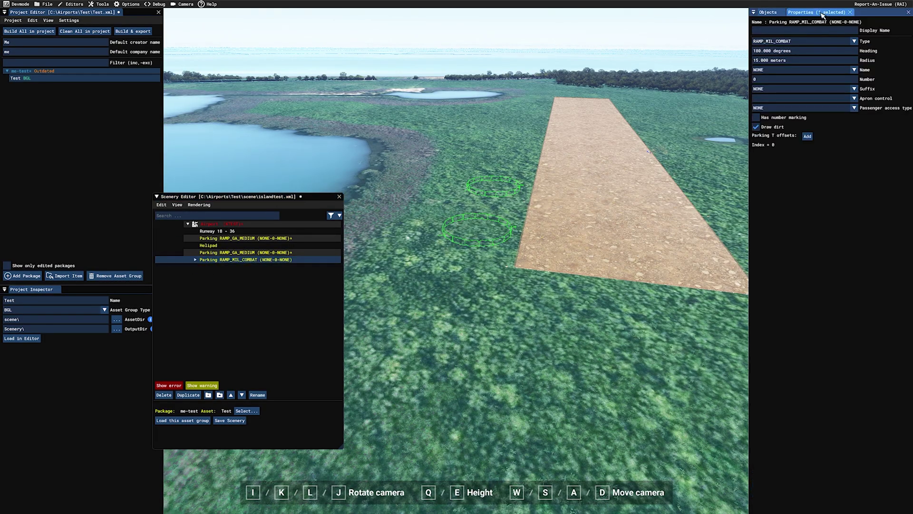
{"action": "left_click", "coordinate": [200, 263]}
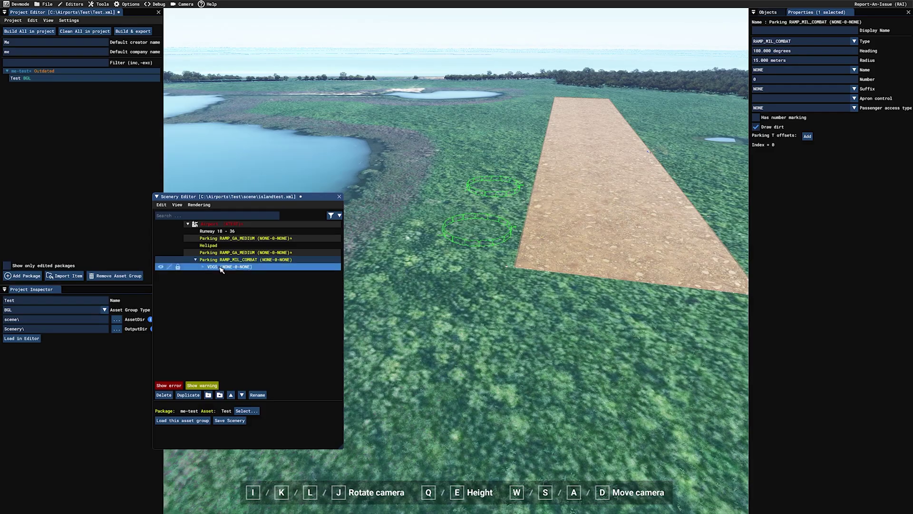
{"action": "left_click", "coordinate": [195, 259]}
{"action": "left_click", "coordinate": [200, 253]}
{"action": "left_click", "coordinate": [201, 253]}
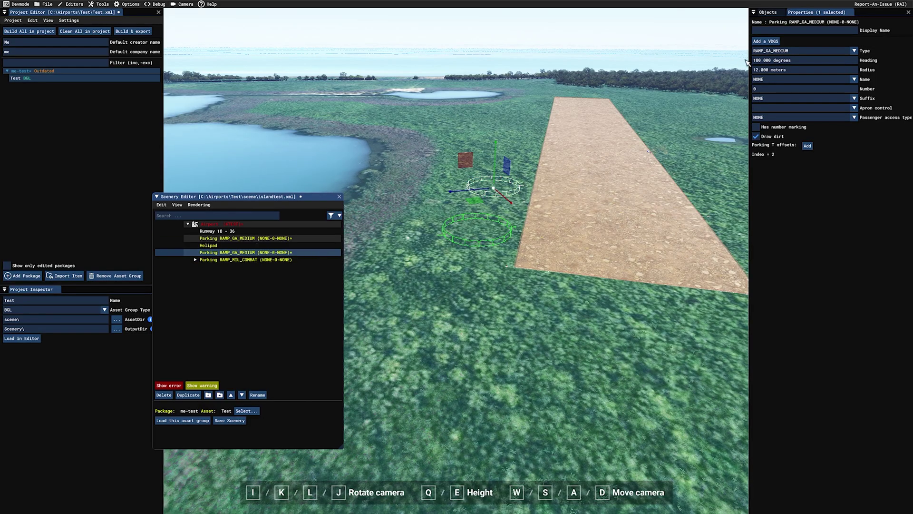
{"action": "left_click", "coordinate": [770, 42]}
{"action": "left_click", "coordinate": [812, 53]}
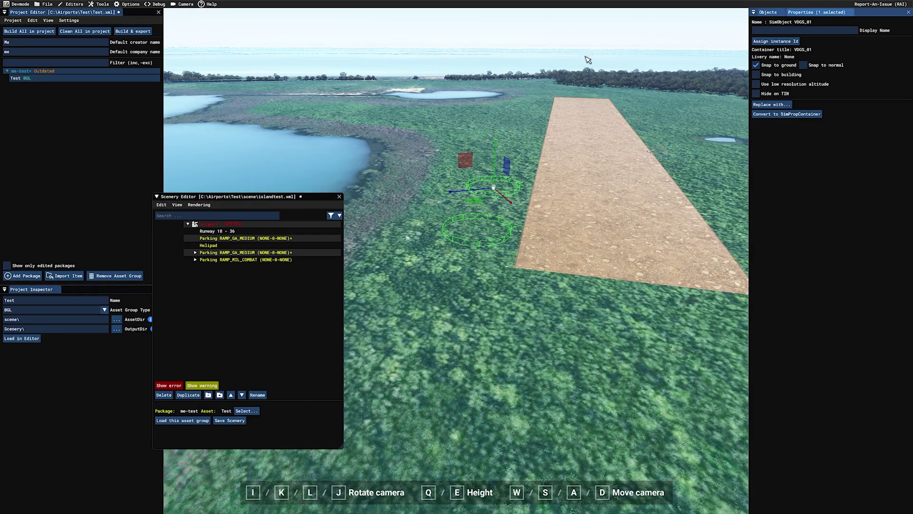
{"action": "left_click", "coordinate": [218, 238]}
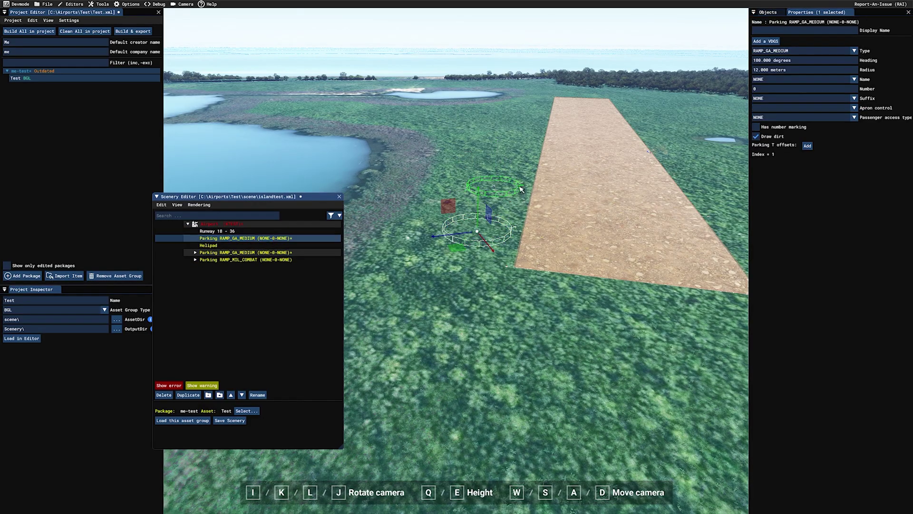
{"action": "left_click", "coordinate": [766, 41]}
{"action": "left_click", "coordinate": [791, 52]}
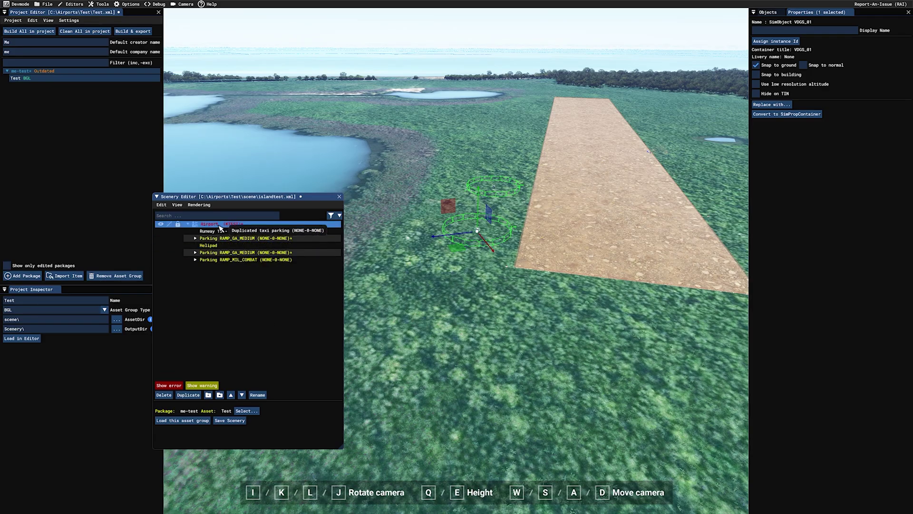
Number the two RAMP_GA_MEDIUM parking spots 1 and 2 and the RAMP_MIL_COMBAT spot 3, and save the scenery.
{"action": "left_click", "coordinate": [248, 238]}
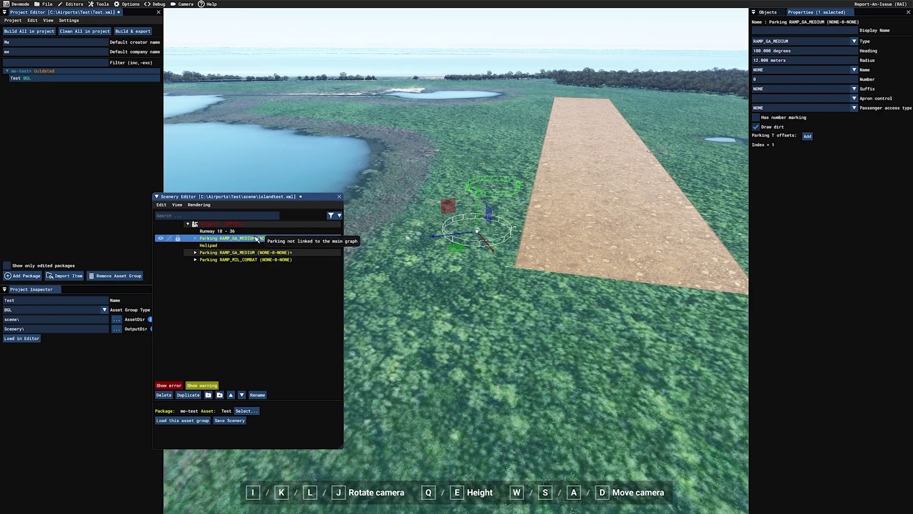
{"action": "left_click", "coordinate": [760, 80]}
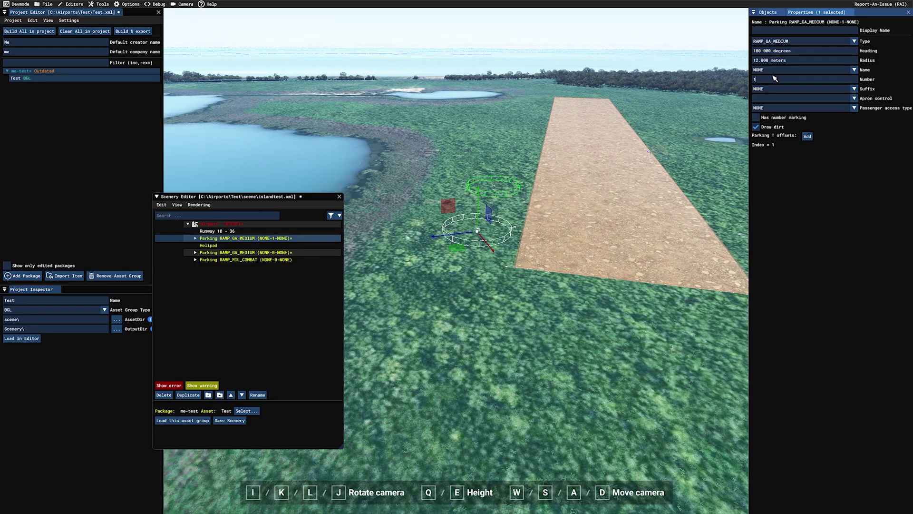
{"action": "type", "text": "1"}
{"action": "left_click", "coordinate": [266, 253]}
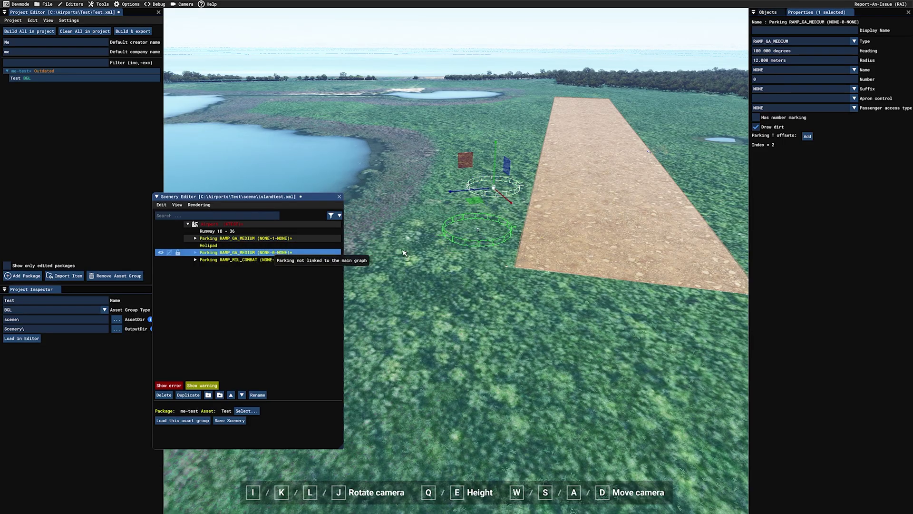
{"action": "left_click", "coordinate": [758, 81]}
{"action": "type", "text": "2"}
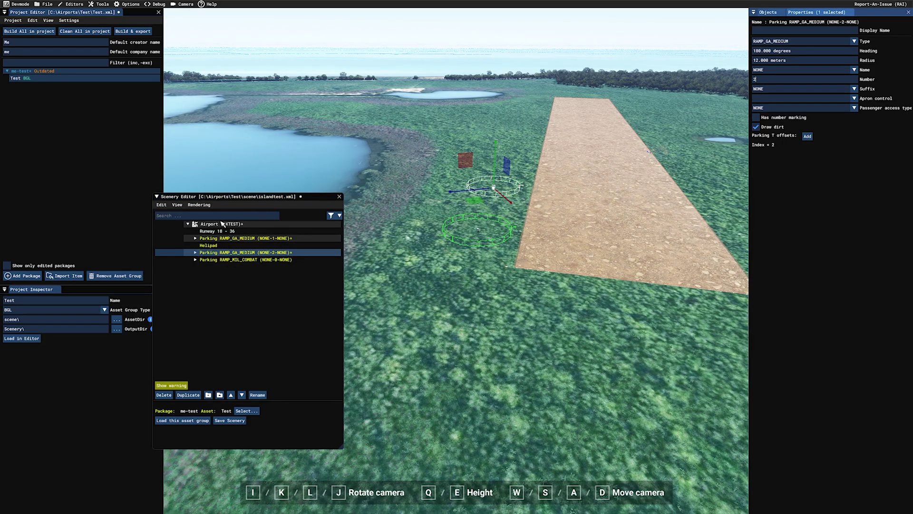
{"action": "left_click", "coordinate": [223, 260]}
{"action": "left_click", "coordinate": [759, 81]}
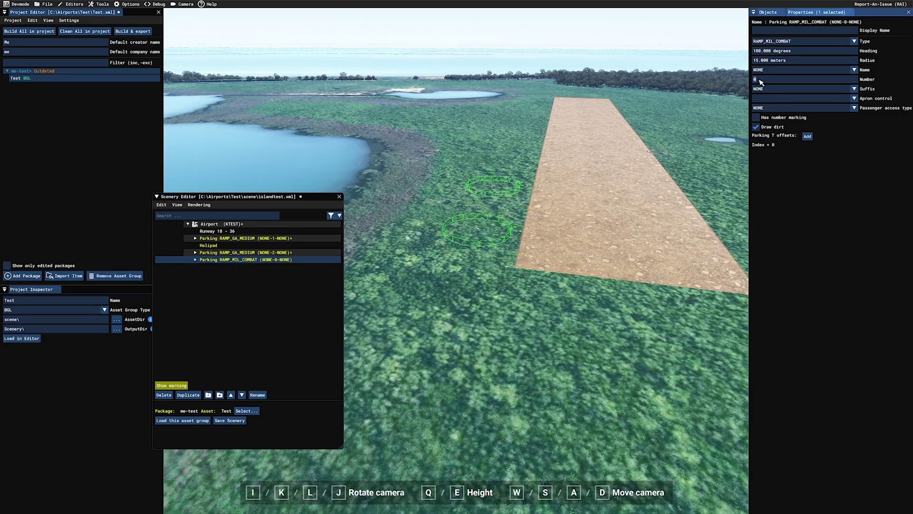
{"action": "left_click", "coordinate": [250, 350]}
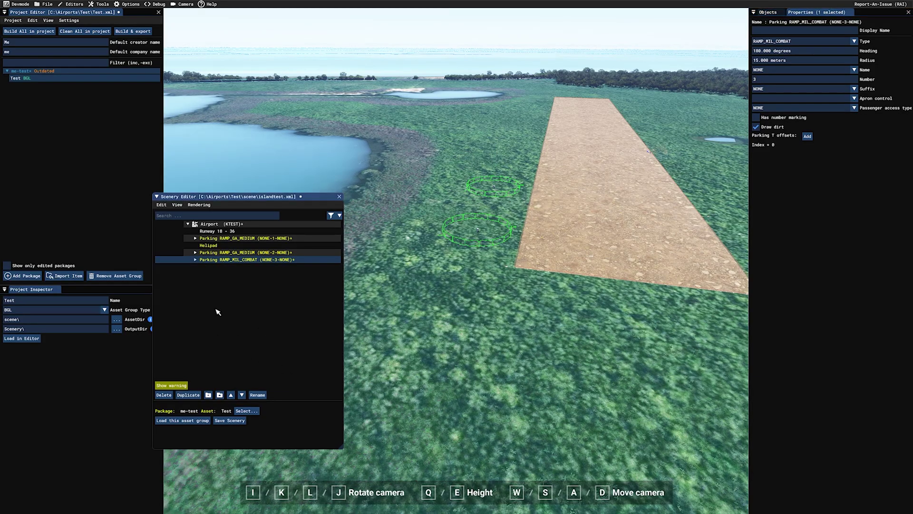
{"action": "mouse_move", "coordinate": [316, 265]}
{"action": "left_click", "coordinate": [235, 422]}
Place two Windsock objects, one at each corner of the runway's near end, and end placement.
{"action": "left_click", "coordinate": [767, 12]}
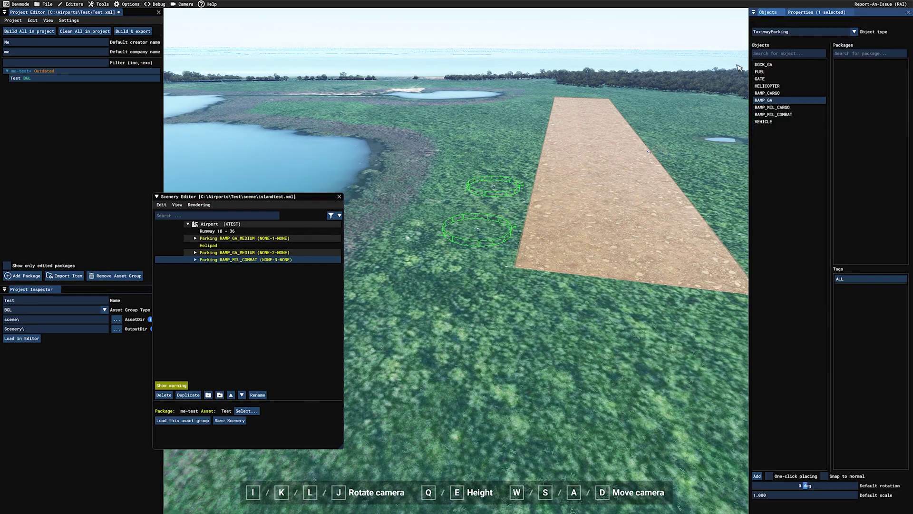
{"action": "left_click", "coordinate": [854, 32]}
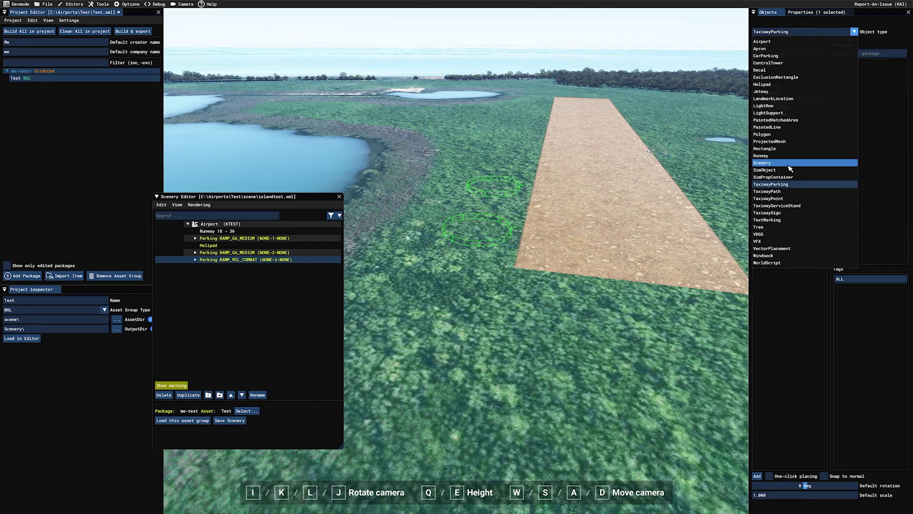
{"action": "left_click", "coordinate": [772, 256]}
{"action": "key", "text": "s"}
{"action": "key", "text": "d"}
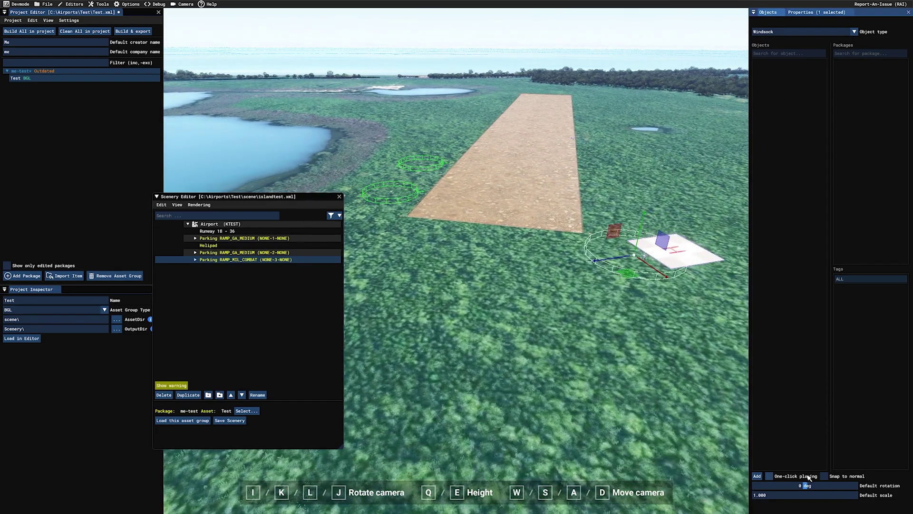
{"action": "left_click", "coordinate": [771, 476]}
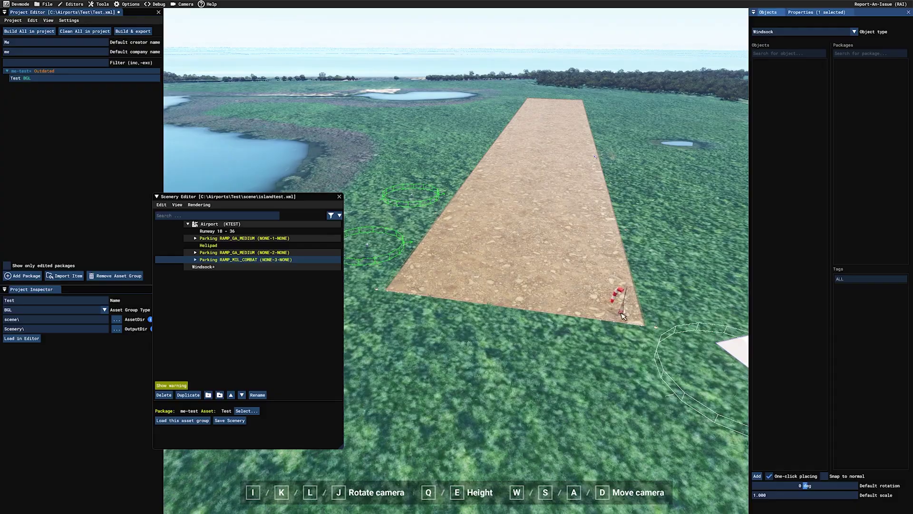
{"action": "left_click", "coordinate": [618, 312]}
{"action": "left_click", "coordinate": [412, 292]}
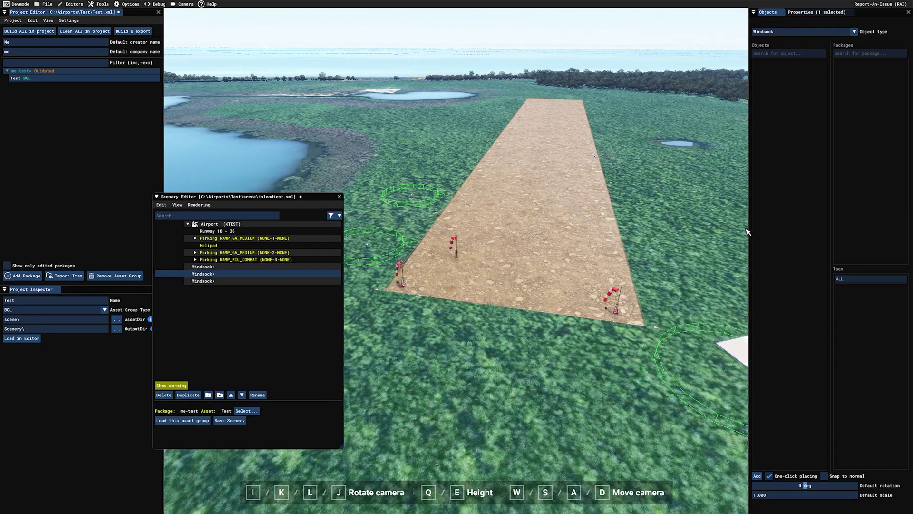
{"action": "key", "text": "s"}
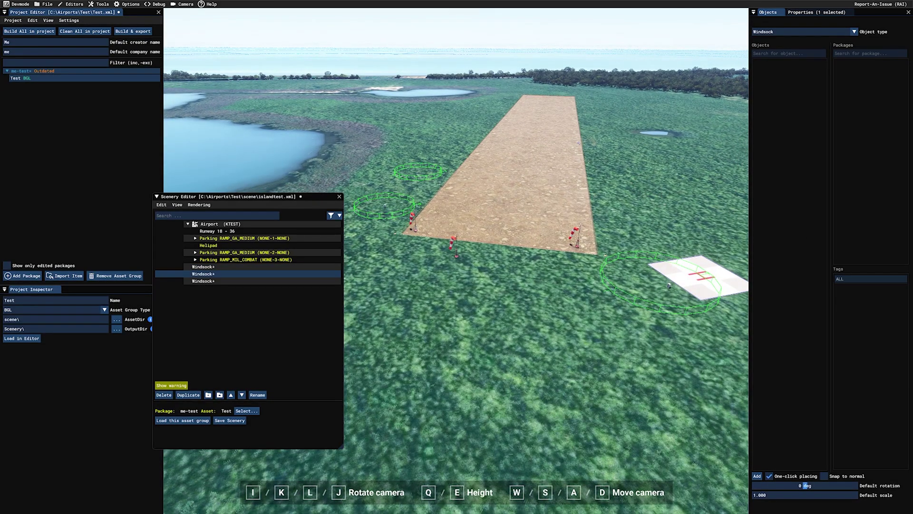
{"action": "right_click", "coordinate": [579, 228]}
{"action": "left_click", "coordinate": [770, 477]}
{"action": "left_click", "coordinate": [770, 477]}
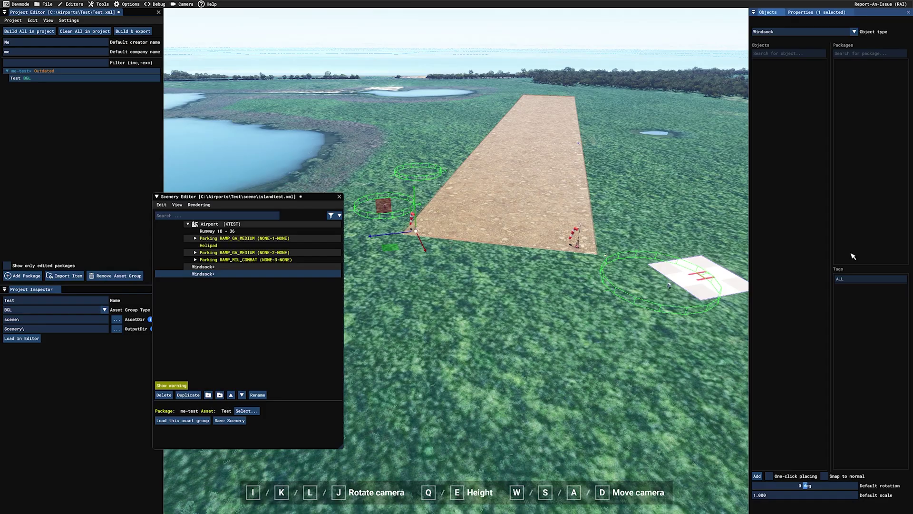
Switch the object type to Scenery and search its objects for building.
{"action": "left_click", "coordinate": [854, 32]}
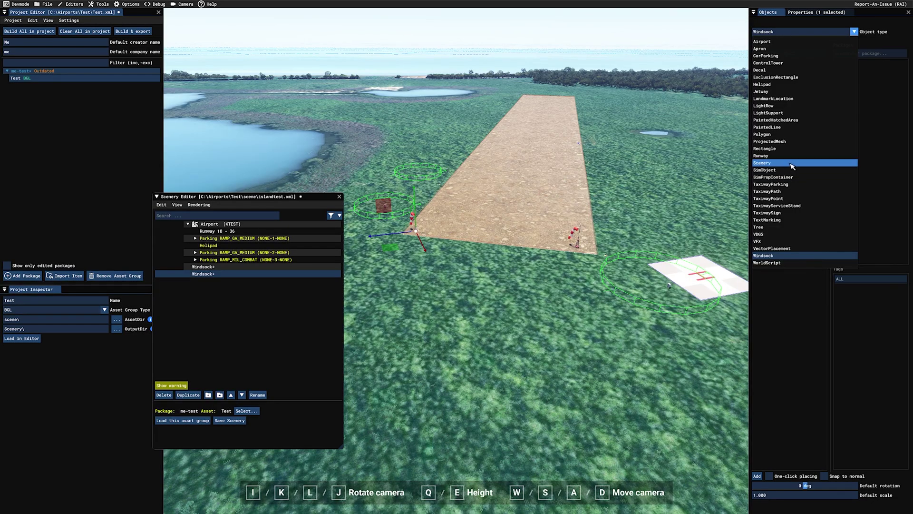
{"action": "left_click", "coordinate": [776, 165]}
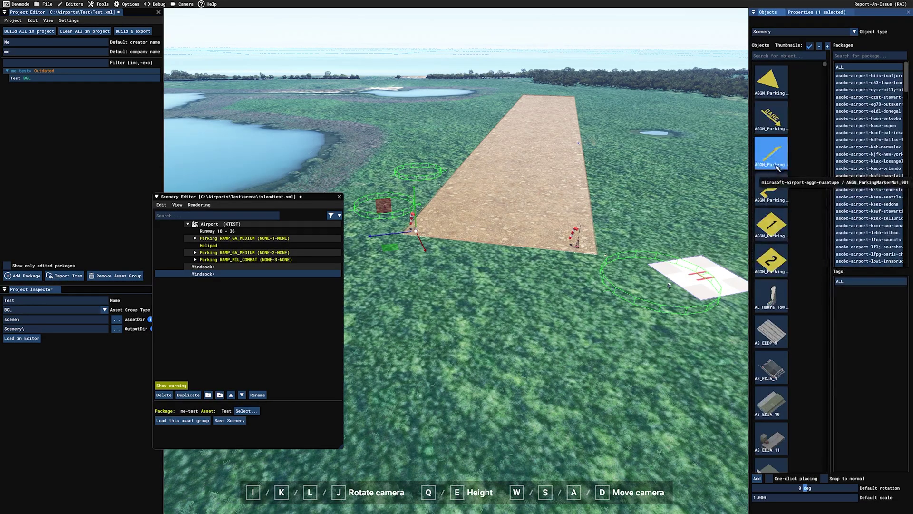
{"action": "type", "text": "building"}
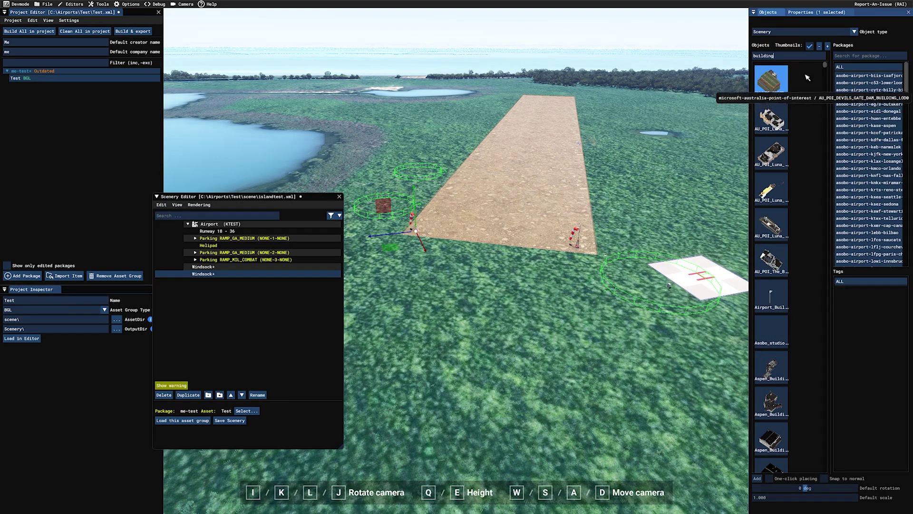
{"action": "left_click_drag", "start_coordinate": [825, 65], "coordinate": [789, 30]}
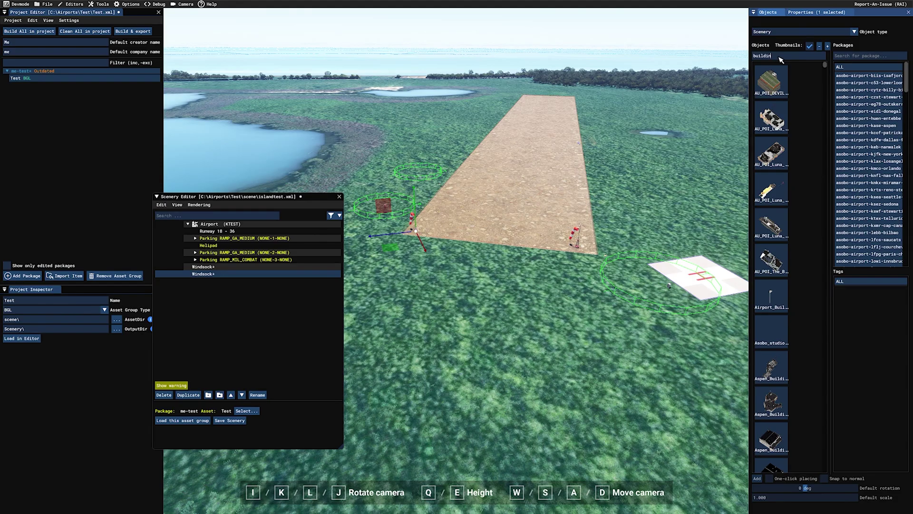
Search the scenery objects for garage and place an OCE_APT_NCAI_Airport_Garage on the grass just off the runway's near end.
{"action": "key", "text": "BackSpace"}
{"action": "key", "text": "BackSpace"}
{"action": "key", "text": "BackSpace"}
{"action": "key", "text": "BackSpace"}
{"action": "key", "text": "BackSpace"}
{"action": "key", "text": "BackSpace"}
{"action": "key", "text": "BackSpace"}
{"action": "type", "text": "garage"}
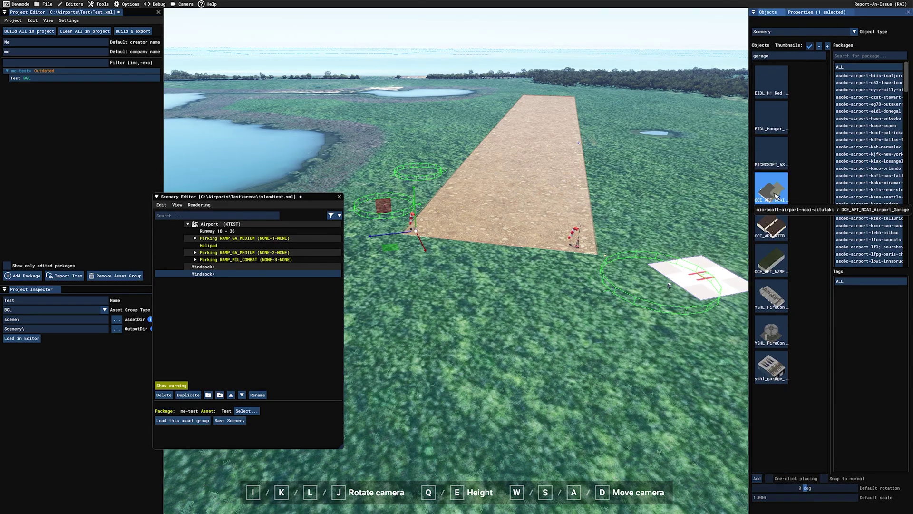
{"action": "left_click", "coordinate": [771, 190]}
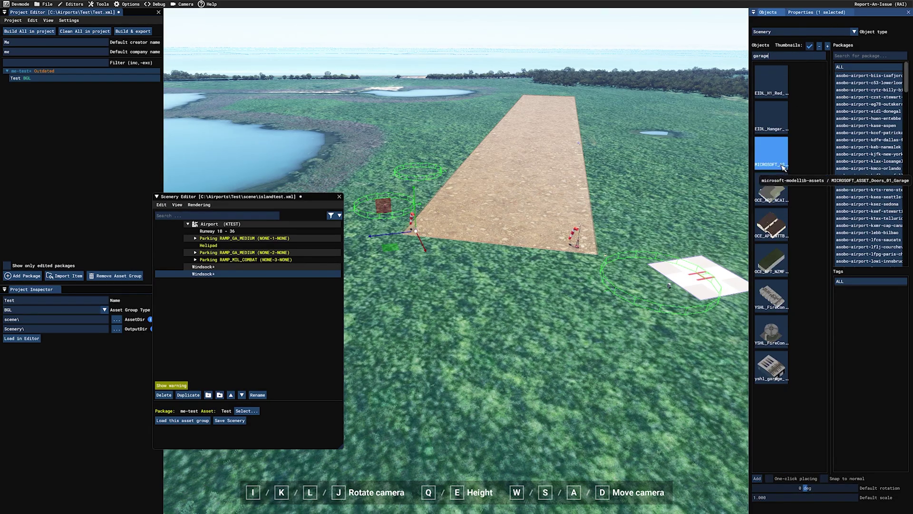
{"action": "left_click", "coordinate": [769, 478]}
{"action": "left_click", "coordinate": [559, 261]}
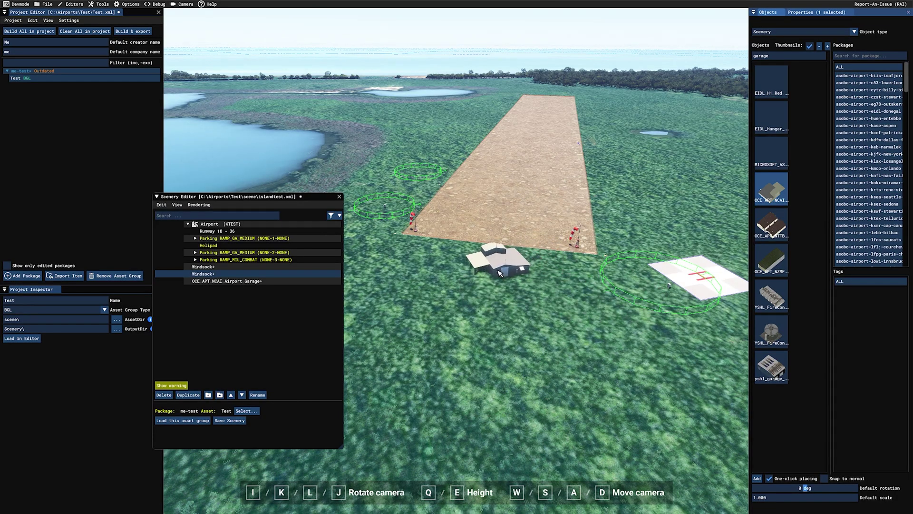
{"action": "left_click", "coordinate": [495, 276]}
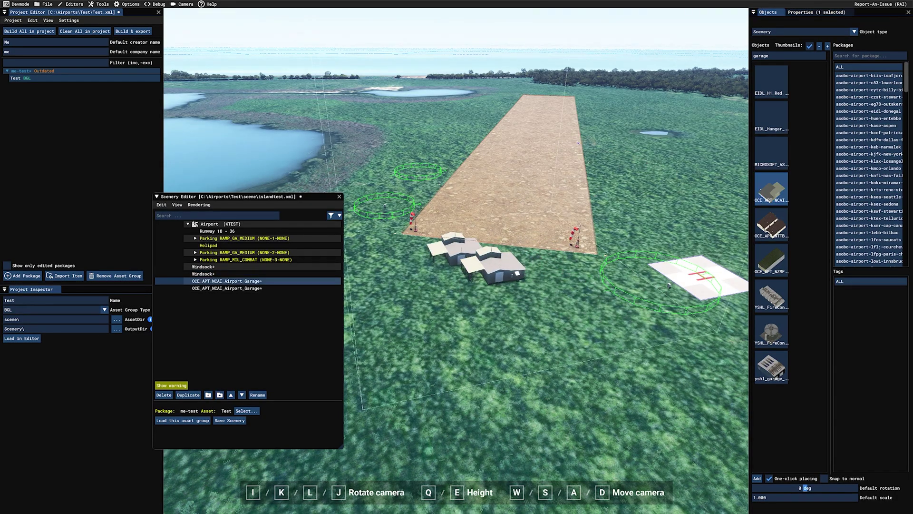
Place an OCE_APT_NTTB_Small_Garage beside the runway on the helipad side and a yshl_garage_small_LOD00 on the lake side, and end placement.
{"action": "left_click", "coordinate": [771, 224]}
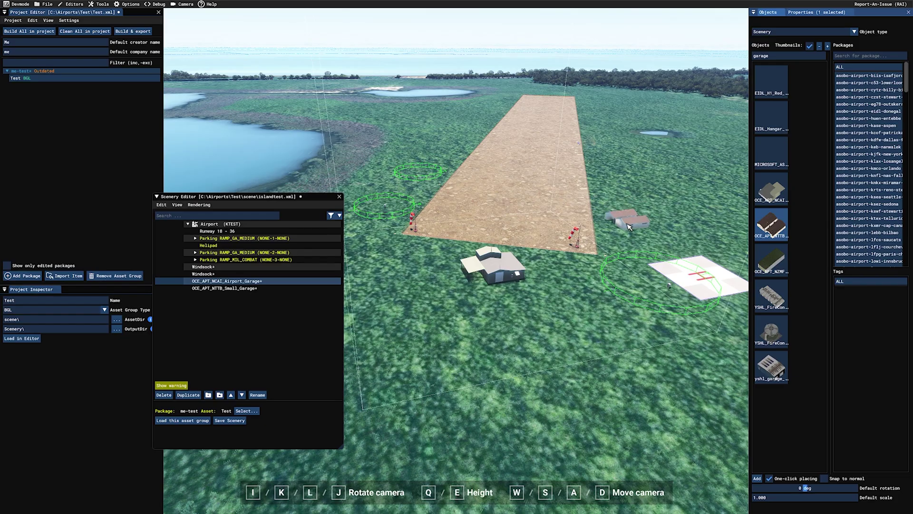
{"action": "left_click", "coordinate": [620, 207]}
{"action": "left_click", "coordinate": [772, 330]}
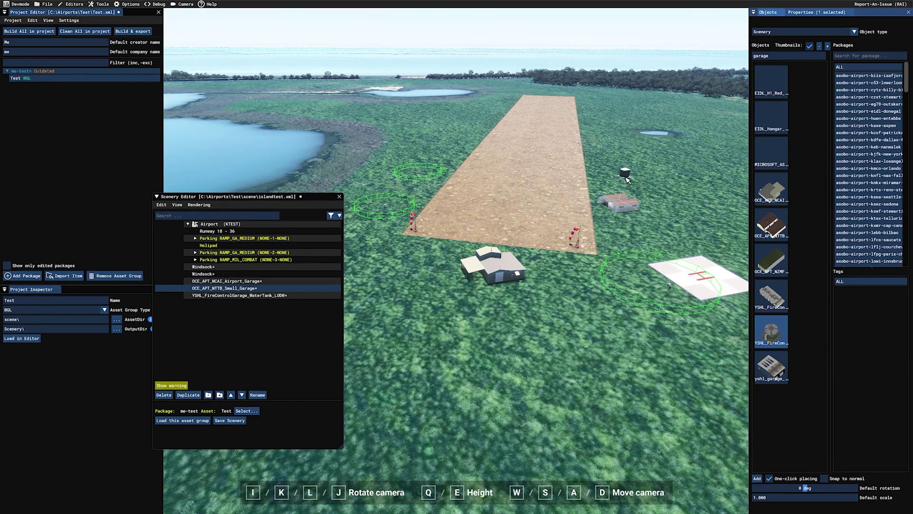
{"action": "left_click", "coordinate": [771, 366]}
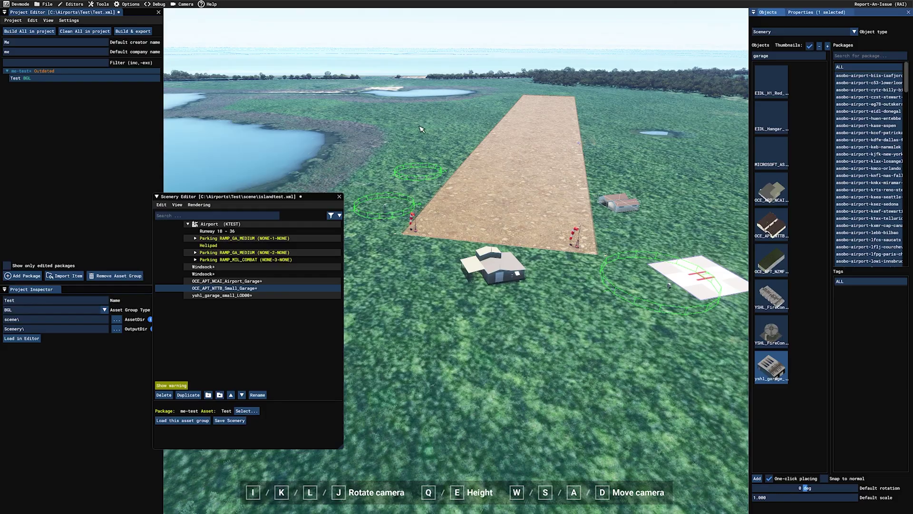
{"action": "left_click", "coordinate": [456, 148]}
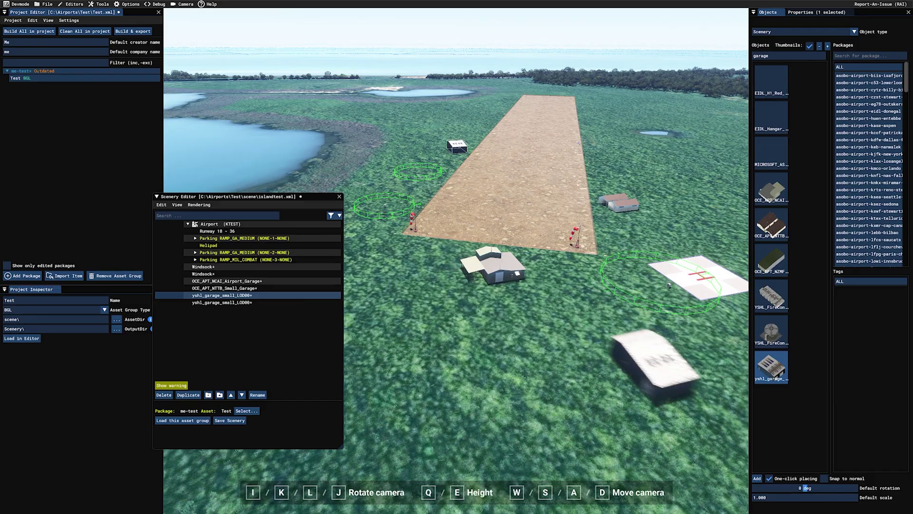
{"action": "right_click", "coordinate": [543, 379]}
{"action": "left_click", "coordinate": [772, 479]}
{"action": "left_click", "coordinate": [770, 479]}
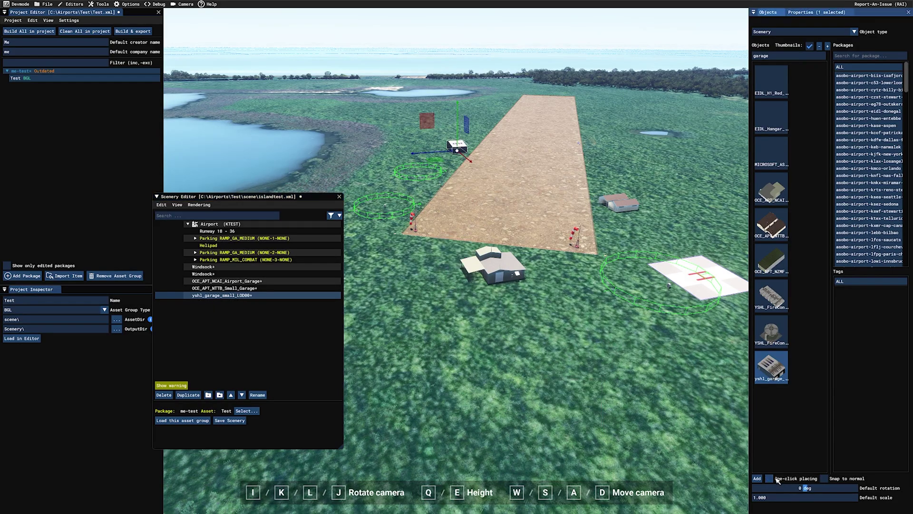
{"action": "key", "text": "d"}
{"action": "key", "text": "a"}
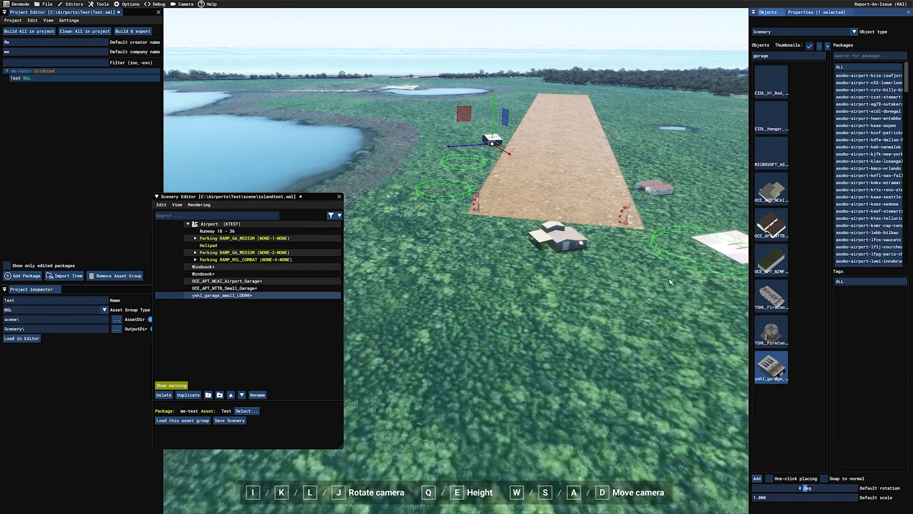
{"action": "key", "text": "d"}
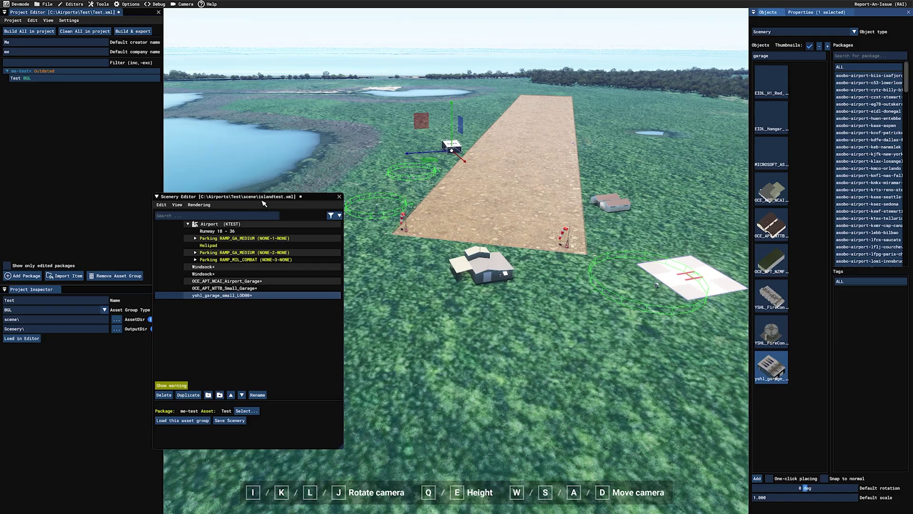
Save the scenery with its windsocks and garages, and clear the console's logged messages.
{"action": "left_click", "coordinate": [229, 420]}
{"action": "left_click_drag", "start_coordinate": [243, 203], "coordinate": [262, 282]}
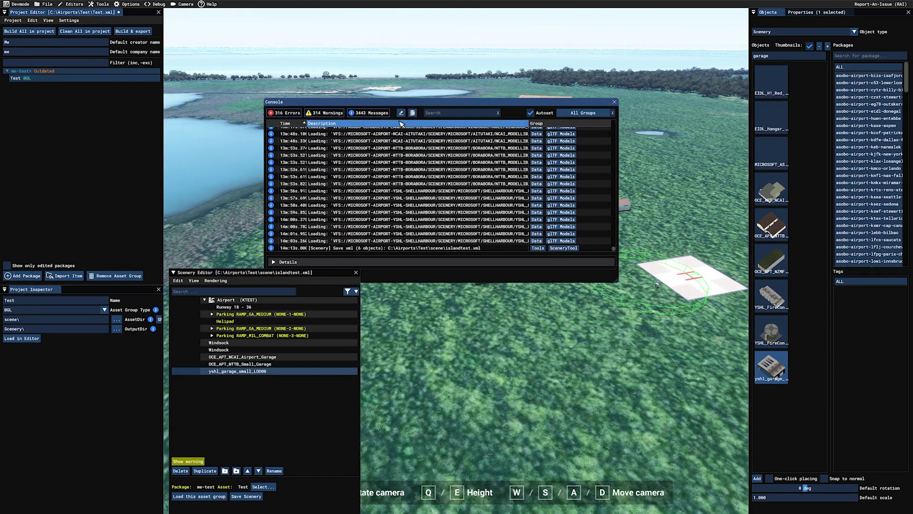
{"action": "left_click", "coordinate": [401, 113]}
{"action": "left_click_drag", "start_coordinate": [412, 117], "coordinate": [491, 101]}
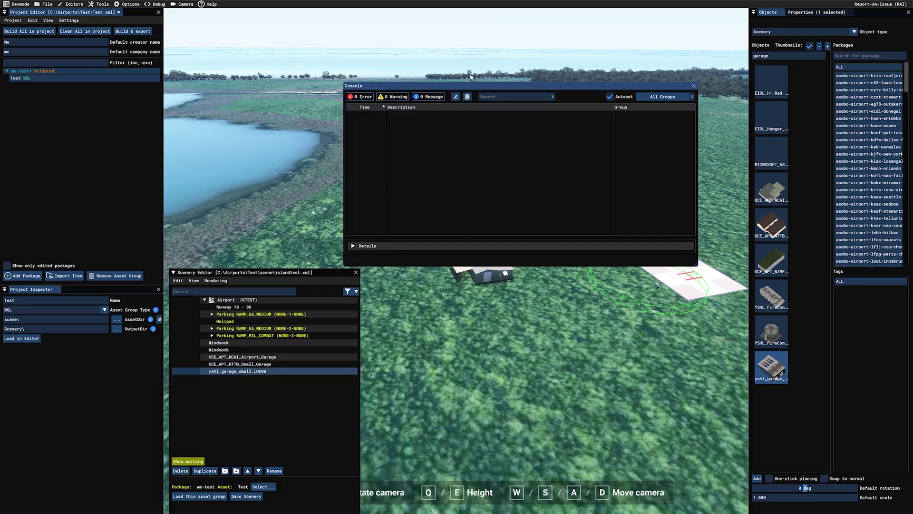
{"action": "left_click", "coordinate": [253, 275]}
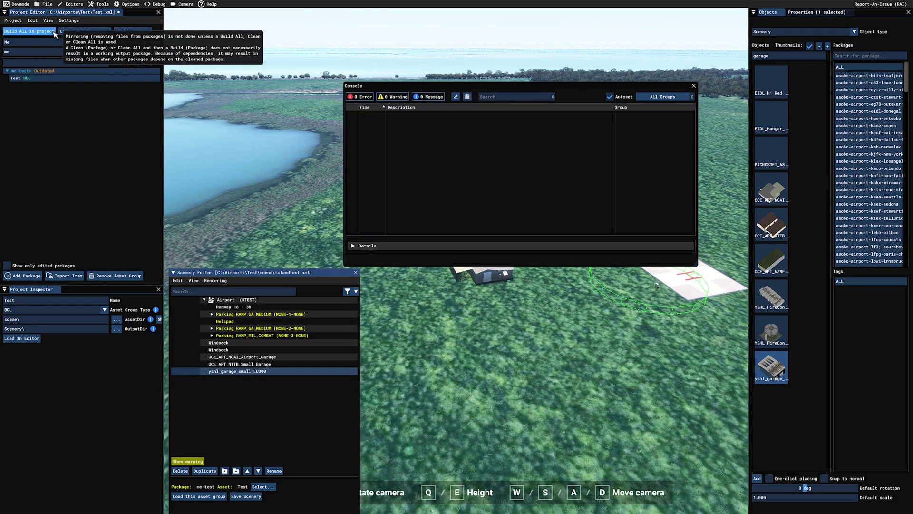
Build all packages in the Test project, saving the project's changes to disk as part of the build.
{"action": "left_click", "coordinate": [19, 32]}
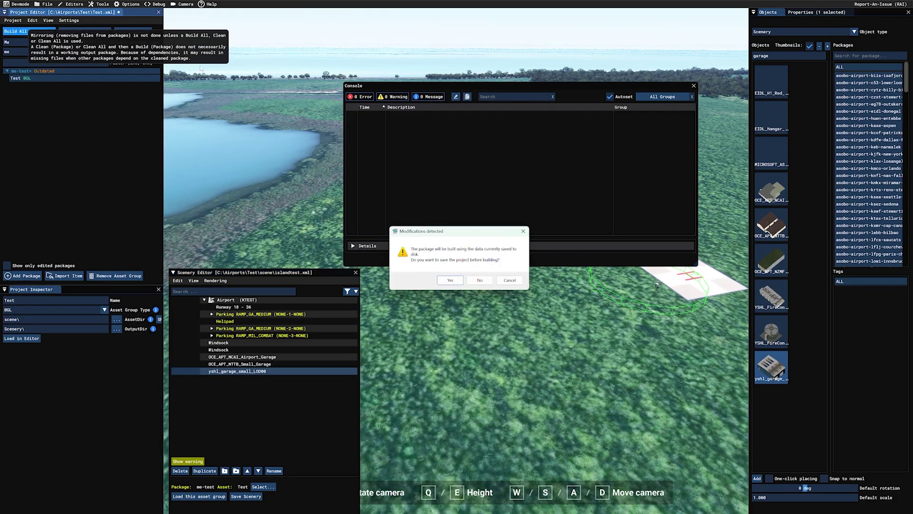
{"action": "left_click", "coordinate": [443, 280]}
{"action": "left_click", "coordinate": [45, 3]}
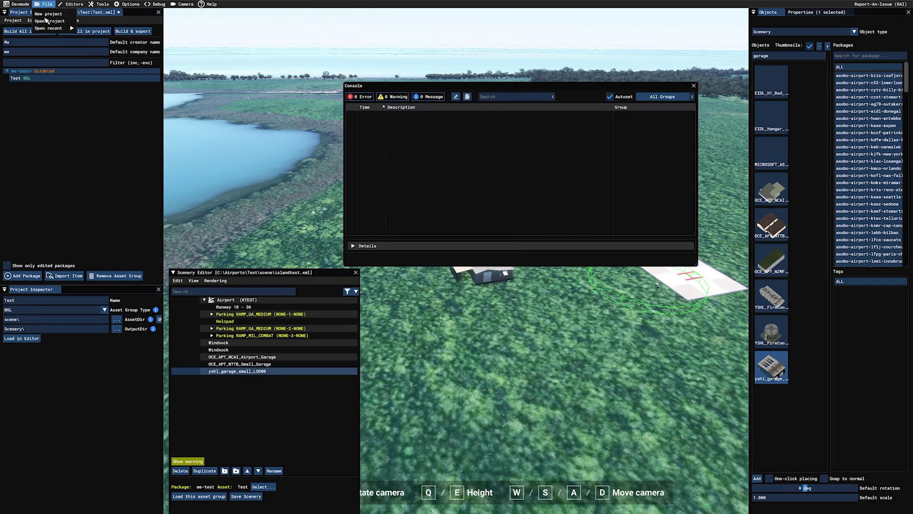
{"action": "left_click", "coordinate": [13, 20]}
{"action": "left_click", "coordinate": [13, 20]}
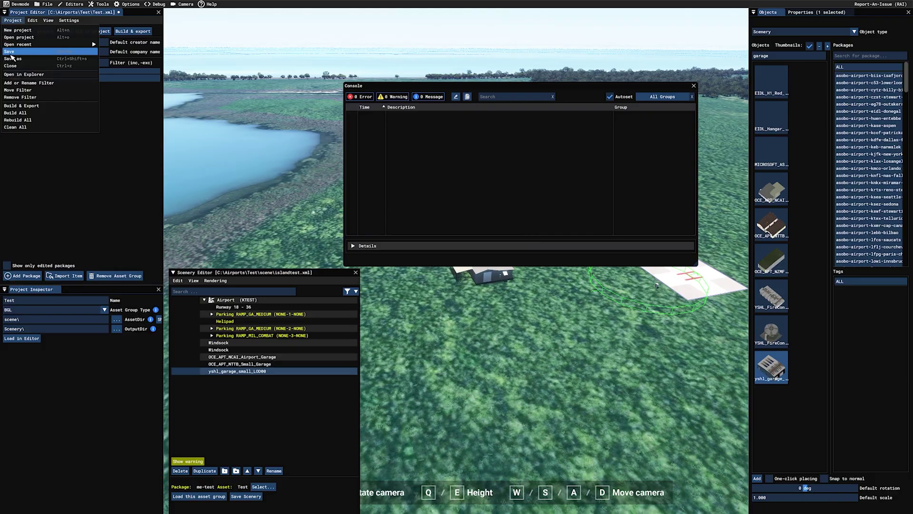
{"action": "left_click", "coordinate": [13, 52]}
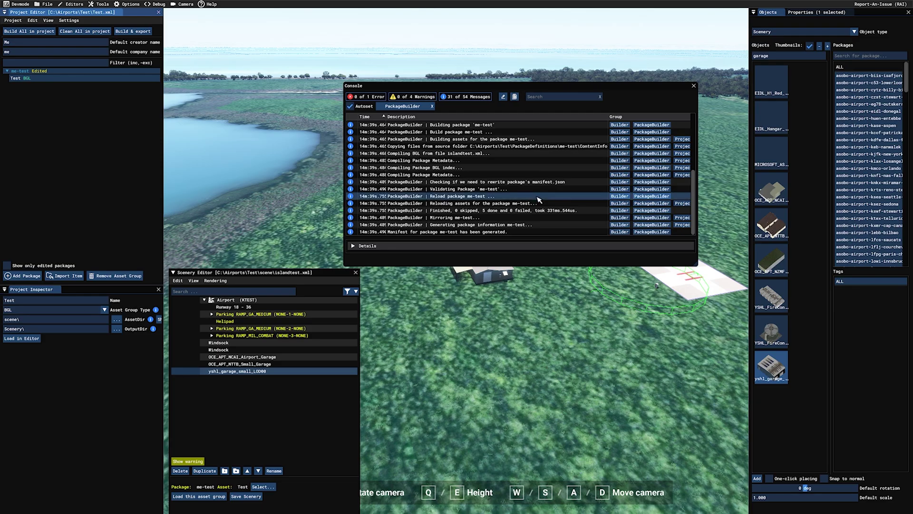
Check the PackageBuilder's finished entry in the console for skipped or failed items, and close the console.
{"action": "left_click", "coordinate": [451, 212]}
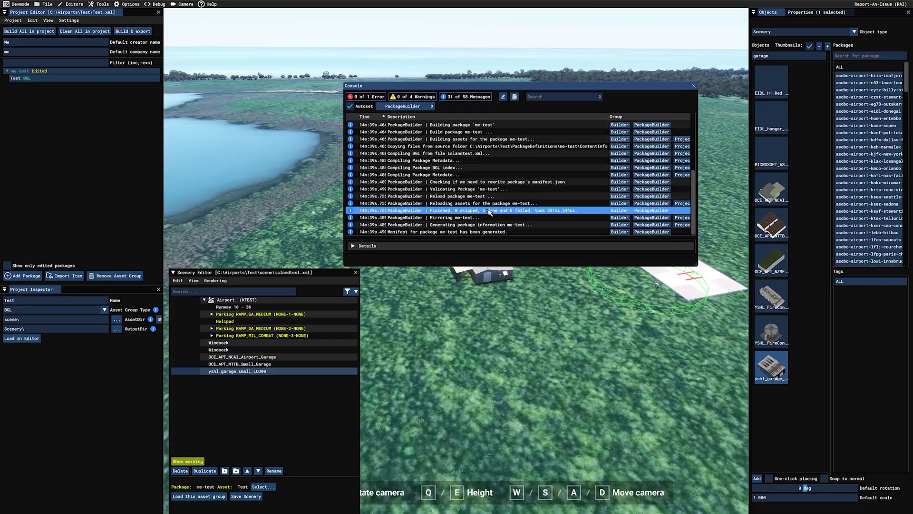
{"action": "left_click_drag", "start_coordinate": [594, 92], "coordinate": [603, 90]}
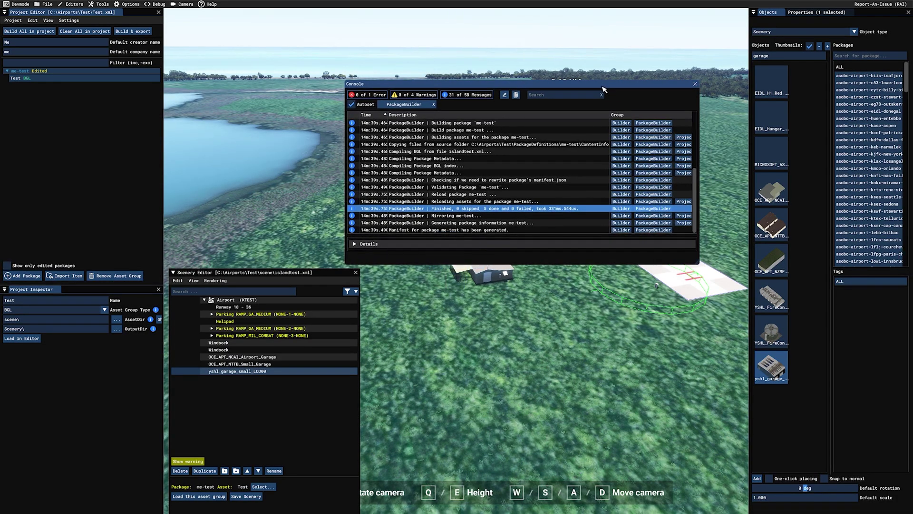
{"action": "left_click", "coordinate": [696, 84]}
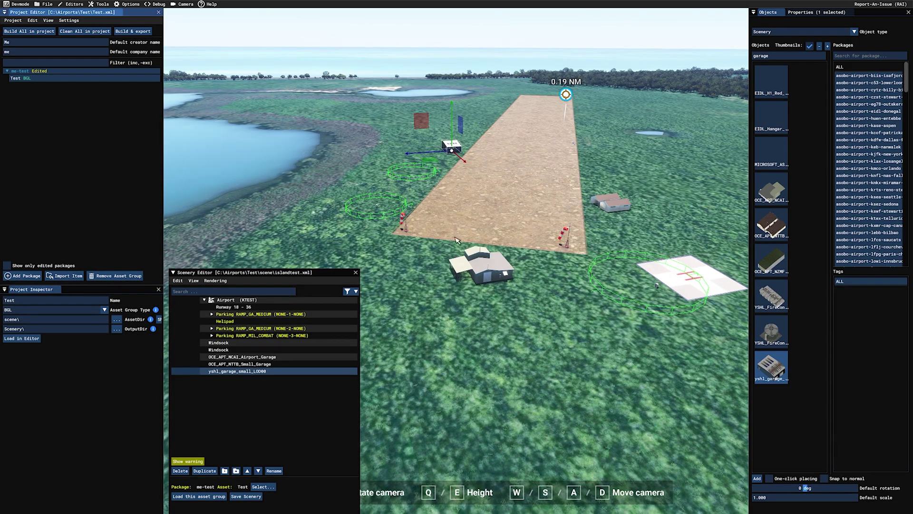
Open the Virtual File System tool and show its Packages Folders options.
{"action": "left_click", "coordinate": [101, 5]}
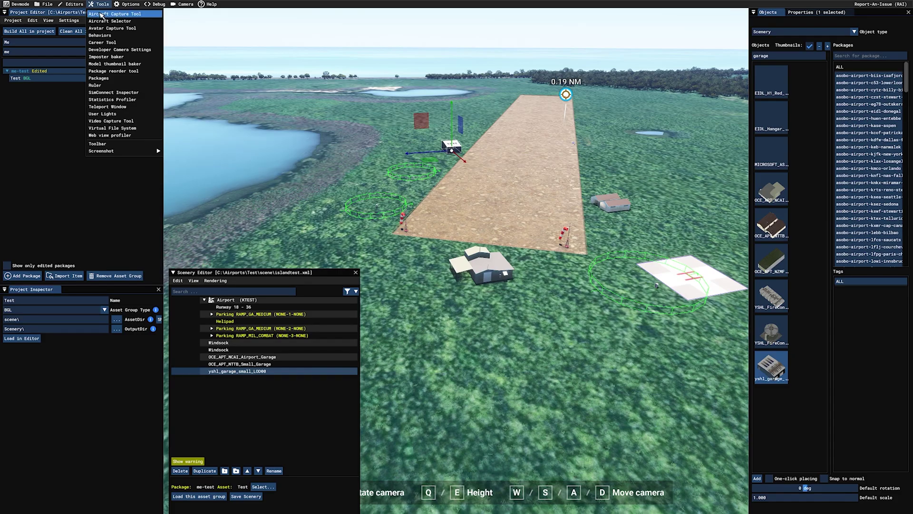
{"action": "left_click", "coordinate": [129, 130]}
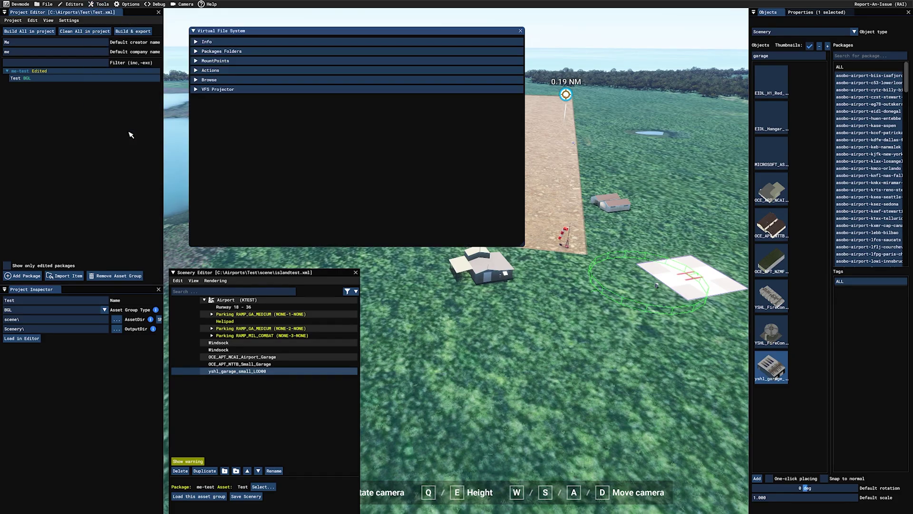
{"action": "left_click", "coordinate": [202, 51]}
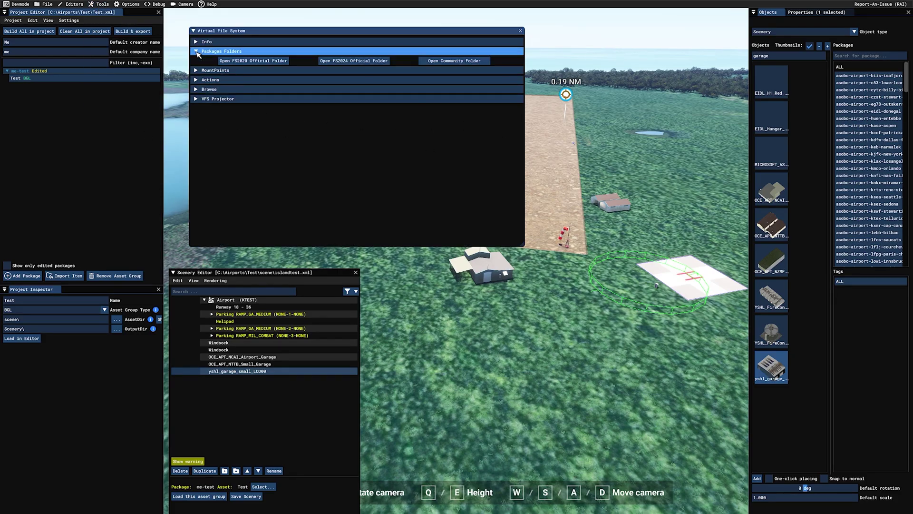
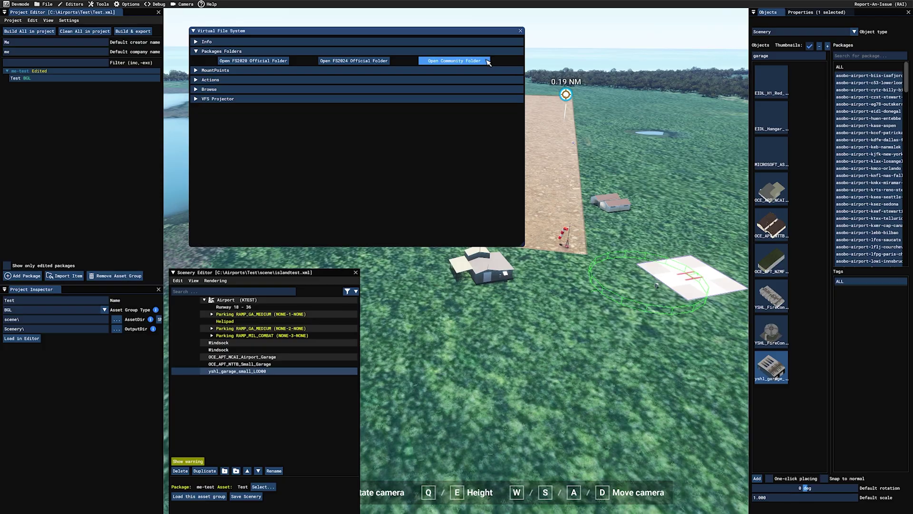
Close the Virtual File System tool and the Scenery Editor.
{"action": "left_click", "coordinate": [522, 31]}
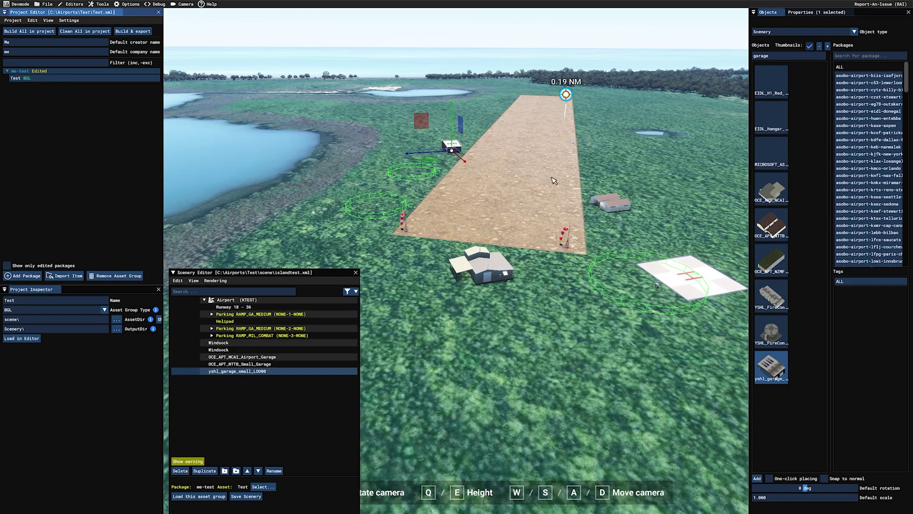
{"action": "left_click", "coordinate": [357, 274]}
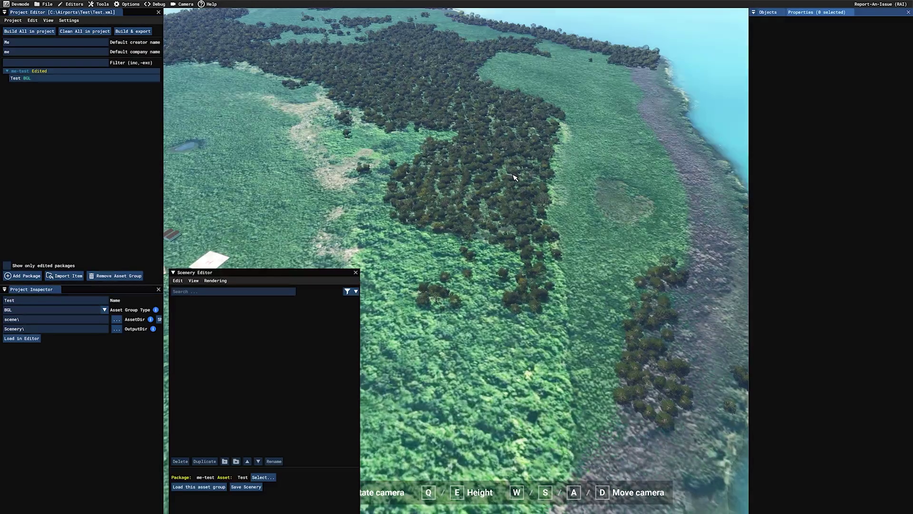
{"action": "key", "text": "e"}
{"action": "key", "text": "q"}
{"action": "key", "text": "w"}
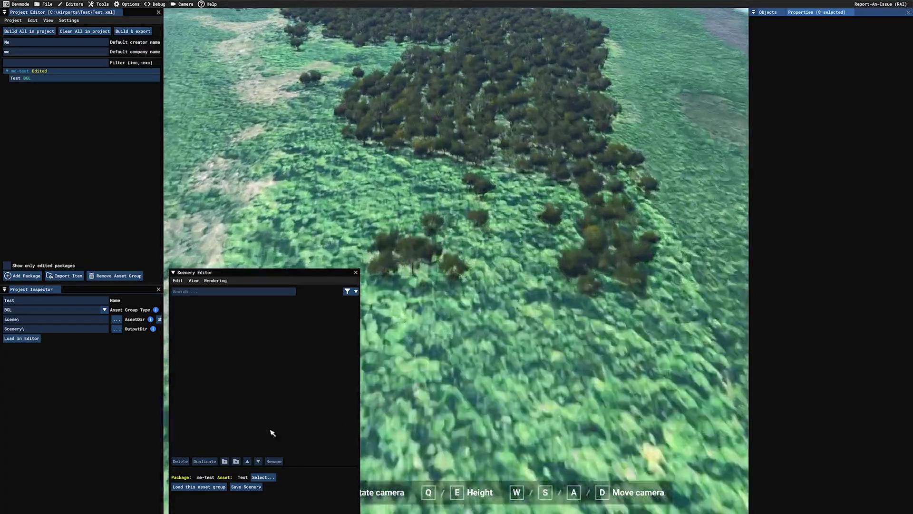
{"action": "left_click", "coordinate": [187, 487]}
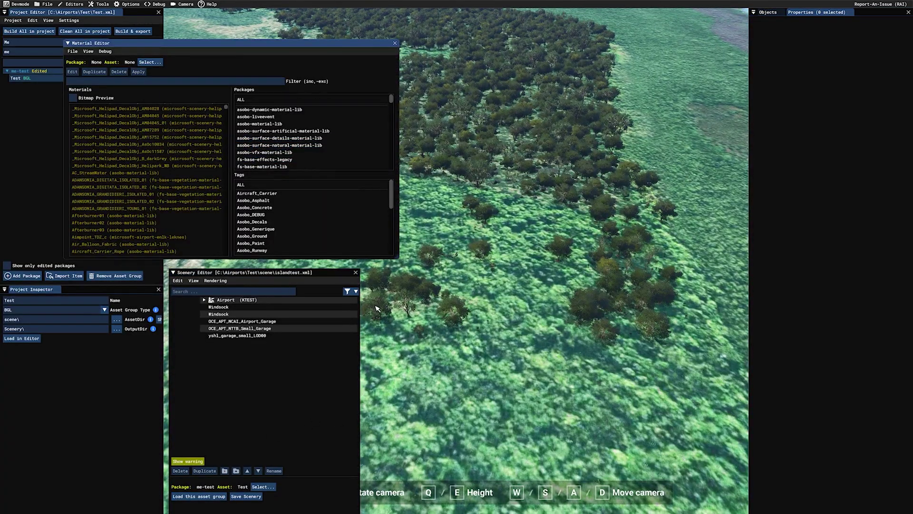
{"action": "left_click", "coordinate": [355, 272]}
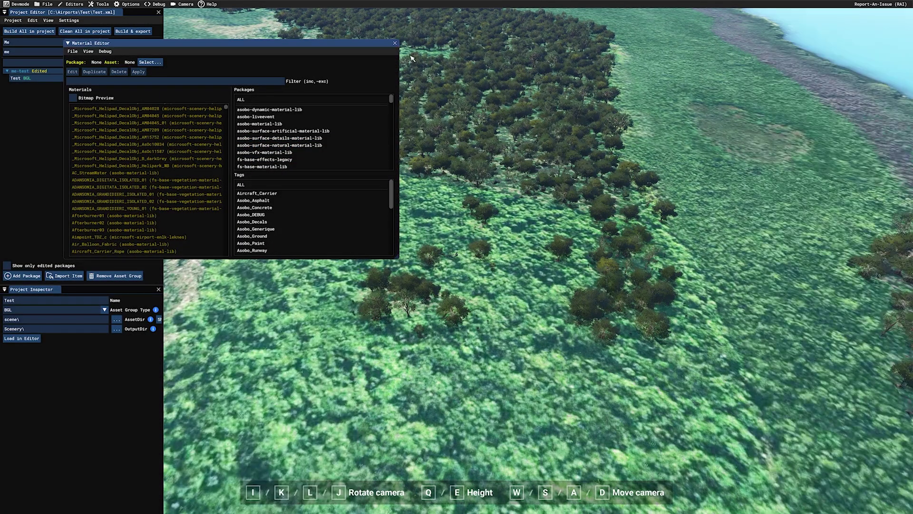
{"action": "left_click", "coordinate": [395, 43]}
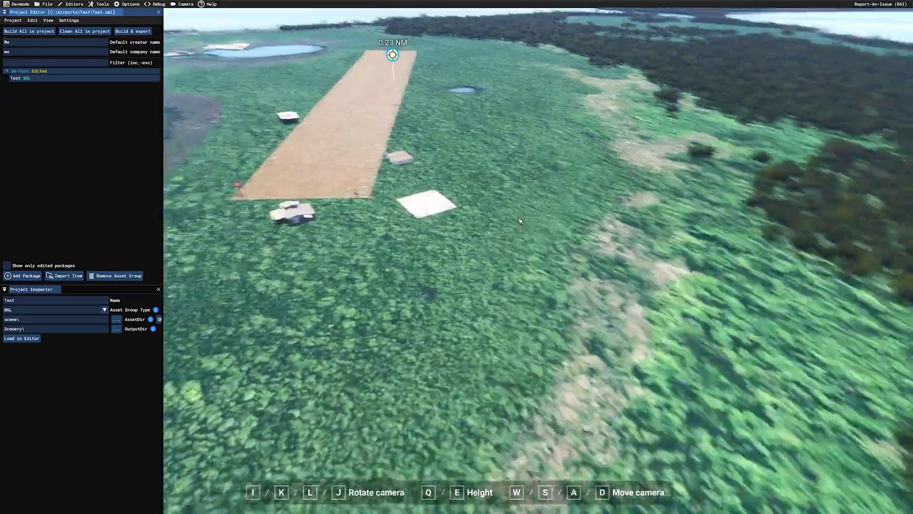
Reopen the Scenery Editor with its Objects list, load the me-test package's Test asset group, and dismiss the Material Editor.
{"action": "right_click_drag", "start_coordinate": [520, 221], "coordinate": [396, 348]}
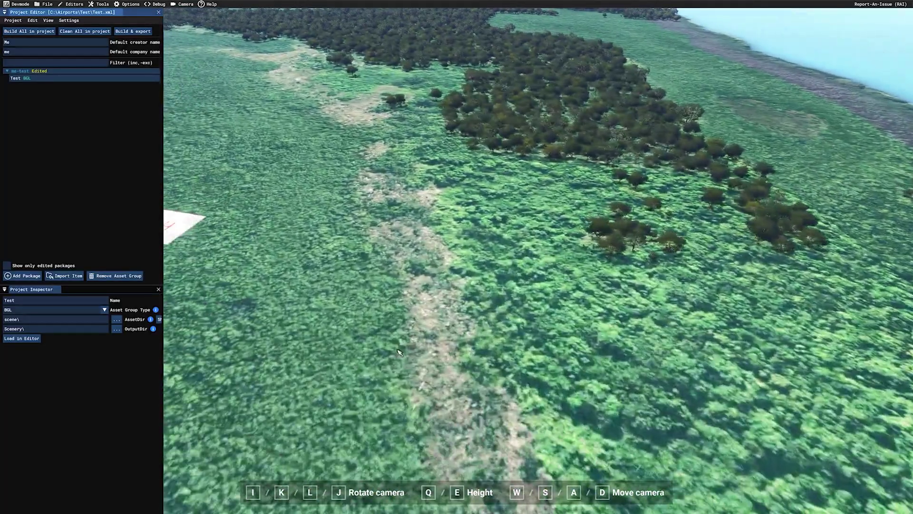
{"action": "left_click", "coordinate": [72, 4]}
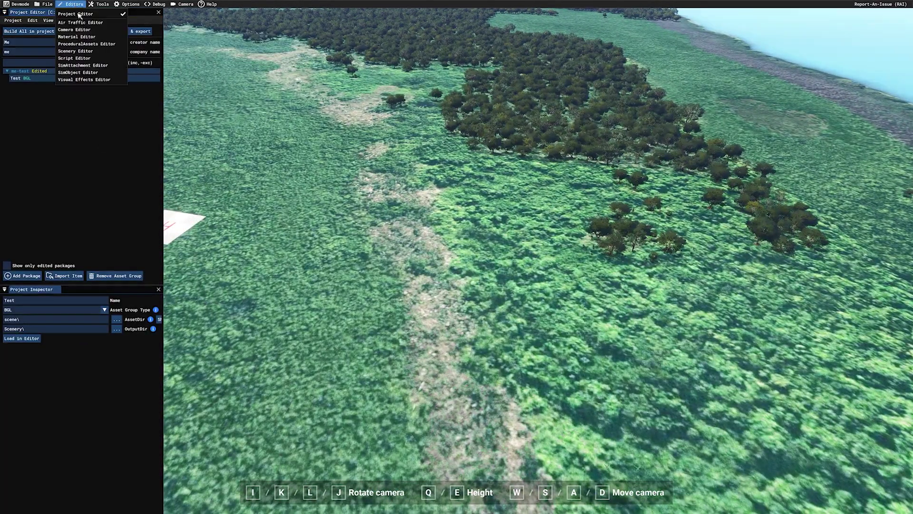
{"action": "left_click", "coordinate": [85, 51]}
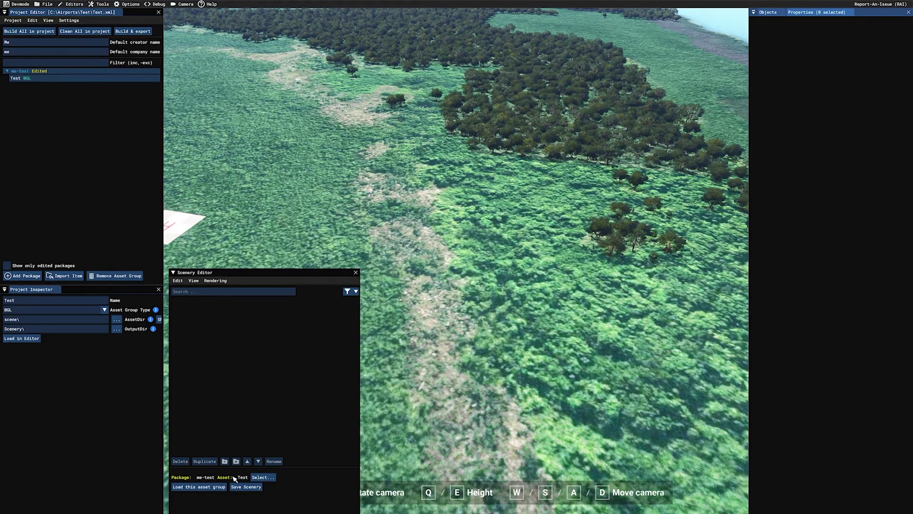
{"action": "left_click", "coordinate": [766, 11]}
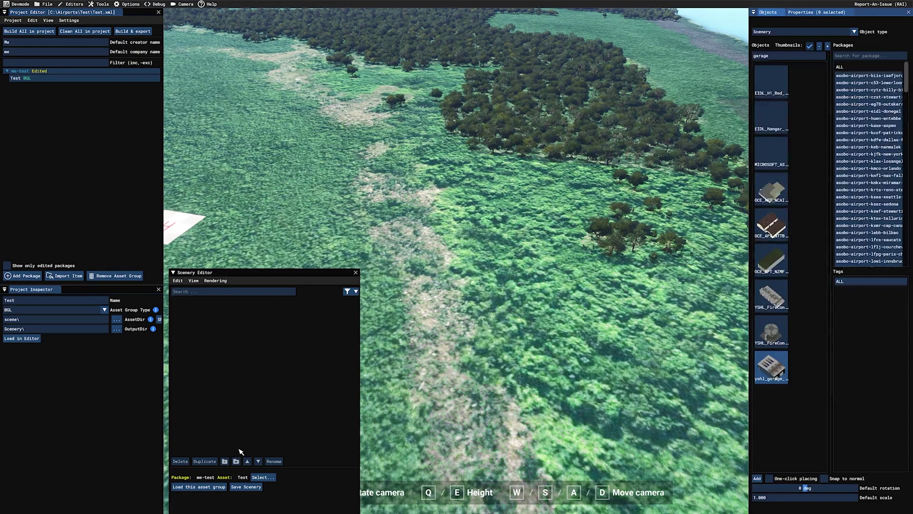
{"action": "left_click", "coordinate": [199, 486]}
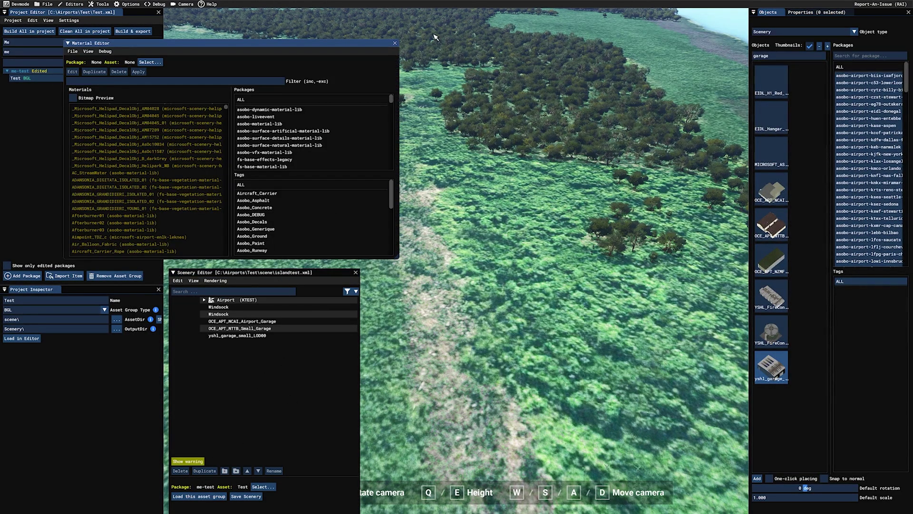
{"action": "left_click", "coordinate": [395, 43]}
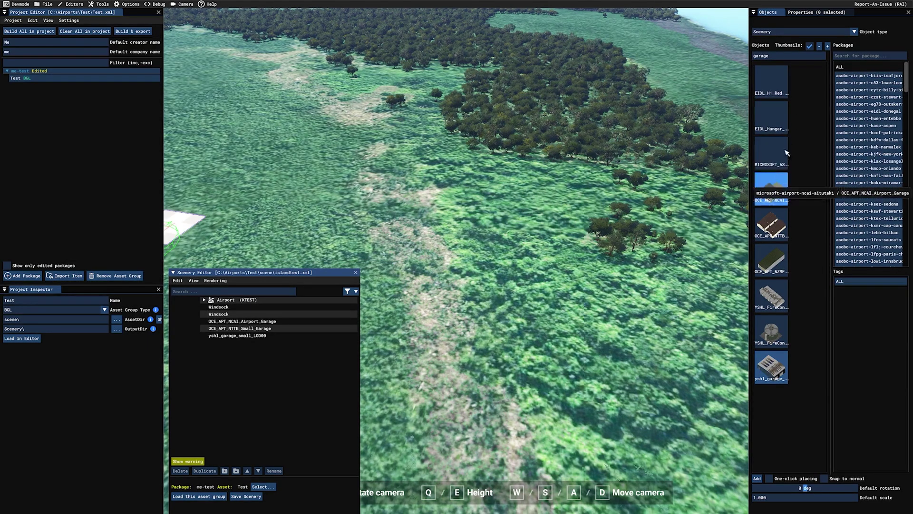
Add a Polygon object with one-click placing enabled, placing its first point on the grass between the forest and the shoreline.
{"action": "left_click", "coordinate": [854, 31]}
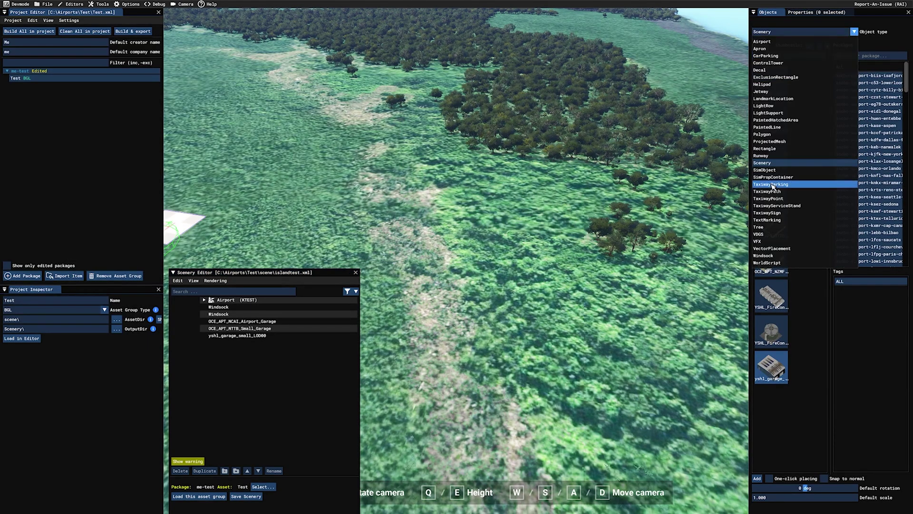
{"action": "key", "text": "d"}
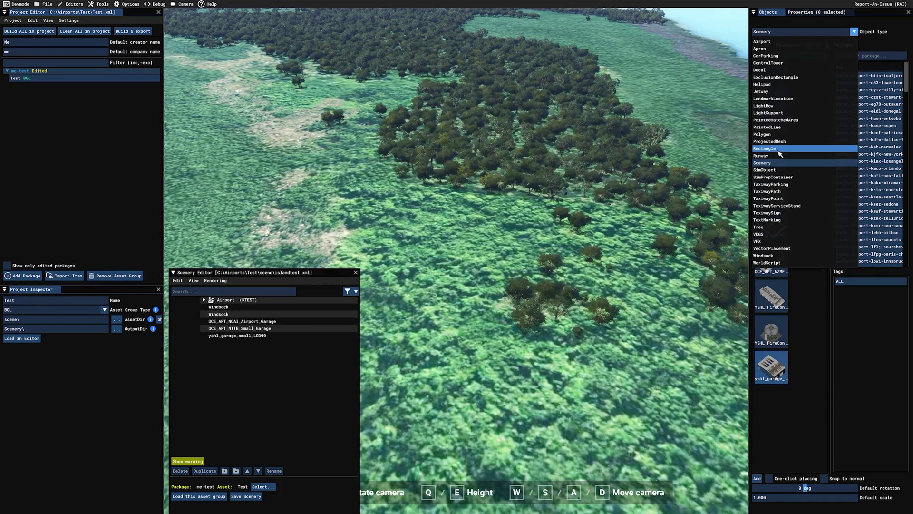
{"action": "key", "text": "d"}
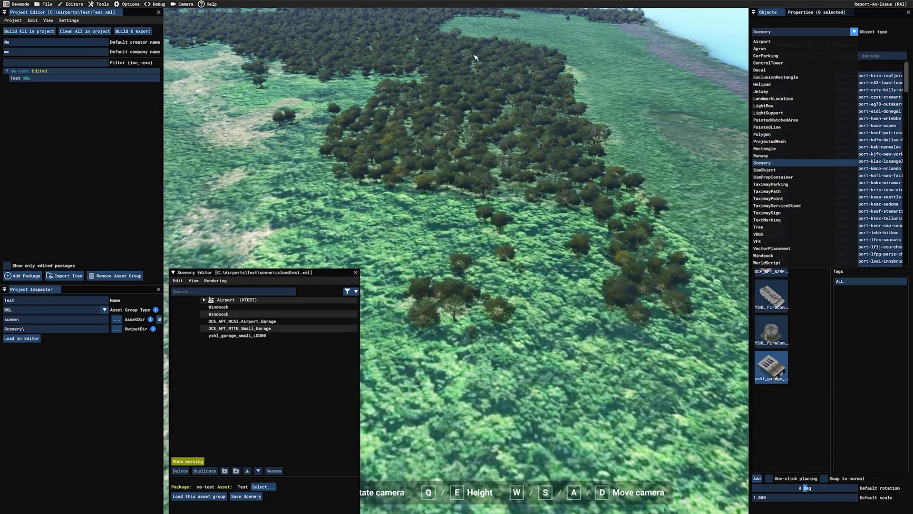
{"action": "left_click", "coordinate": [768, 135]}
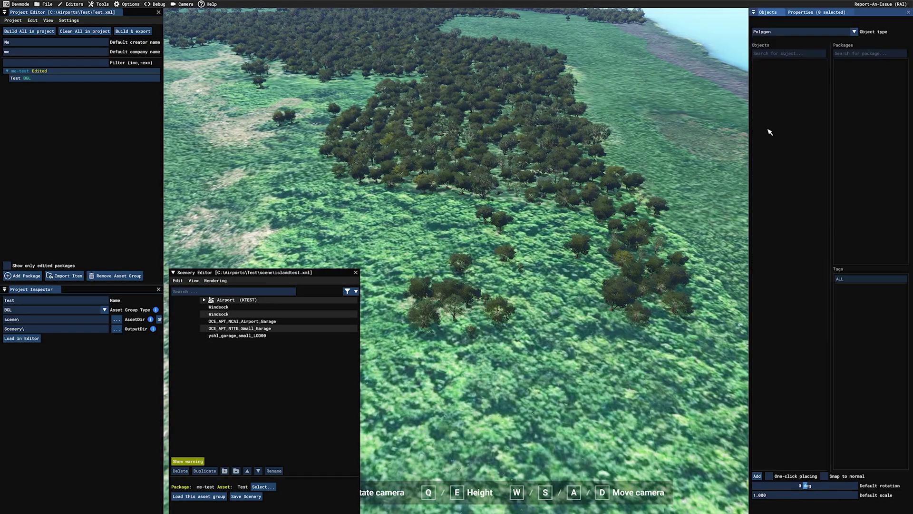
{"action": "left_click", "coordinate": [769, 476]}
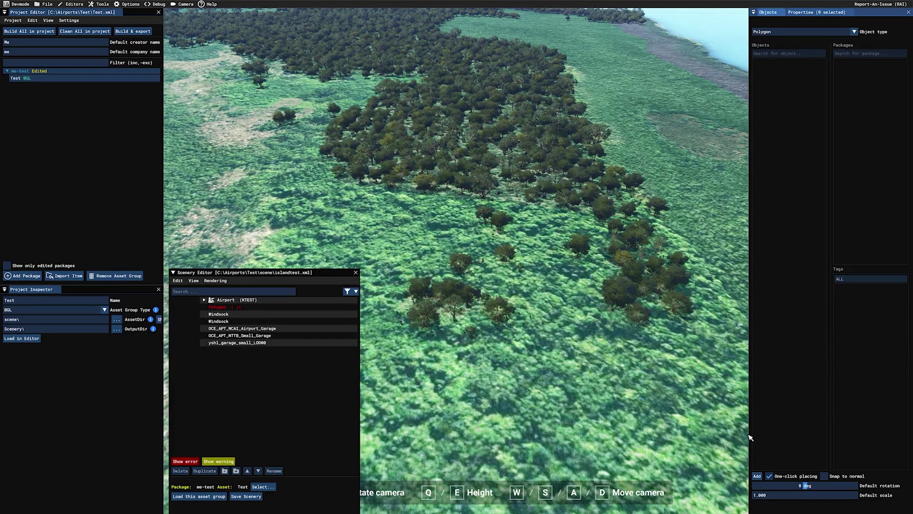
{"action": "left_click", "coordinate": [757, 476]}
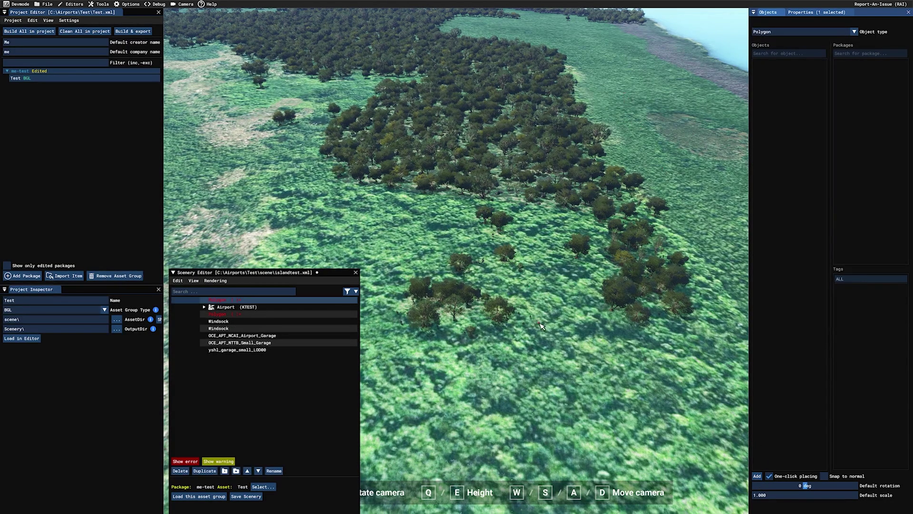
{"action": "left_click", "coordinate": [608, 57]}
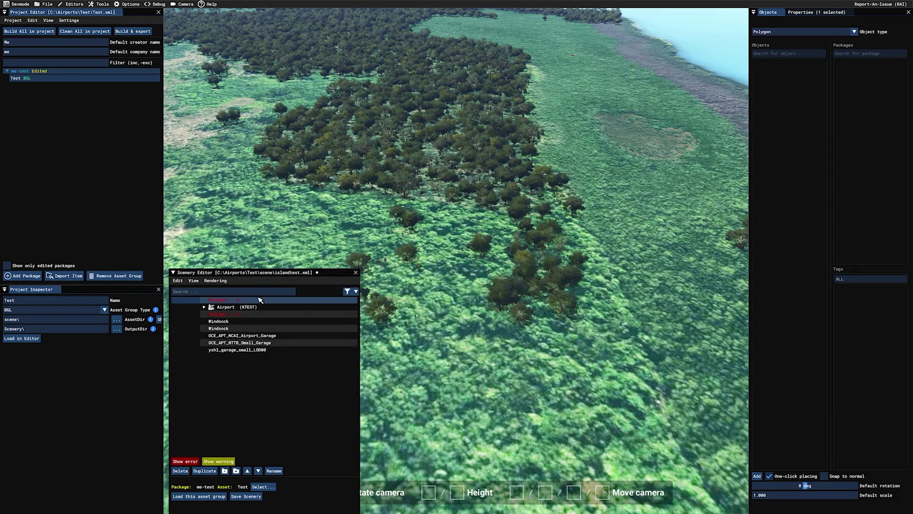
{"action": "right_click", "coordinate": [220, 301]}
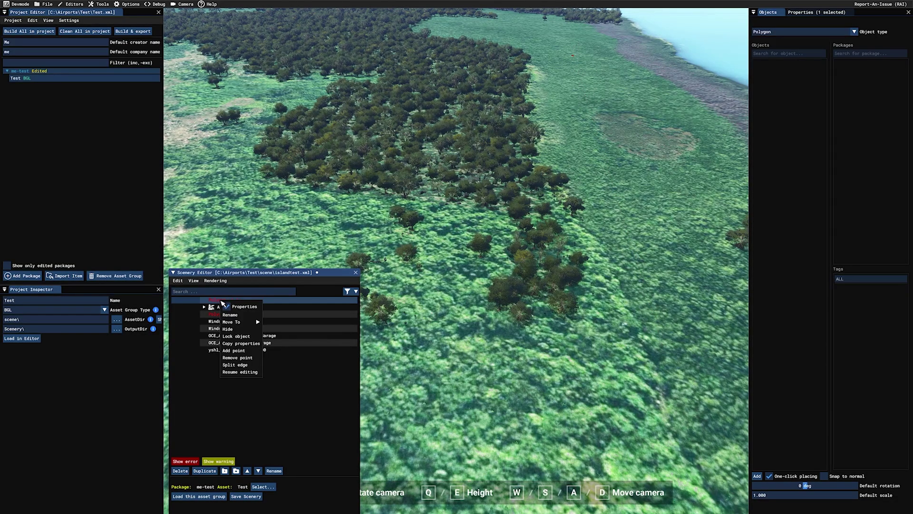
{"action": "left_click", "coordinate": [235, 371]}
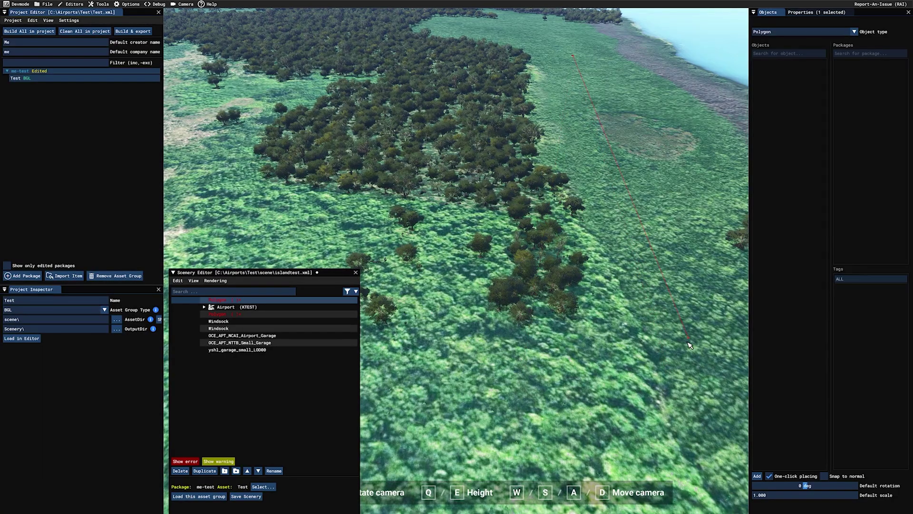
{"action": "right_click", "coordinate": [240, 301]}
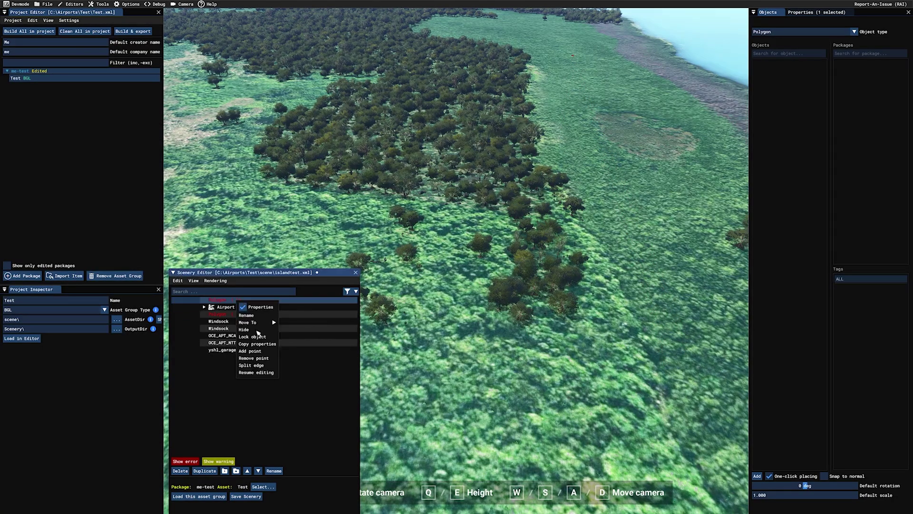
{"action": "left_click", "coordinate": [257, 371]}
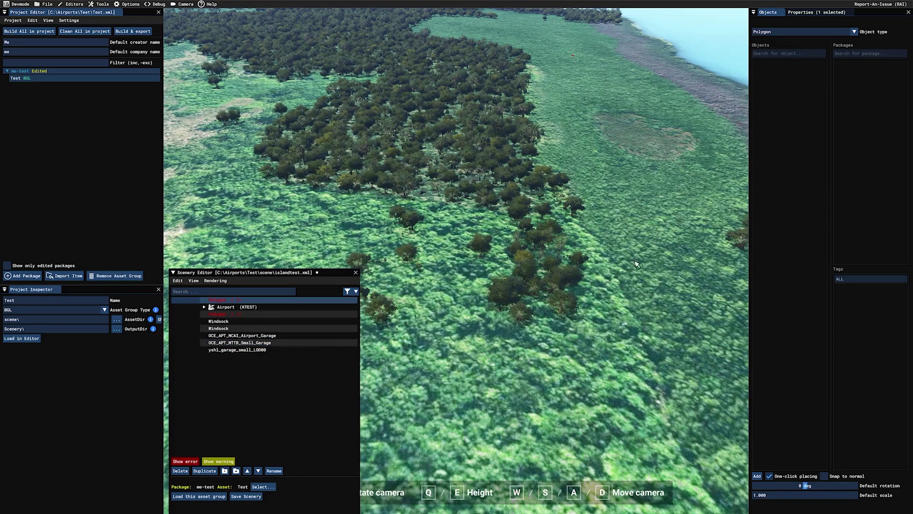
Move the new polygon below the airport in the object list, and resume editing it to place its second point beyond the forest's near end.
{"action": "left_click_drag", "start_coordinate": [227, 299], "coordinate": [232, 312]}
{"action": "right_click", "coordinate": [232, 313]}
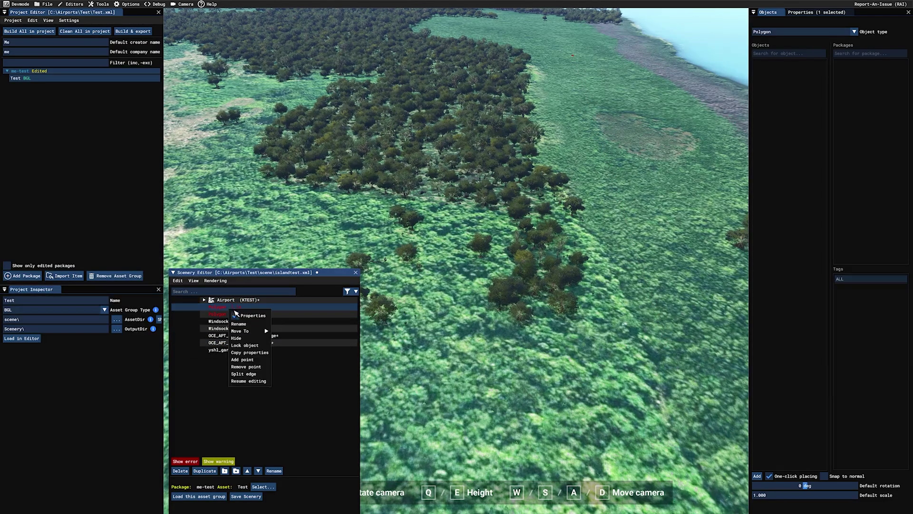
{"action": "left_click", "coordinate": [242, 381]}
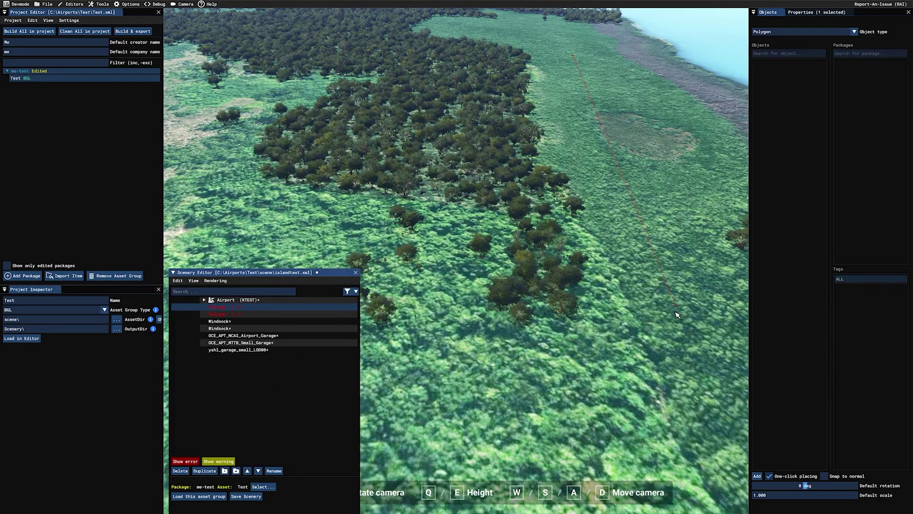
{"action": "left_click", "coordinate": [695, 332]}
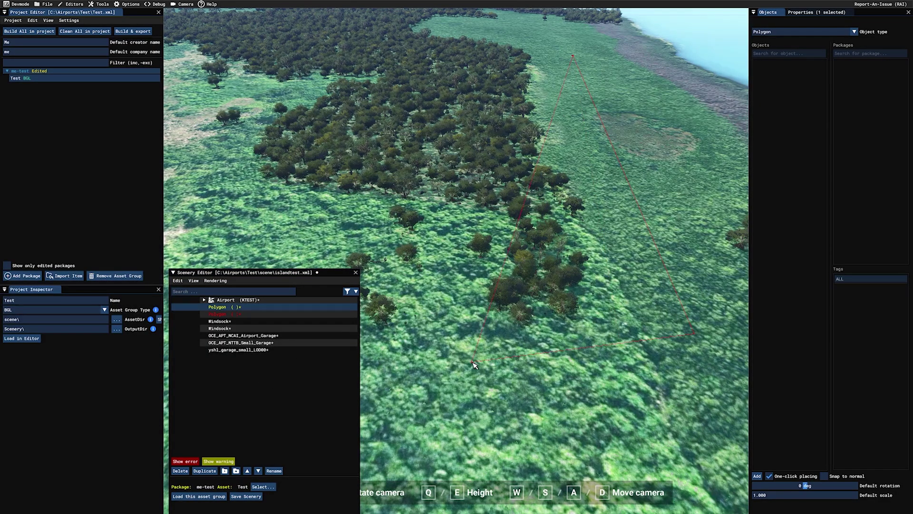
{"action": "key", "text": "a"}
{"action": "key", "text": "d"}
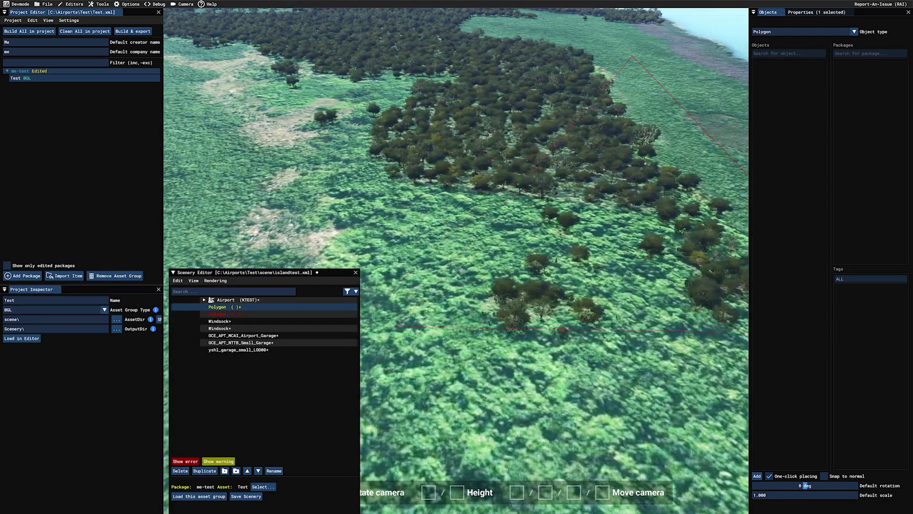
{"action": "key", "text": "a"}
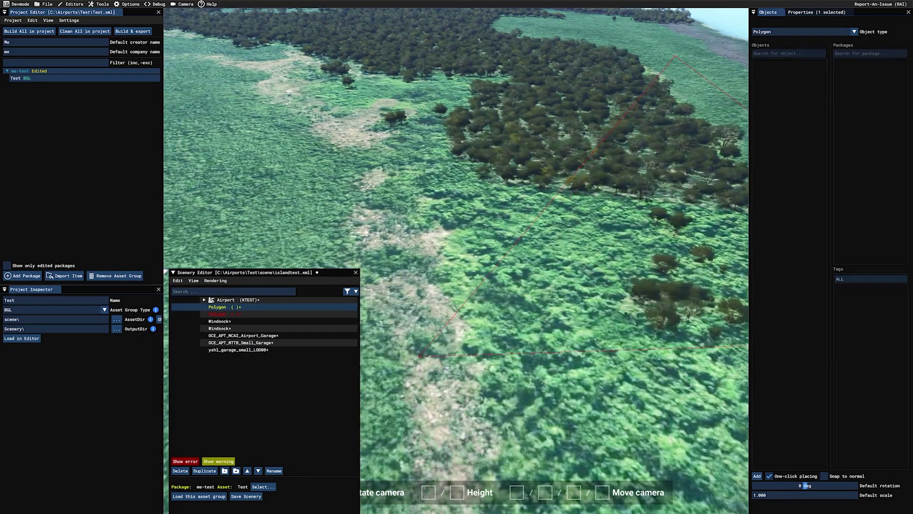
{"action": "key", "text": "a"}
{"action": "key", "text": "d"}
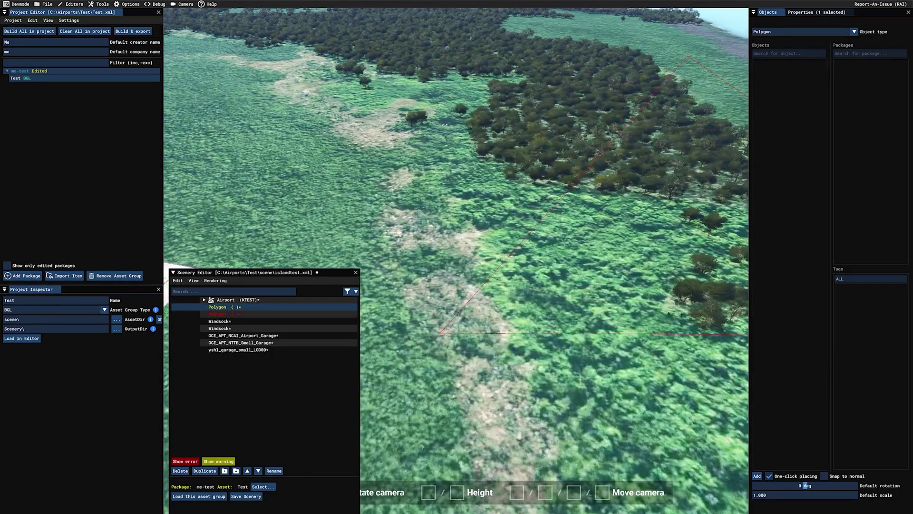
{"action": "key", "text": "d"}
{"action": "key", "text": "Escape"}
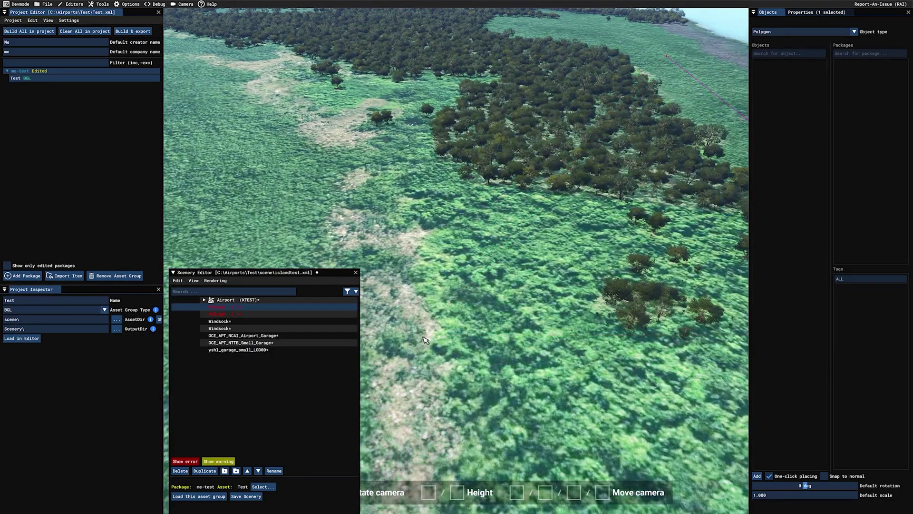
{"action": "right_click", "coordinate": [254, 311]}
{"action": "left_click", "coordinate": [257, 380]}
{"action": "right_click", "coordinate": [225, 309]}
{"action": "left_click", "coordinate": [243, 378]}
{"action": "right_click", "coordinate": [399, 335]}
{"action": "key", "text": "Escape"}
{"action": "key", "text": "Escape"}
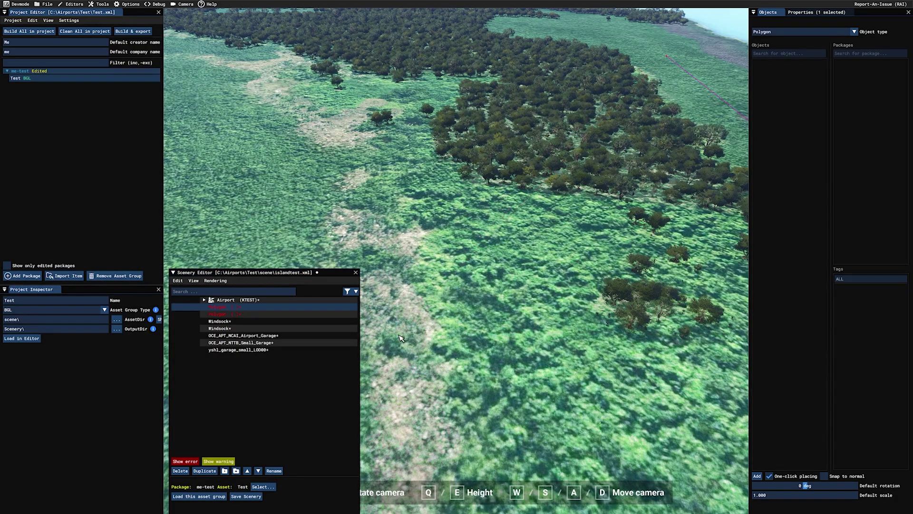
Resume editing the polygon and complete its four-sided outline around the forest beside the bare clearing.
{"action": "right_click", "coordinate": [238, 311]}
{"action": "left_click", "coordinate": [254, 377]}
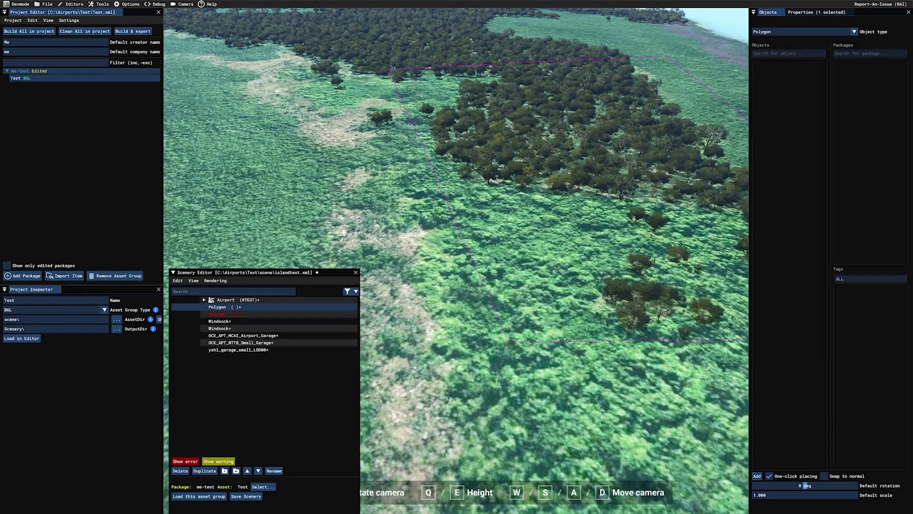
{"action": "key", "text": "s"}
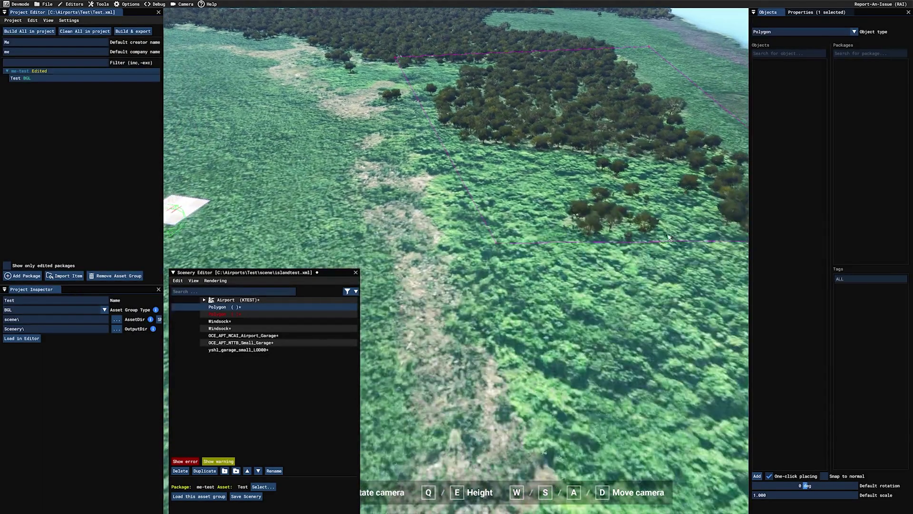
{"action": "key", "text": "d"}
{"action": "key", "text": "a"}
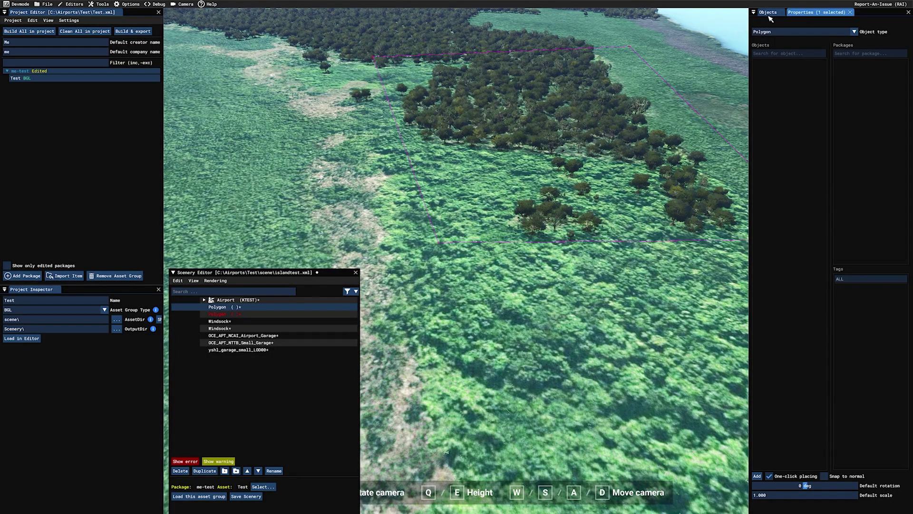
{"action": "key", "text": "d"}
{"action": "key", "text": "w"}
{"action": "key", "text": "a"}
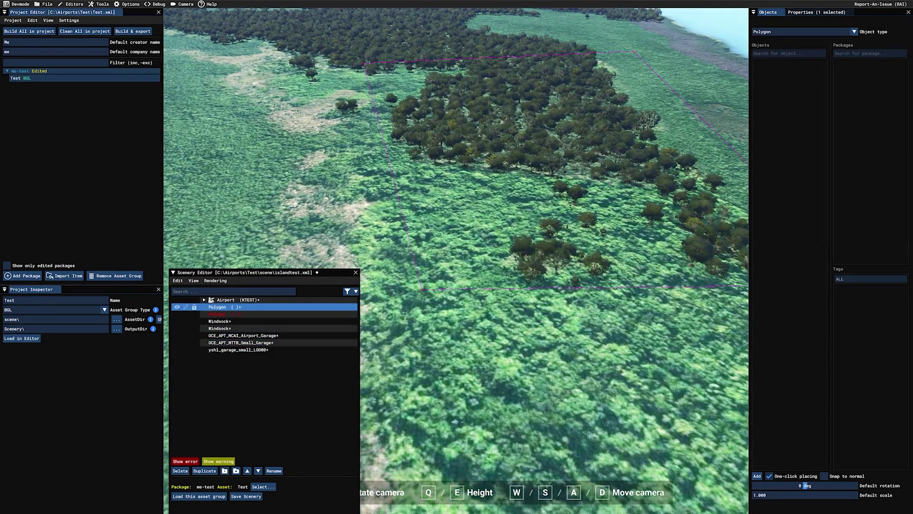
{"action": "left_click", "coordinate": [184, 176]}
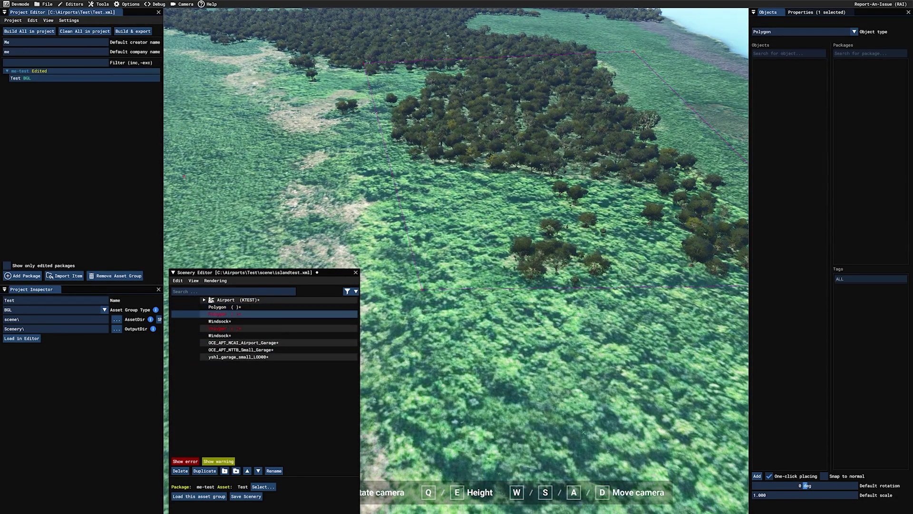
{"action": "right_click", "coordinate": [300, 75]}
{"action": "left_click", "coordinate": [430, 353]}
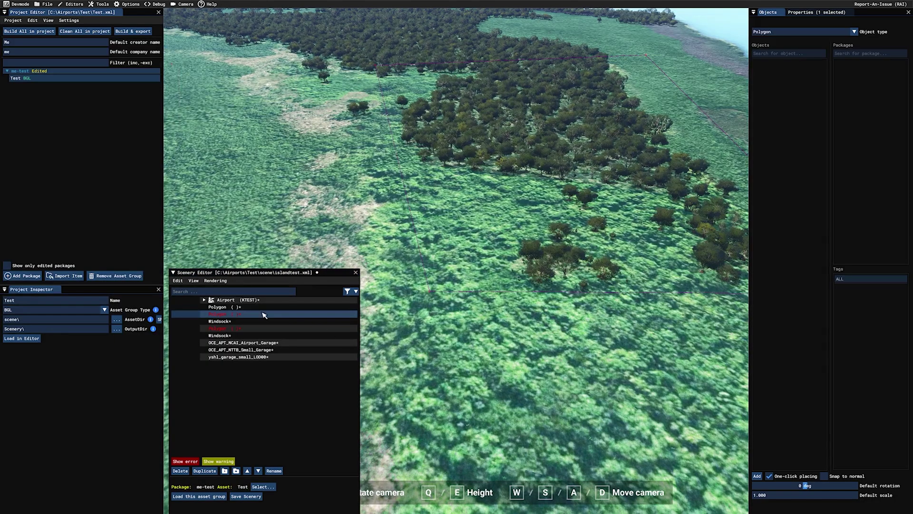
Turn off one-click placing and delete the stray incomplete polygon listed below the forest polygon.
{"action": "left_click", "coordinate": [769, 475]}
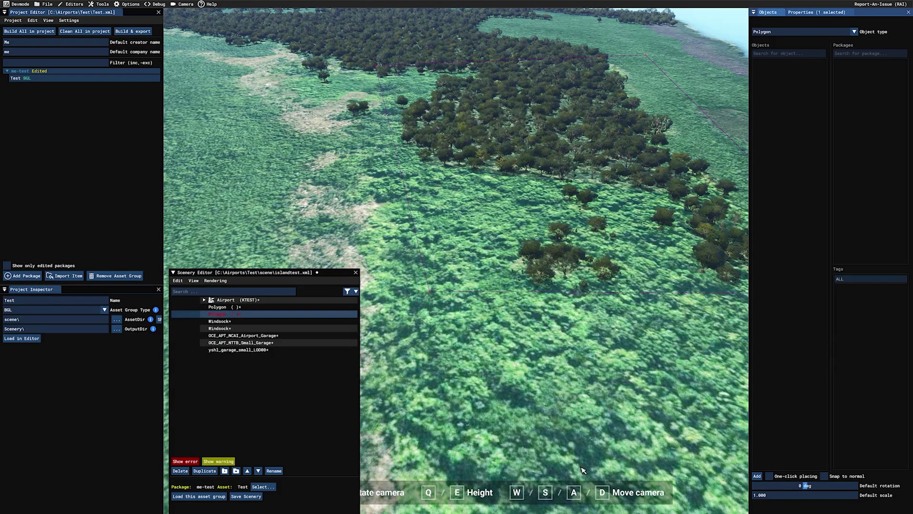
{"action": "left_click", "coordinate": [227, 309]}
{"action": "left_click", "coordinate": [222, 309]}
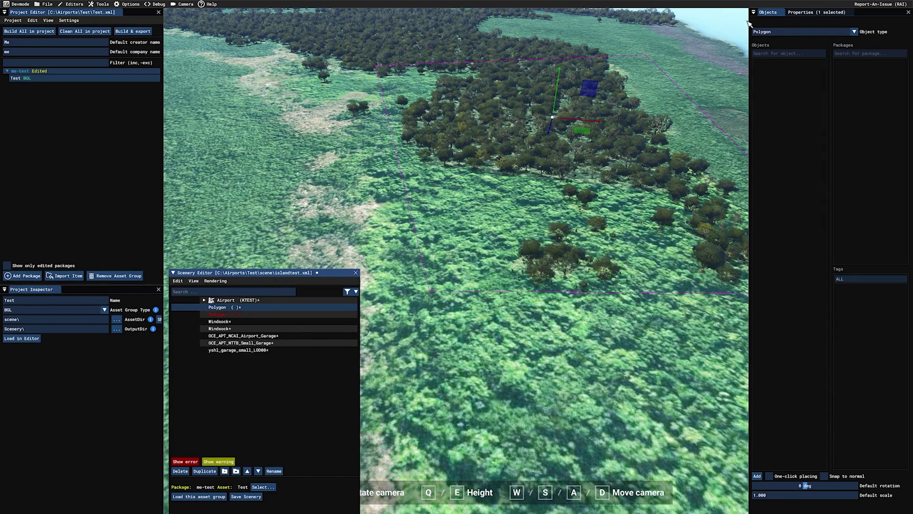
{"action": "left_click", "coordinate": [815, 12]}
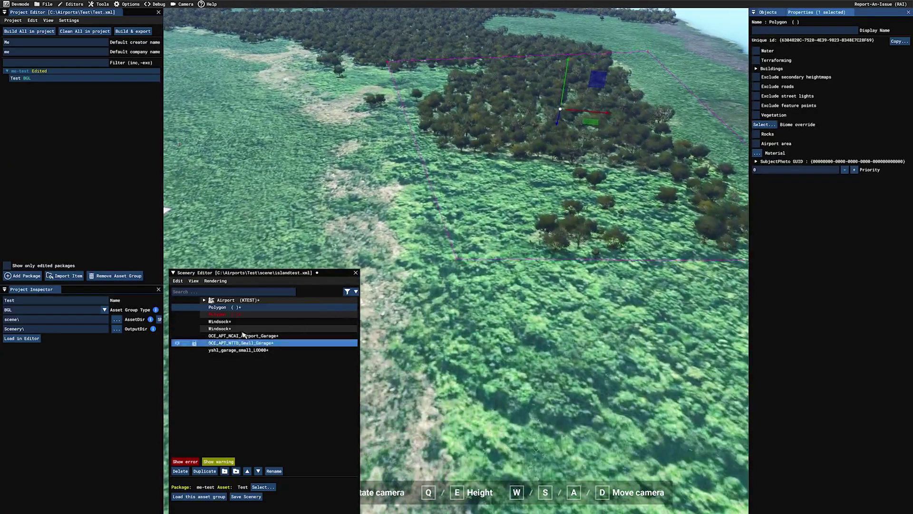
{"action": "left_click", "coordinate": [234, 315]}
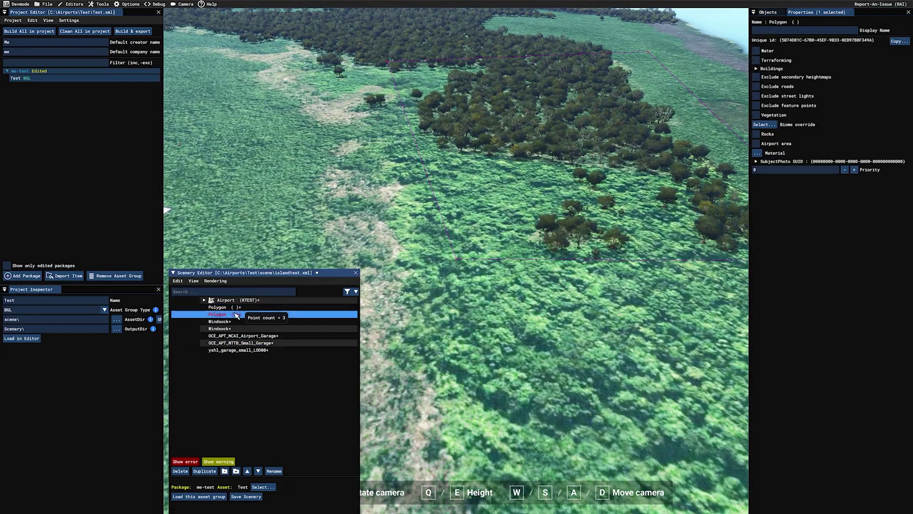
{"action": "key", "text": "Delete"}
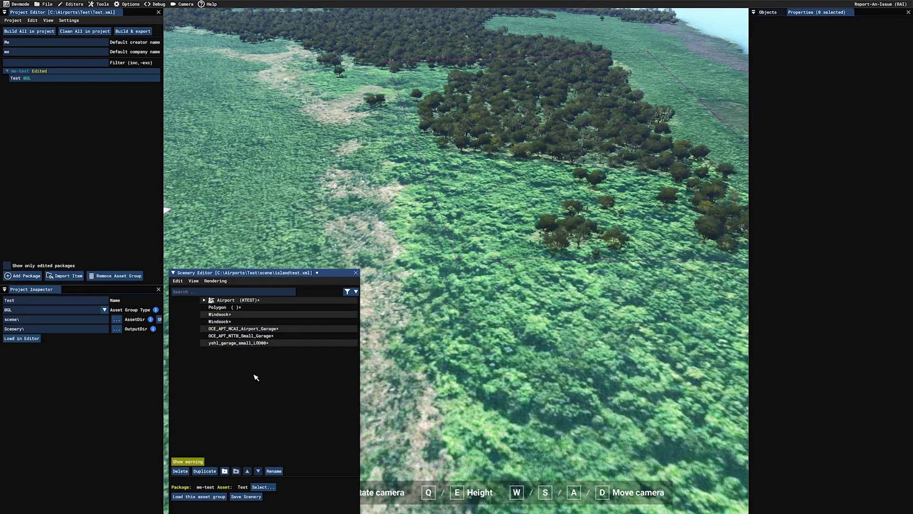
Enable vegetation on the forest polygon, with a scale of 0.31 and a density of 0.00.
{"action": "left_click", "coordinate": [221, 307]}
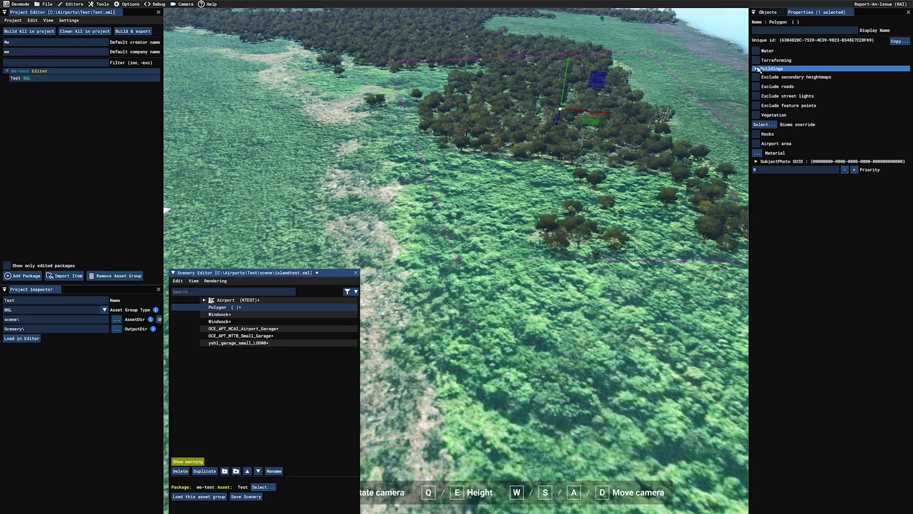
{"action": "left_click", "coordinate": [756, 116]}
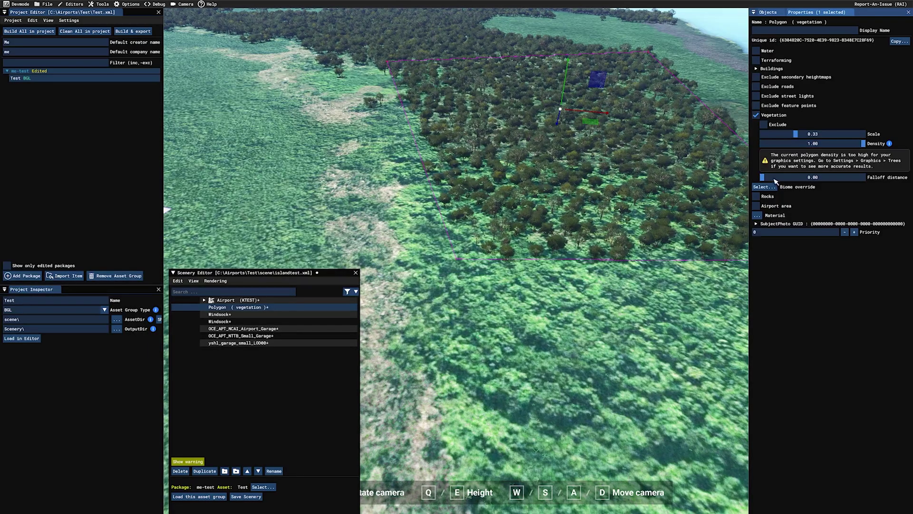
{"action": "mouse_move", "coordinate": [796, 133]}
{"action": "left_mouse_down"}
{"action": "mouse_move", "coordinate": [810, 135]}
{"action": "mouse_move", "coordinate": [794, 134]}
{"action": "left_mouse_up"}
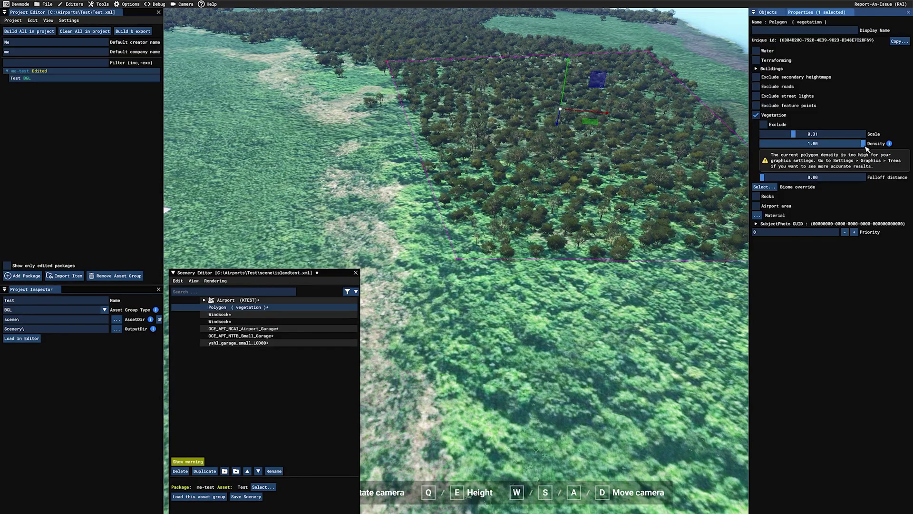
{"action": "left_click_drag", "start_coordinate": [863, 144], "coordinate": [745, 151]}
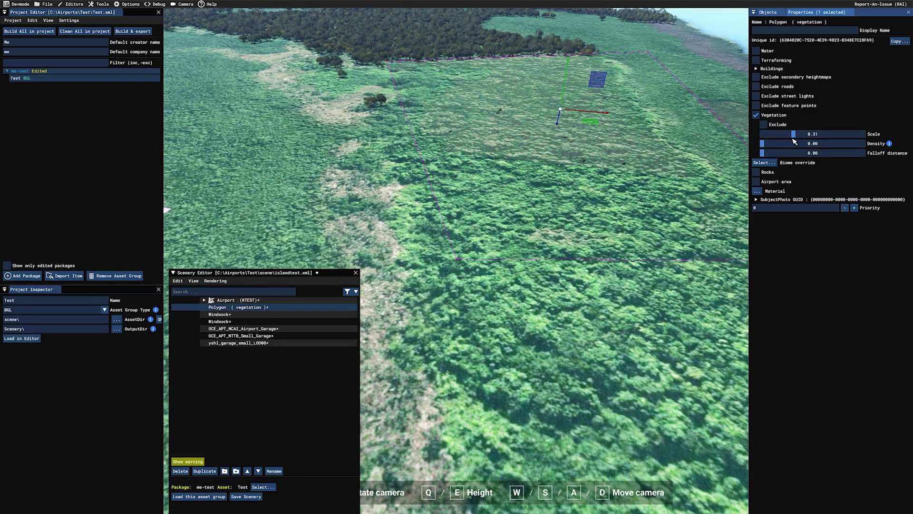
Lower the forest polygon's vegetation scale toward its minimum and readjust the vegetation density.
{"action": "left_click_drag", "start_coordinate": [793, 135], "coordinate": [762, 135]}
{"action": "left_click", "coordinate": [780, 134]}
{"action": "left_click_drag", "start_coordinate": [762, 147], "coordinate": [805, 149]}
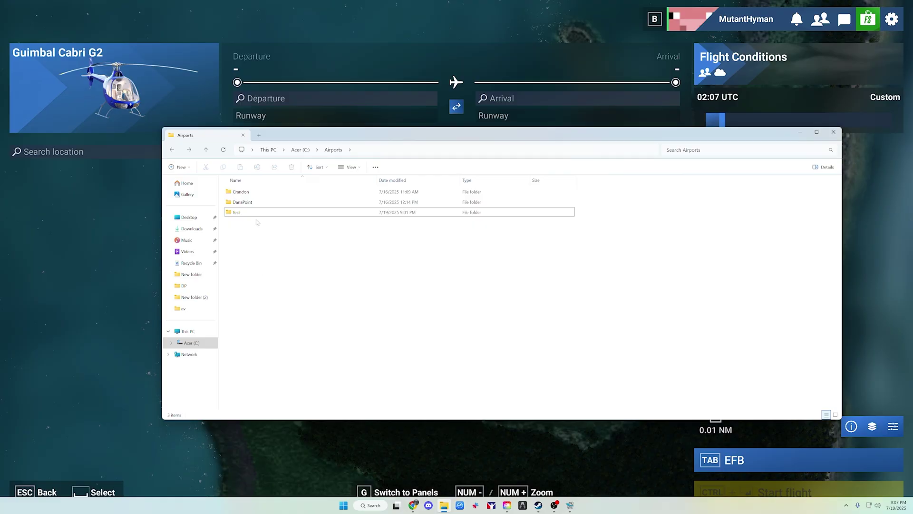
Switch to File Explorer and open the Test project's Packages folder inside Airports to locate the me-test package folder.
{"action": "left_click", "coordinate": [233, 210]}
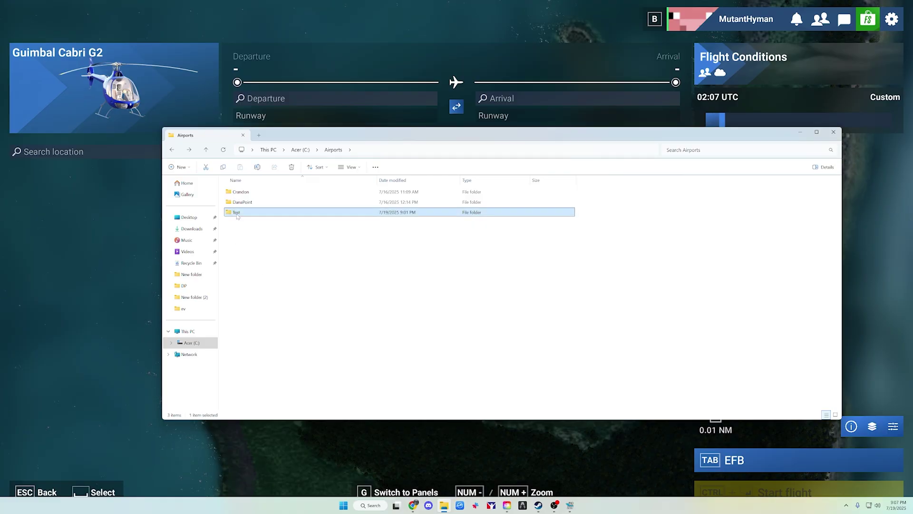
{"action": "double_click", "coordinate": [236, 213]}
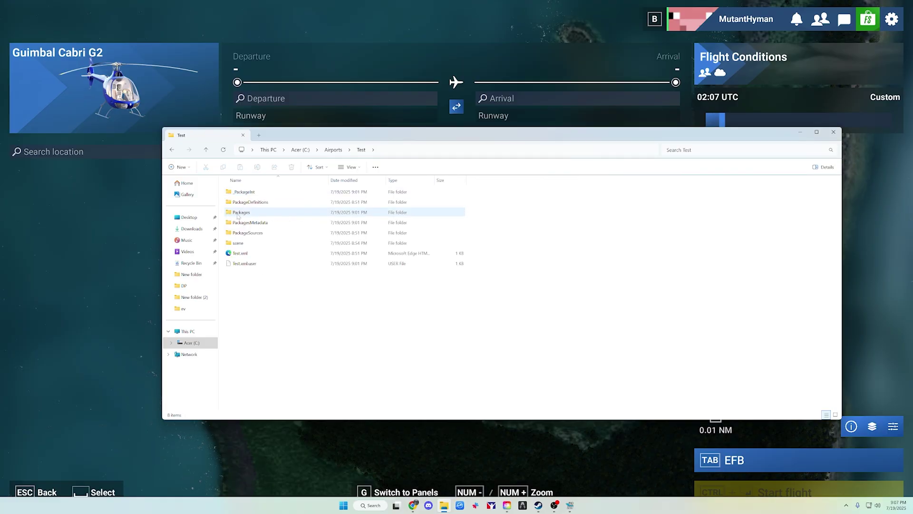
{"action": "double_click", "coordinate": [238, 214]}
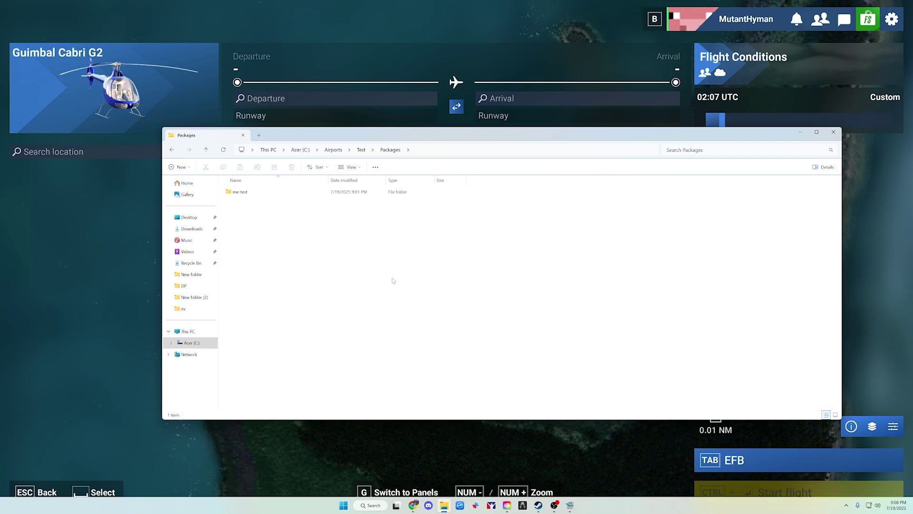
{"action": "mouse_move", "coordinate": [241, 194]}
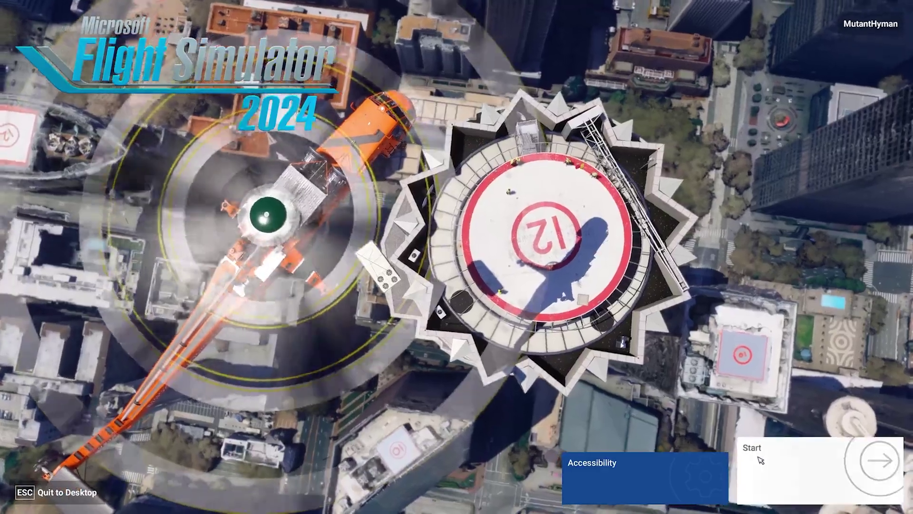
Enter Microsoft Flight Simulator 2024, set the flight time to 12:57 UTC, and locate KTEST on the world map.
{"action": "left_click", "coordinate": [751, 453]}
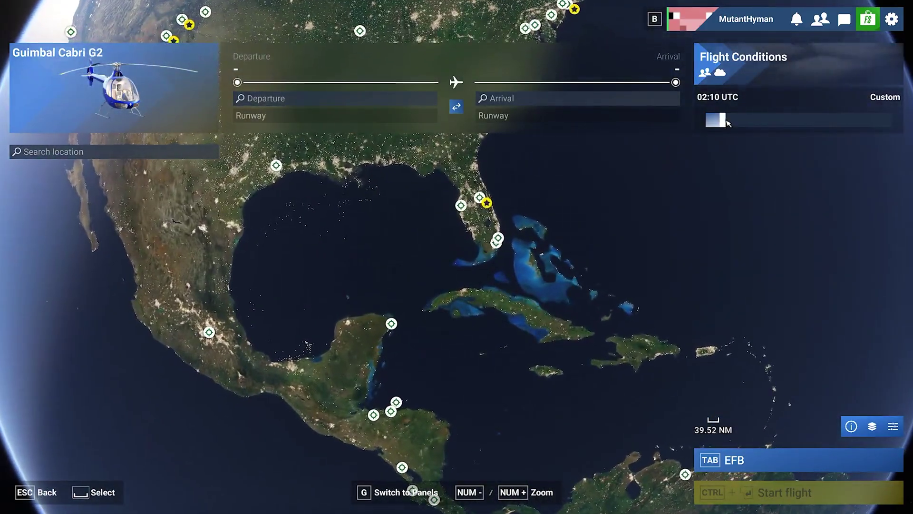
{"action": "left_click_drag", "start_coordinate": [716, 119], "coordinate": [806, 120]}
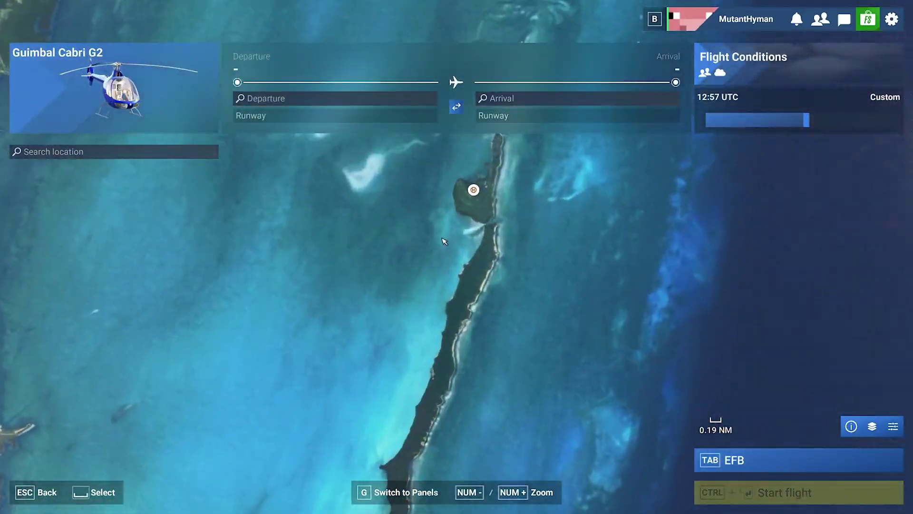
{"action": "scroll", "coordinate": [442, 264], "scroll_direction": "up", "scroll_amount": 3}
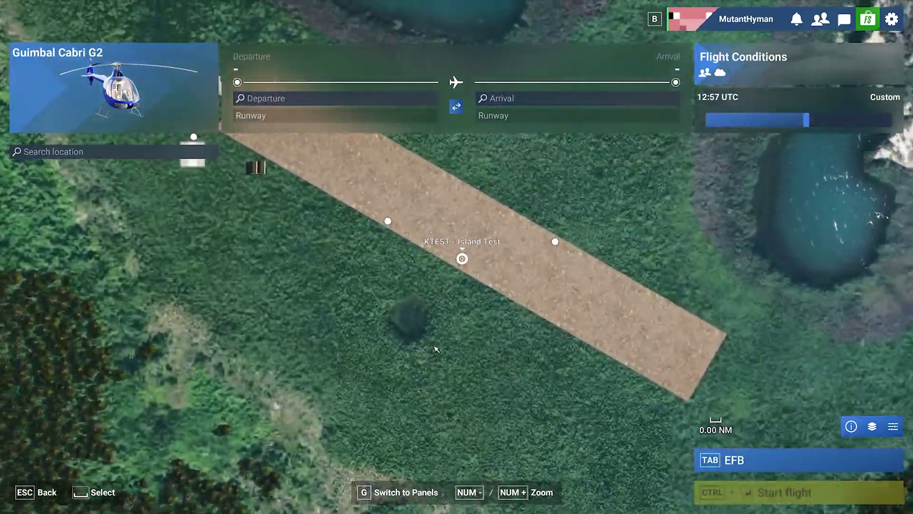
Examine KTEST's runway, helipad, buildings and parking spots on the world map.
{"action": "scroll", "coordinate": [435, 348], "scroll_direction": "down", "scroll_amount": 3}
{"action": "scroll", "coordinate": [472, 333], "scroll_direction": "up", "scroll_amount": 3}
{"action": "left_click_drag", "start_coordinate": [365, 329], "coordinate": [415, 405]}
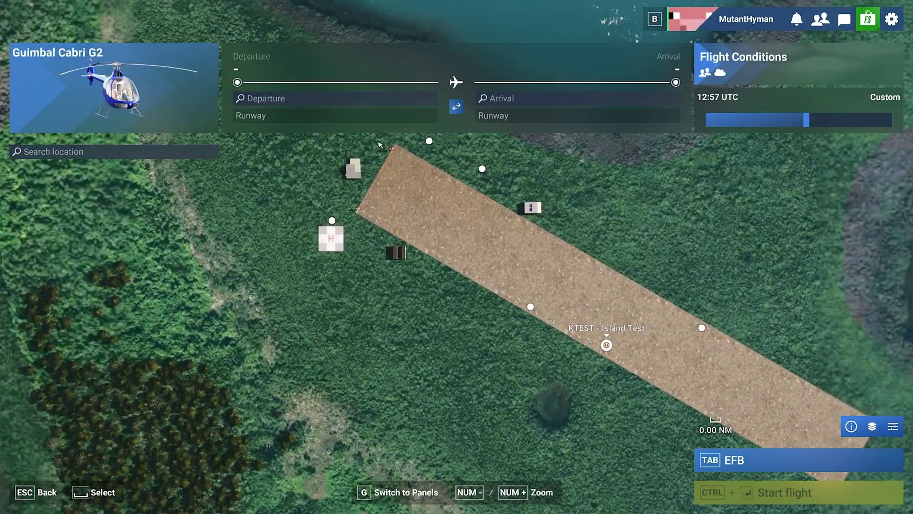
{"action": "left_click_drag", "start_coordinate": [579, 303], "coordinate": [513, 299]}
{"action": "scroll", "coordinate": [509, 299], "scroll_direction": "down", "scroll_amount": 3}
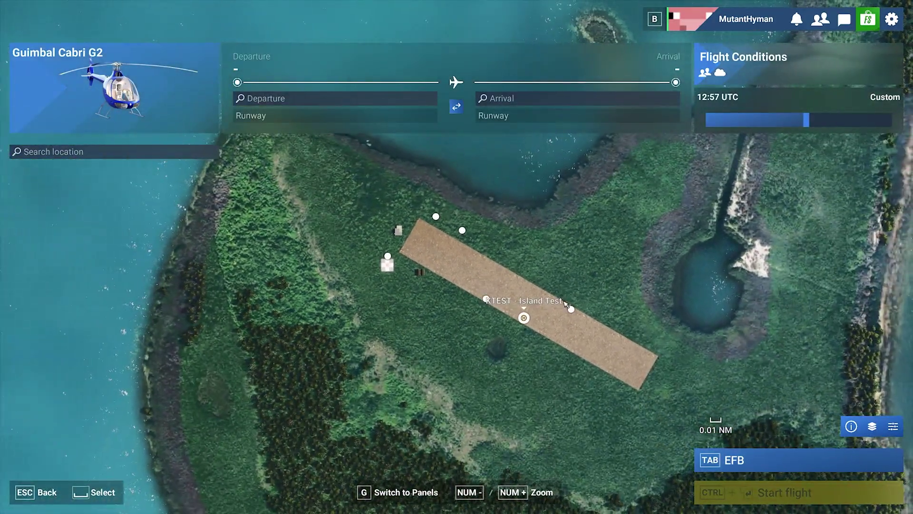
{"action": "scroll", "coordinate": [571, 309], "scroll_direction": "up", "scroll_amount": 2}
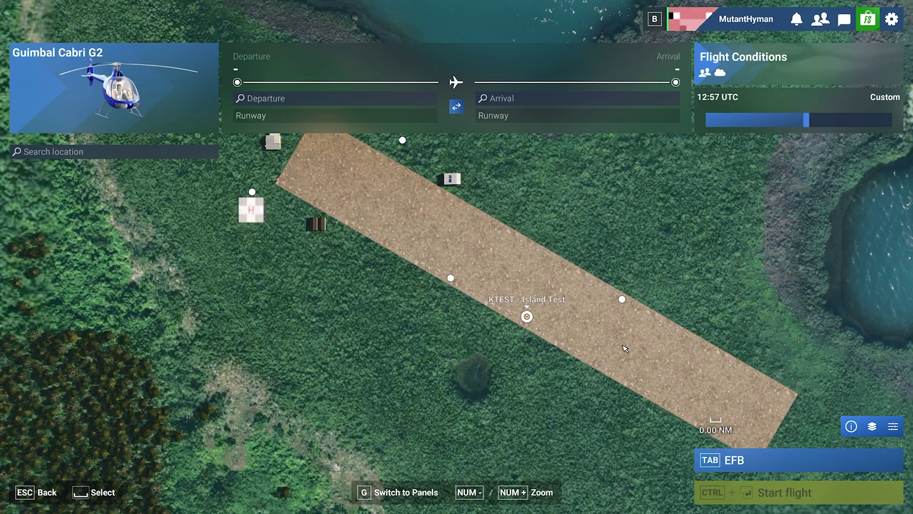
{"action": "left_click_drag", "start_coordinate": [621, 344], "coordinate": [601, 356]}
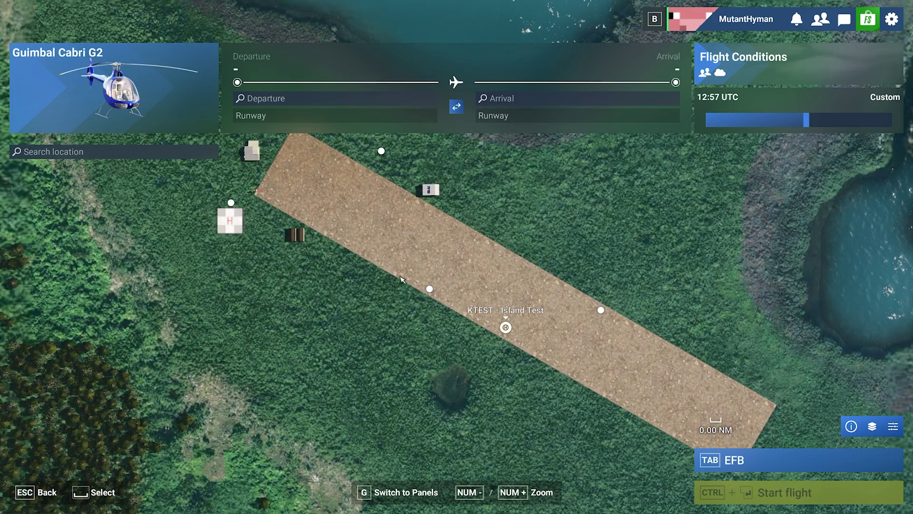
{"action": "left_click_drag", "start_coordinate": [400, 280], "coordinate": [503, 357]}
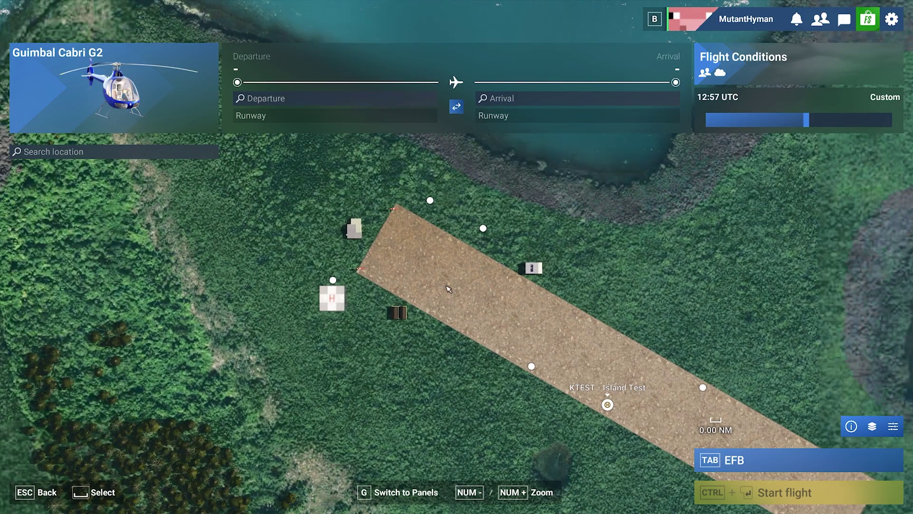
{"action": "left_click_drag", "start_coordinate": [423, 212], "coordinate": [427, 236]}
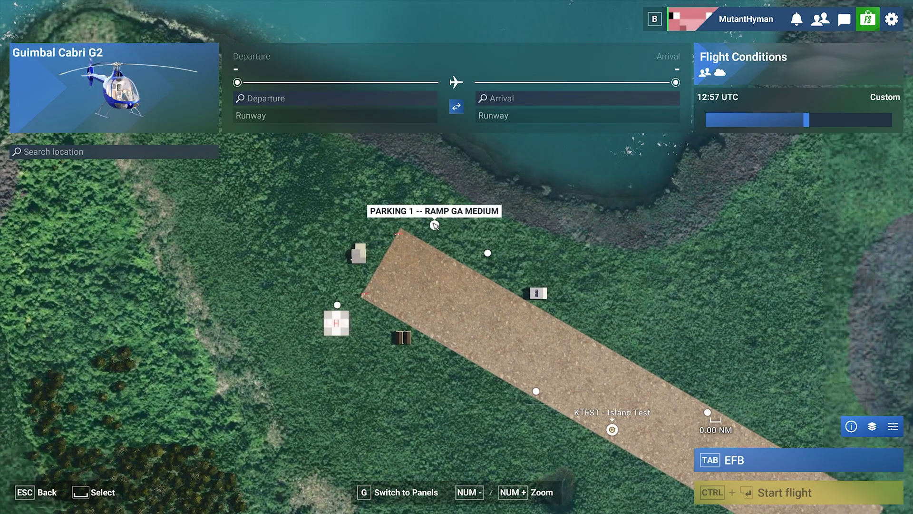
Set the departure to KTEST's Parking 1 – Ramp GA Medium and start the flight.
{"action": "left_click", "coordinate": [434, 224]}
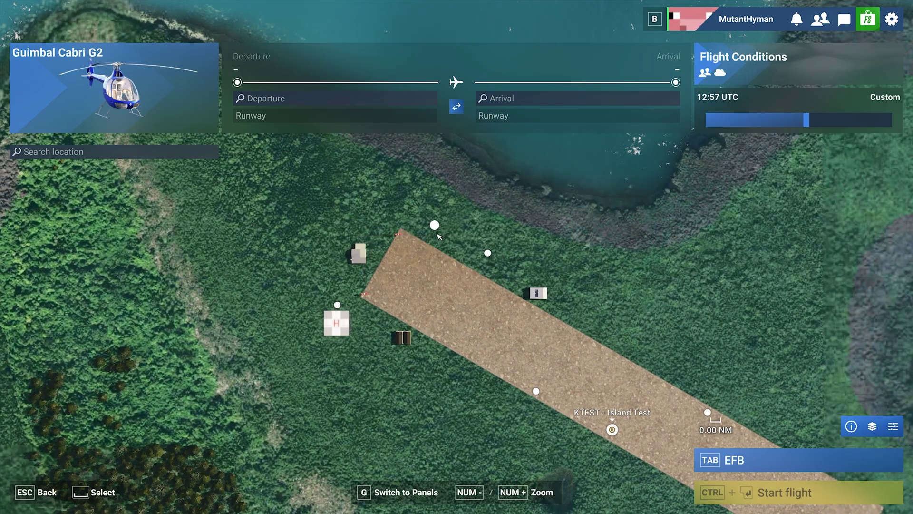
{"action": "left_click", "coordinate": [437, 233]}
{"action": "left_click", "coordinate": [386, 243]}
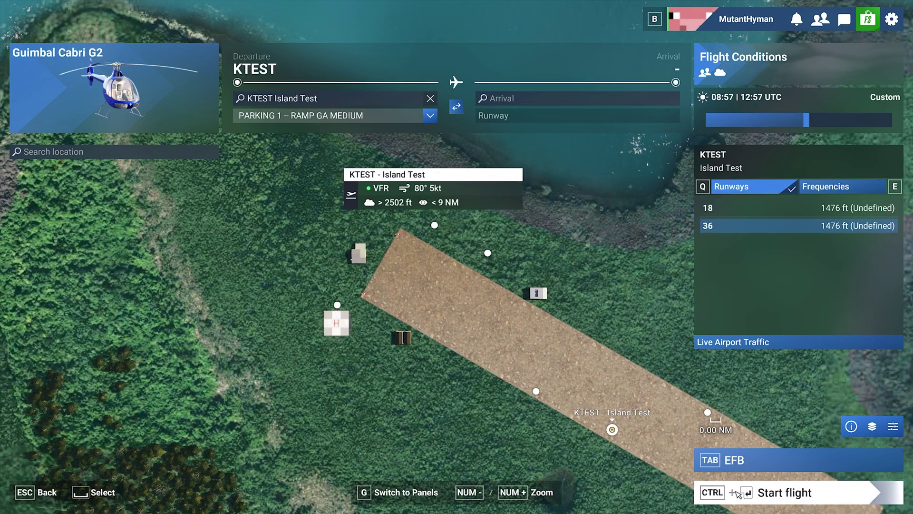
{"action": "left_click", "coordinate": [737, 494]}
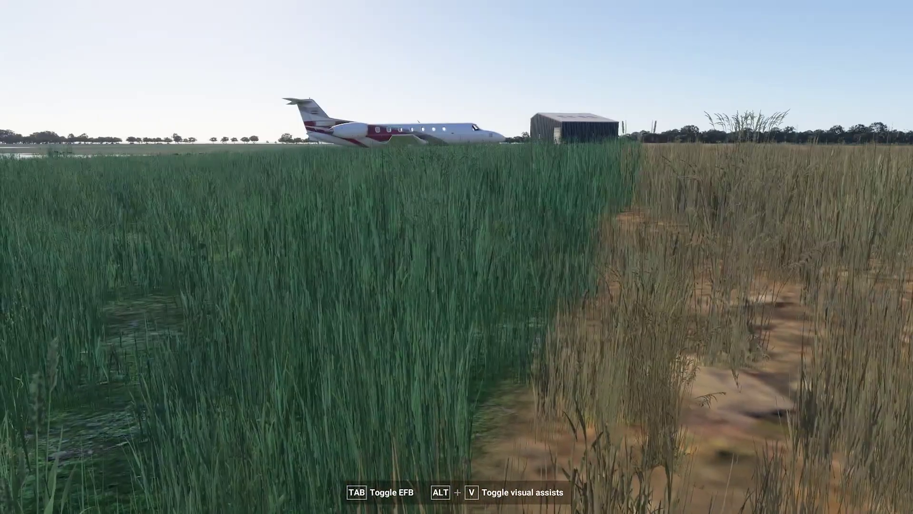
Examine the custom airport from above around the near runway end, including its windsocks, parked aircraft, buildings and helipad.
{"action": "key", "text": "Escape"}
{"action": "key", "text": "q"}
{"action": "key", "text": "l"}
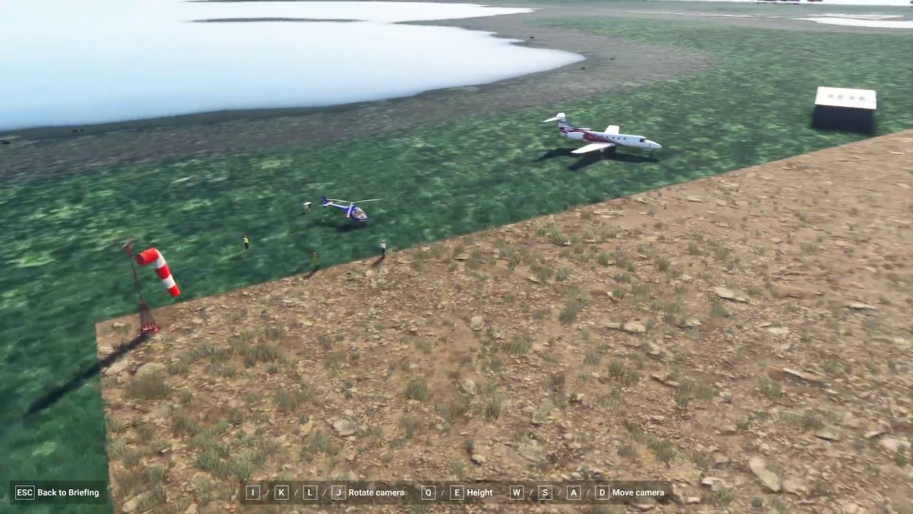
{"action": "key", "text": "i"}
{"action": "key", "text": "s"}
{"action": "key", "text": "a"}
{"action": "key", "text": "j"}
{"action": "key", "text": "l"}
{"action": "key", "text": "s"}
{"action": "key", "text": "a"}
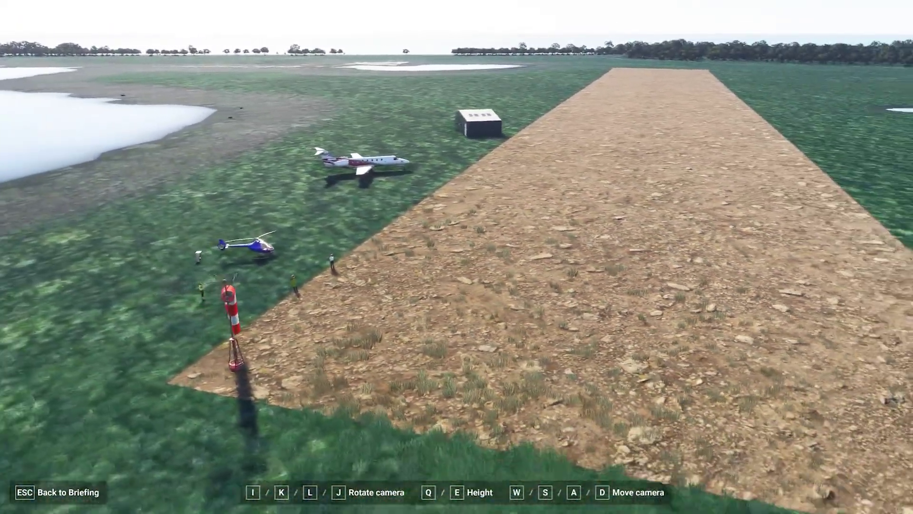
{"action": "key", "text": "l"}
{"action": "key", "text": "s"}
{"action": "key", "text": "a"}
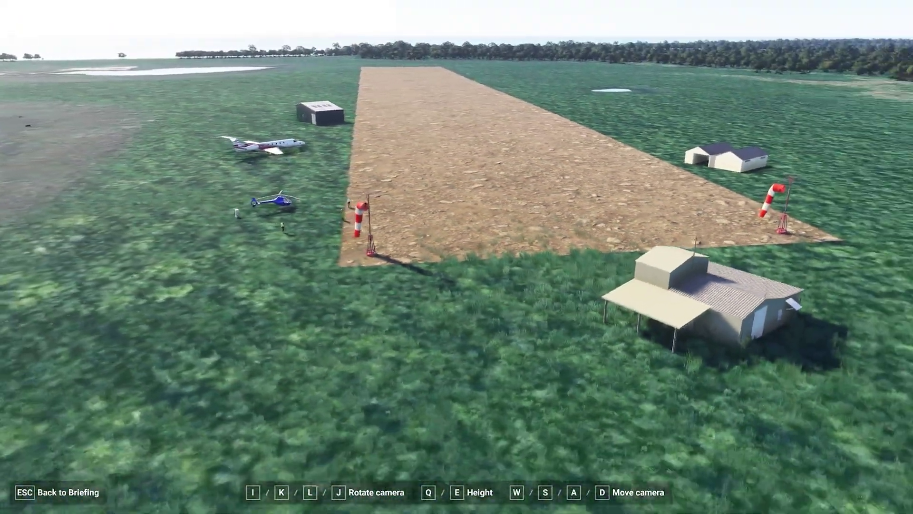
{"action": "key", "text": "i"}
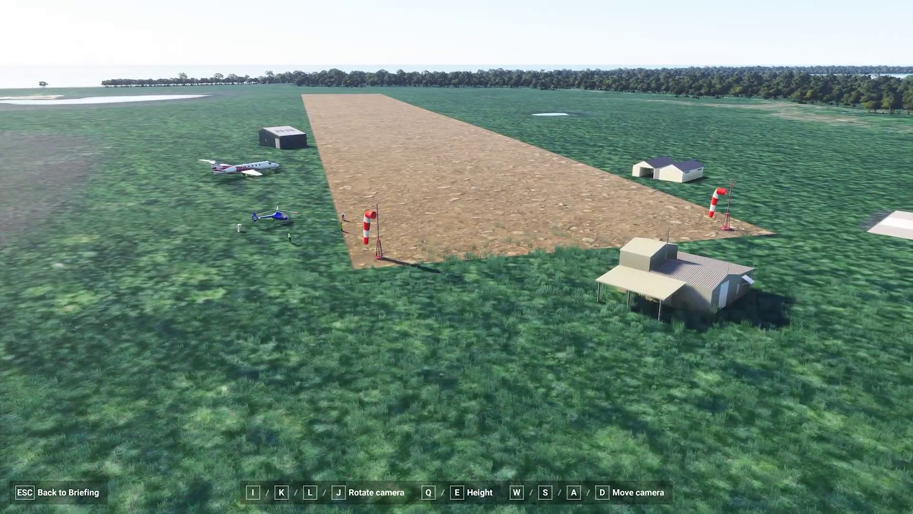
{"action": "key", "text": "l"}
{"action": "key", "text": "i"}
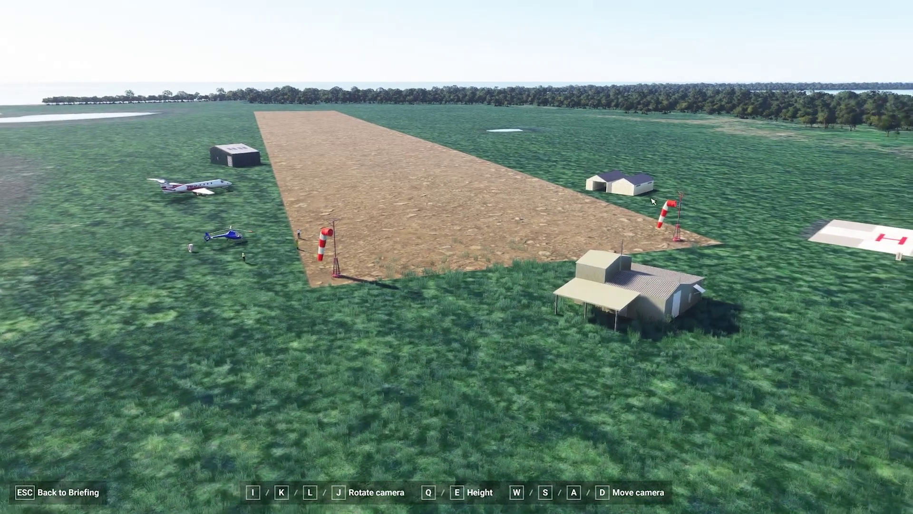
{"action": "key", "text": "a"}
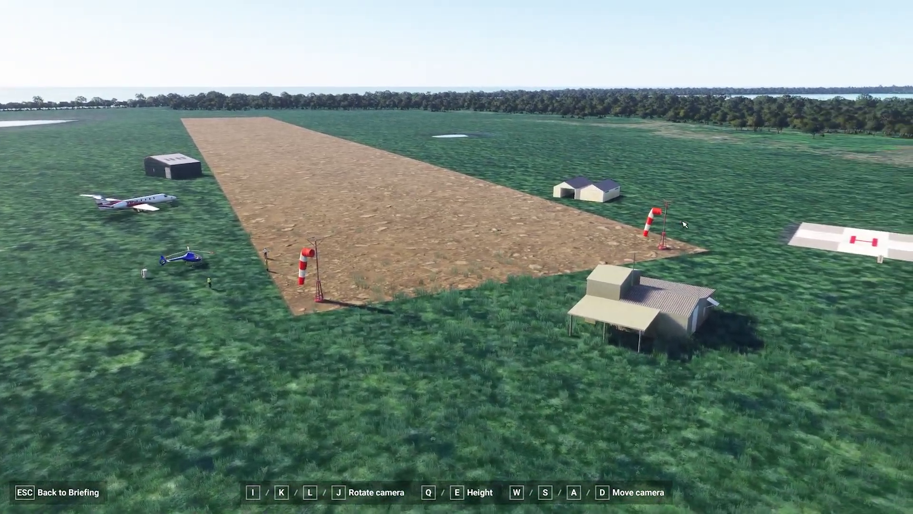